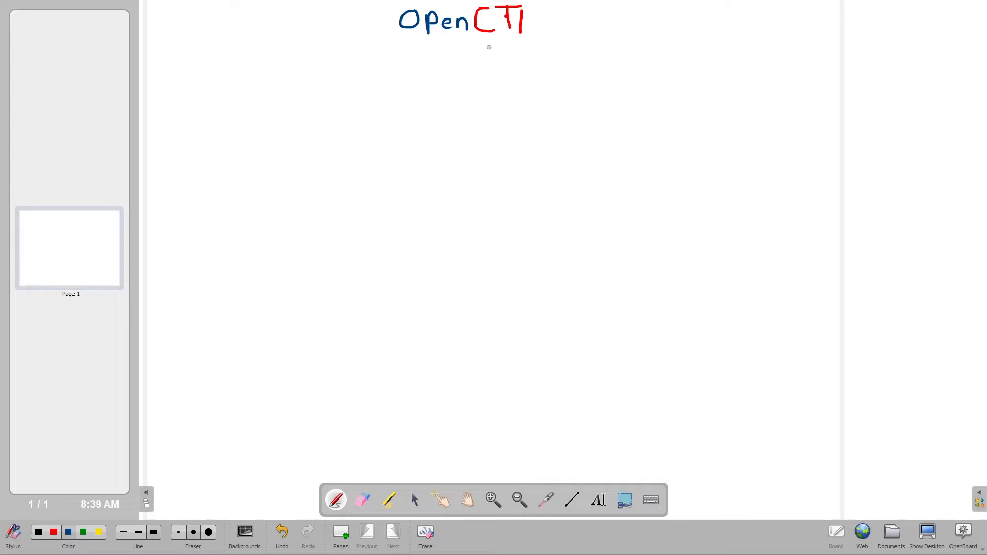
# Underline "CTI" in the title and add blue arrows from it to the handwritten labels "cyber", "threat" and "Intel".
pyautogui.moveTo(488, 38); pyautogui.dragTo(531, 37)
pyautogui.moveTo(485, 44)
pyautogui.mouseDown()
pyautogui.moveTo(497, 53)
pyautogui.moveTo(487, 59)
pyautogui.mouseUp()
pyautogui.moveTo(473, 75); pyautogui.dragTo(473, 79)
pyautogui.moveTo(481, 73); pyautogui.dragTo(486, 82)
pyautogui.moveTo(492, 69)
pyautogui.mouseDown()
pyautogui.moveTo(496, 82)
pyautogui.moveTo(564, 69)
pyautogui.moveTo(568, 91)
pyautogui.moveTo(609, 97)
pyautogui.mouseUp()
pyautogui.moveTo(541, 43)
pyautogui.mouseDown()
pyautogui.moveTo(628, 46)
pyautogui.moveTo(647, 63)
pyautogui.moveTo(651, 51)
pyautogui.mouseUp()
pyautogui.moveTo(643, 67); pyautogui.dragTo(672, 68)
pyautogui.moveTo(665, 60); pyautogui.dragTo(688, 67)
pyautogui.moveTo(689, 52); pyautogui.dragTo(695, 70)
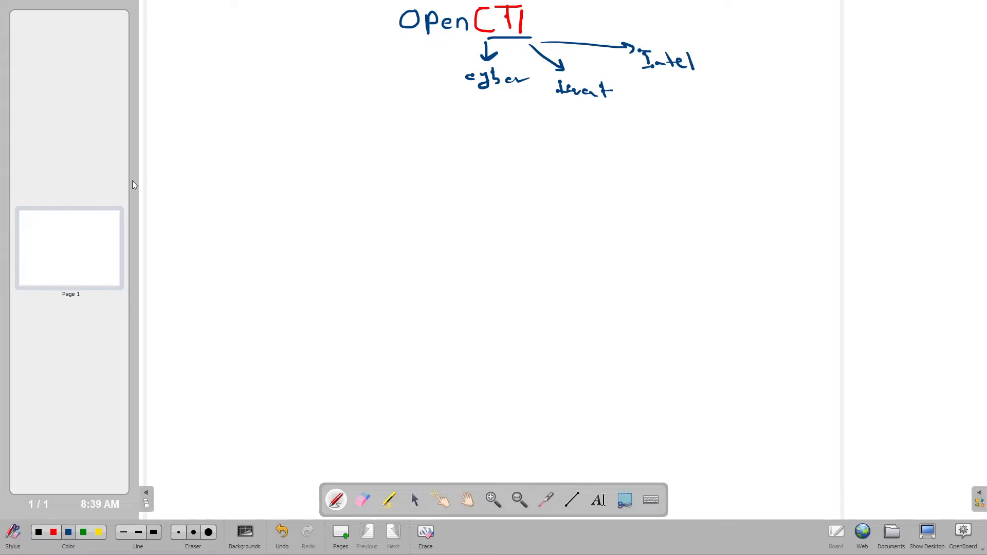
# Handwrite the first bullet "Platform for CTI" in blue below the title diagram.
pyautogui.moveTo(164, 166); pyautogui.dragTo(168, 177)
pyautogui.moveTo(192, 167)
pyautogui.mouseDown()
pyautogui.moveTo(193, 181)
pyautogui.moveTo(210, 176)
pyautogui.mouseUp()
pyautogui.moveTo(222, 171); pyautogui.dragTo(223, 178)
pyautogui.moveTo(227, 160)
pyautogui.mouseDown()
pyautogui.moveTo(228, 178)
pyautogui.moveTo(238, 172)
pyautogui.mouseUp()
pyautogui.moveTo(242, 165)
pyautogui.mouseDown()
pyautogui.moveTo(239, 181)
pyautogui.moveTo(251, 156)
pyautogui.mouseUp()
pyautogui.moveTo(243, 174); pyautogui.dragTo(264, 175)
pyautogui.moveTo(258, 172); pyautogui.dragTo(292, 171)
pyautogui.moveTo(323, 152); pyautogui.dragTo(318, 184)
pyautogui.moveTo(312, 178); pyautogui.dragTo(329, 177)
pyautogui.moveTo(341, 172); pyautogui.dragTo(392, 177)
pyautogui.moveTo(407, 164)
pyautogui.mouseDown()
pyautogui.moveTo(407, 177)
pyautogui.moveTo(416, 163)
pyautogui.moveTo(431, 180)
pyautogui.mouseUp()
# Handwrite the bullet "collect, input, store, manage and share" with "Thread Intel" in red, and circle the three title labels in blue.
pyautogui.moveTo(168, 225); pyautogui.dragTo(183, 228)
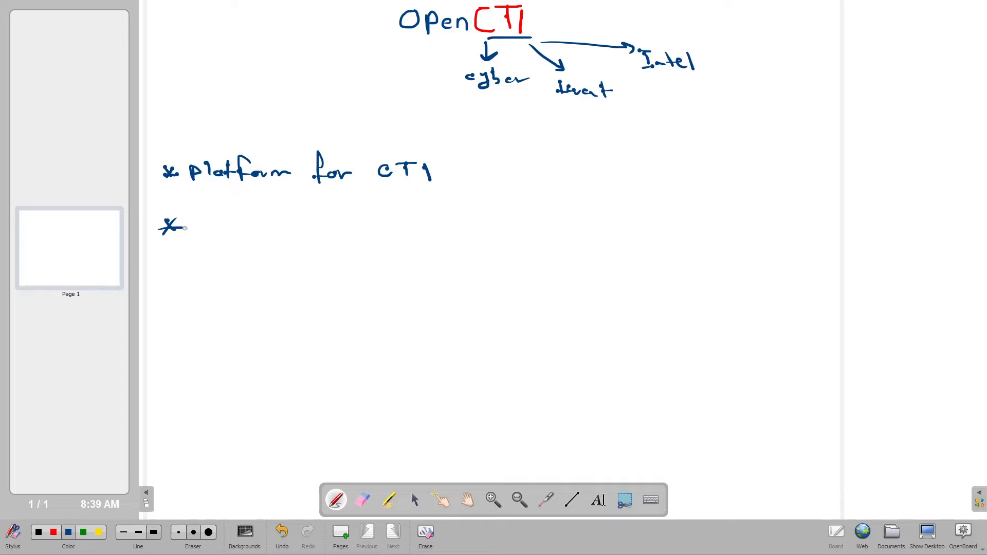
pyautogui.moveTo(182, 230); pyautogui.dragTo(184, 229)
pyautogui.moveTo(202, 218)
pyautogui.mouseDown()
pyautogui.moveTo(222, 224)
pyautogui.moveTo(230, 211)
pyautogui.moveTo(270, 223)
pyautogui.moveTo(275, 215)
pyautogui.moveTo(291, 228)
pyautogui.moveTo(313, 214)
pyautogui.moveTo(323, 230)
pyautogui.moveTo(337, 216)
pyautogui.moveTo(385, 222)
pyautogui.moveTo(470, 209)
pyautogui.moveTo(498, 212)
pyautogui.moveTo(506, 230)
pyautogui.moveTo(566, 209)
pyautogui.moveTo(652, 208)
pyautogui.mouseUp()
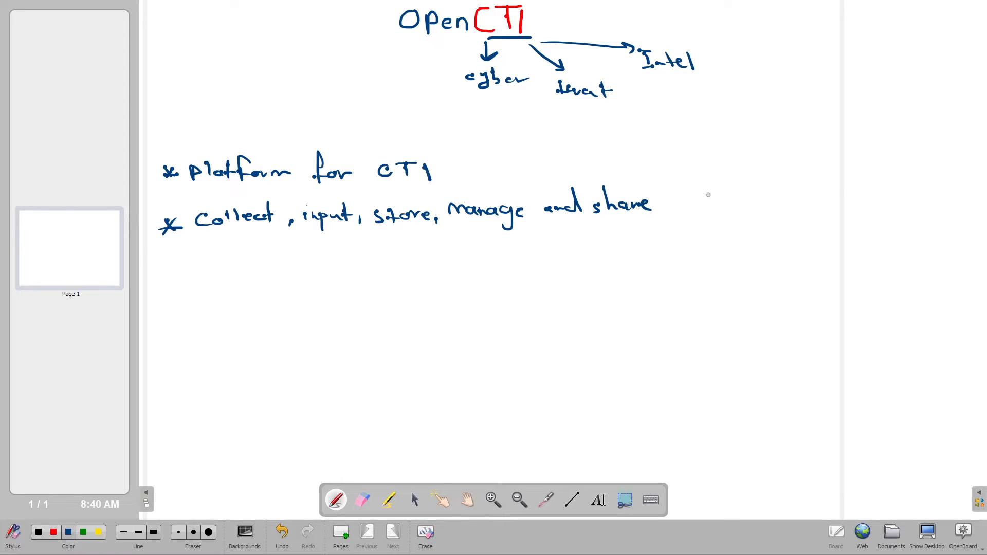
pyautogui.moveTo(685, 182)
pyautogui.mouseDown()
pyautogui.moveTo(728, 195)
pyautogui.moveTo(740, 178)
pyautogui.moveTo(775, 175)
pyautogui.moveTo(777, 197)
pyautogui.moveTo(808, 191)
pyautogui.moveTo(834, 202)
pyautogui.mouseUp()
pyautogui.click(65, 532)
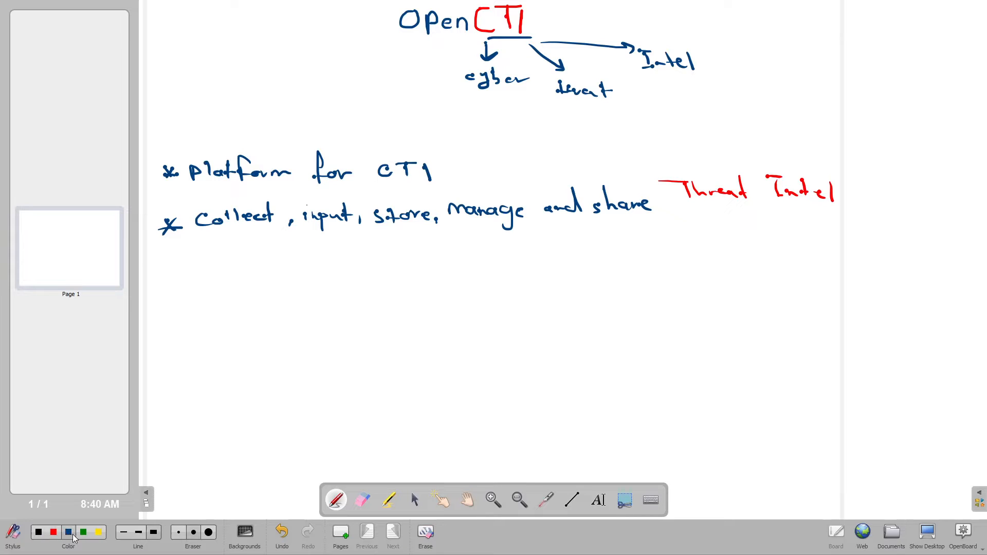
pyautogui.moveTo(475, 91)
pyautogui.mouseDown()
pyautogui.moveTo(606, 112)
pyautogui.moveTo(700, 41)
pyautogui.moveTo(456, 62)
pyautogui.moveTo(494, 107)
pyautogui.mouseUp()
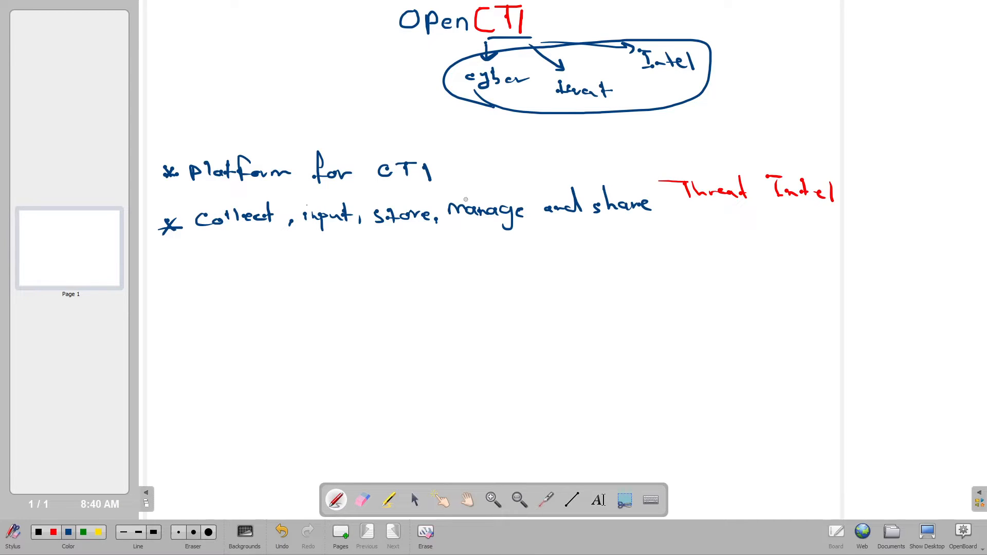
# Start a third blue bullet reading "openCTI, MISP," and mark the letters of MISP with short strokes underneath.
pyautogui.moveTo(161, 286); pyautogui.dragTo(174, 305)
pyautogui.moveTo(175, 286); pyautogui.dragTo(160, 307)
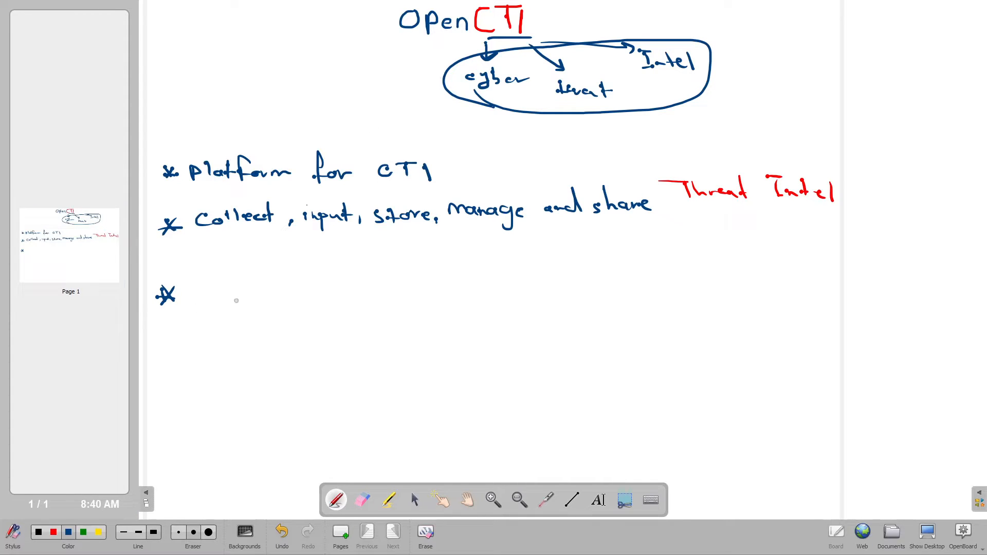
pyautogui.moveTo(202, 291); pyautogui.dragTo(254, 301)
pyautogui.moveTo(263, 293)
pyautogui.mouseDown()
pyautogui.moveTo(260, 302)
pyautogui.moveTo(272, 302)
pyautogui.mouseUp()
pyautogui.moveTo(260, 290)
pyautogui.mouseDown()
pyautogui.moveTo(281, 286)
pyautogui.moveTo(303, 308)
pyautogui.moveTo(364, 298)
pyautogui.mouseUp()
pyautogui.moveTo(377, 284); pyautogui.dragTo(371, 295)
pyautogui.moveTo(381, 288)
pyautogui.mouseDown()
pyautogui.moveTo(387, 303)
pyautogui.moveTo(395, 282)
pyautogui.mouseUp()
pyautogui.moveTo(331, 313); pyautogui.dragTo(419, 307)
# Continue the third bullet with "TheHIVE, MITRE".
pyautogui.moveTo(471, 274); pyautogui.dragTo(474, 292)
pyautogui.moveTo(437, 280); pyautogui.dragTo(508, 291)
pyautogui.moveTo(509, 270); pyautogui.dragTo(529, 280)
pyautogui.moveTo(527, 271)
pyautogui.mouseDown()
pyautogui.moveTo(529, 289)
pyautogui.moveTo(556, 275)
pyautogui.mouseUp()
pyautogui.moveTo(559, 276)
pyautogui.mouseDown()
pyautogui.moveTo(569, 275)
pyautogui.moveTo(574, 291)
pyautogui.mouseUp()
pyautogui.moveTo(560, 284)
pyautogui.mouseDown()
pyautogui.moveTo(605, 288)
pyautogui.moveTo(652, 271)
pyautogui.mouseUp()
pyautogui.moveTo(662, 266); pyautogui.dragTo(667, 284)
pyautogui.moveTo(671, 263)
pyautogui.mouseDown()
pyautogui.moveTo(673, 282)
pyautogui.moveTo(673, 263)
pyautogui.moveTo(686, 284)
pyautogui.mouseUp()
pyautogui.moveTo(686, 264)
pyautogui.mouseDown()
pyautogui.moveTo(697, 282)
pyautogui.moveTo(720, 282)
pyautogui.mouseUp()
pyautogui.moveTo(708, 274); pyautogui.dragTo(717, 273)
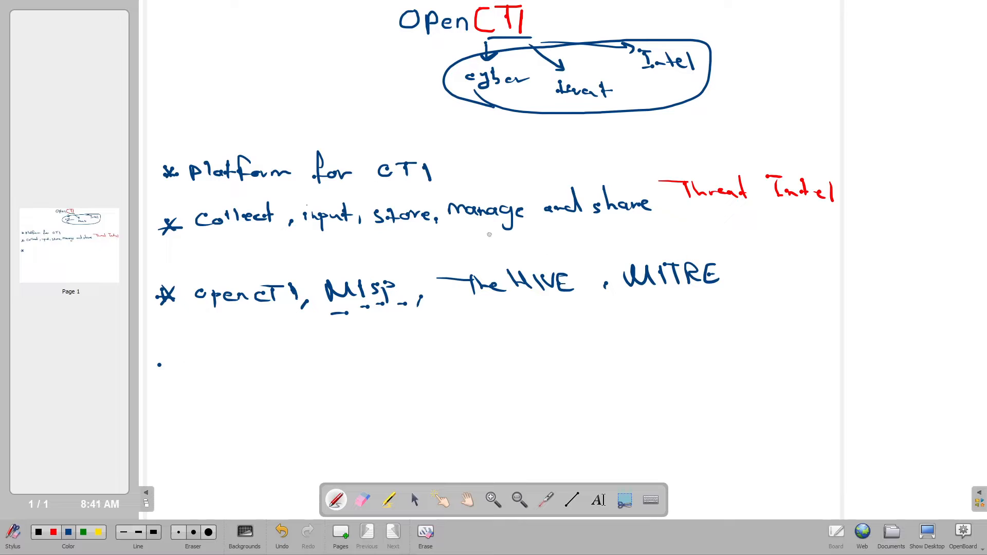
# Underline "manage" and "share" in the second bullet, and draw two branching arrows from a dot below the third bullet.
pyautogui.moveTo(483, 229); pyautogui.dragTo(525, 227)
pyautogui.moveTo(616, 224); pyautogui.dragTo(653, 223)
pyautogui.moveTo(174, 367)
pyautogui.mouseDown()
pyautogui.moveTo(227, 351)
pyautogui.moveTo(231, 391)
pyautogui.moveTo(222, 399)
pyautogui.mouseUp()
# Write a circled 1 at the upper branch arrow, followed by "Incident Response".
pyautogui.moveTo(243, 344); pyautogui.dragTo(242, 360)
pyautogui.moveTo(247, 334)
pyautogui.mouseDown()
pyautogui.moveTo(225, 366)
pyautogui.moveTo(279, 355)
pyautogui.mouseUp()
pyautogui.moveTo(267, 342); pyautogui.dragTo(313, 357)
pyautogui.moveTo(322, 351); pyautogui.dragTo(331, 358)
pyautogui.moveTo(335, 338)
pyautogui.mouseDown()
pyautogui.moveTo(336, 360)
pyautogui.moveTo(357, 350)
pyautogui.mouseUp()
pyautogui.moveTo(364, 333)
pyautogui.mouseDown()
pyautogui.moveTo(364, 356)
pyautogui.moveTo(372, 346)
pyautogui.moveTo(418, 350)
pyautogui.mouseUp()
pyautogui.moveTo(423, 345); pyautogui.dragTo(437, 347)
pyautogui.moveTo(450, 340)
pyautogui.mouseDown()
pyautogui.moveTo(454, 357)
pyautogui.moveTo(465, 342)
pyautogui.mouseUp()
pyautogui.moveTo(467, 341); pyautogui.dragTo(508, 346)
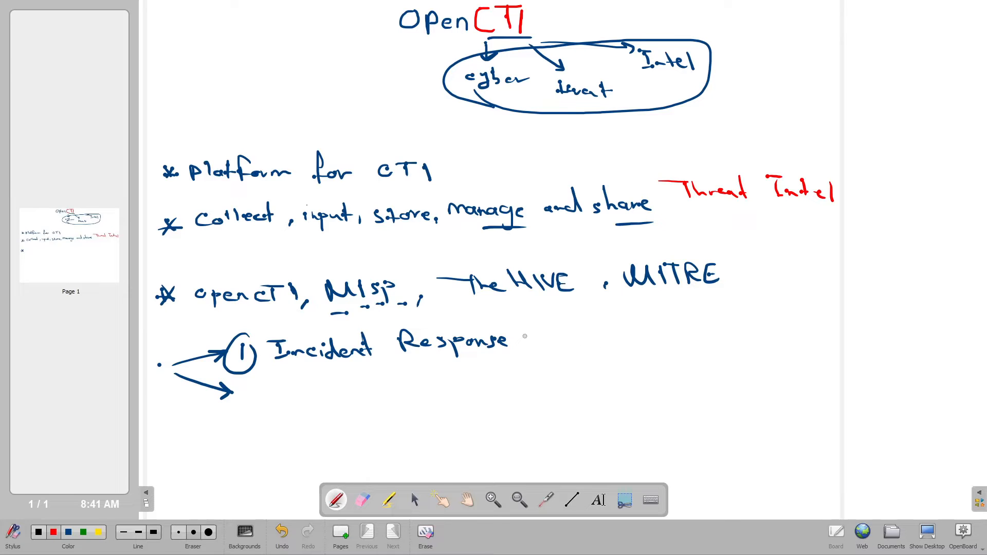
# Draw red arrows from "Incident Response" to "malware", branching into "Hash", "Domain" and "IP", and to "APT".
pyautogui.moveTo(527, 337); pyautogui.dragTo(764, 323)
pyautogui.moveTo(687, 341)
pyautogui.mouseDown()
pyautogui.moveTo(782, 348)
pyautogui.moveTo(719, 371)
pyautogui.moveTo(743, 370)
pyautogui.moveTo(735, 377)
pyautogui.moveTo(735, 362)
pyautogui.moveTo(746, 378)
pyautogui.mouseUp()
pyautogui.moveTo(750, 368)
pyautogui.mouseDown()
pyautogui.moveTo(755, 385)
pyautogui.moveTo(755, 371)
pyautogui.mouseUp()
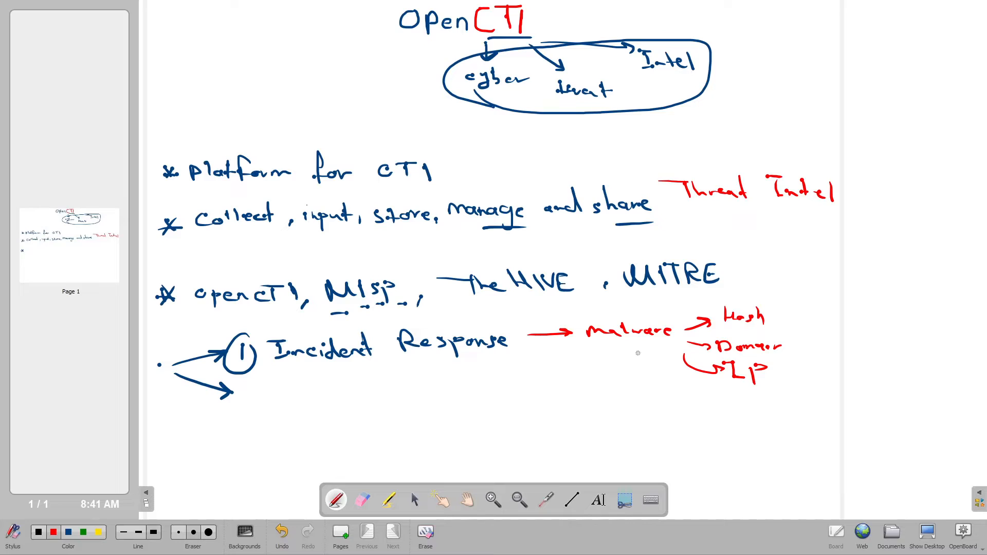
pyautogui.moveTo(535, 347)
pyautogui.mouseDown()
pyautogui.moveTo(589, 382)
pyautogui.moveTo(575, 389)
pyautogui.moveTo(628, 388)
pyautogui.moveTo(638, 400)
pyautogui.moveTo(652, 388)
pyautogui.moveTo(660, 400)
pyautogui.mouseUp()
pyautogui.moveTo(649, 377)
pyautogui.mouseDown()
pyautogui.moveTo(668, 374)
pyautogui.moveTo(659, 379)
pyautogui.mouseUp()
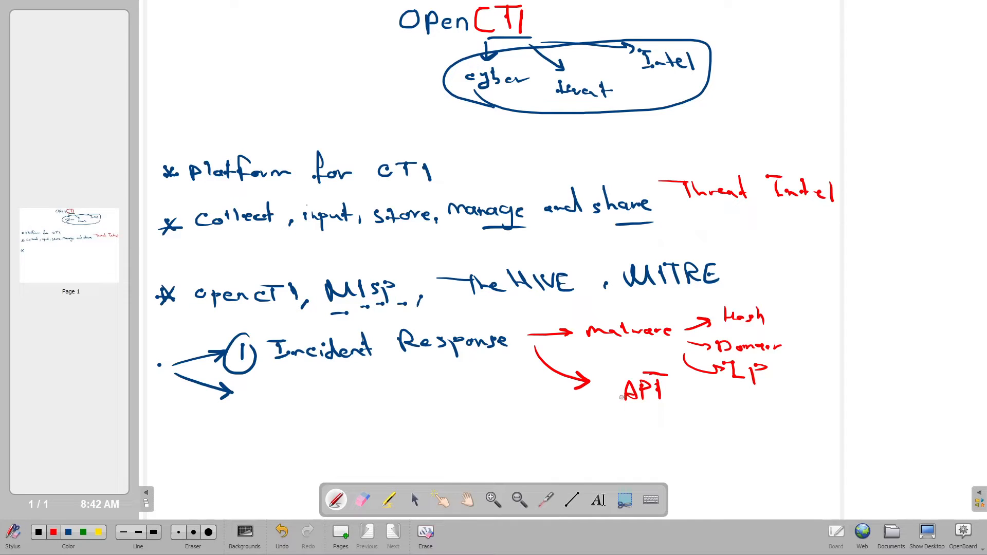
# Underline "Response" in blue and write "learning lessons" in a blue box beside the malware branches.
pyautogui.click(69, 532)
pyautogui.moveTo(488, 360); pyautogui.dragTo(372, 371)
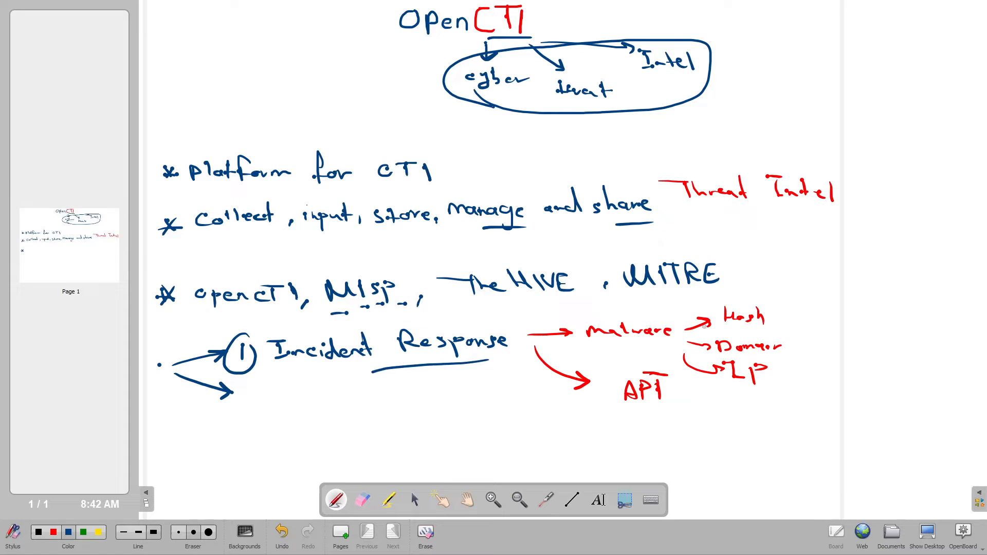
pyautogui.moveTo(821, 317)
pyautogui.mouseDown()
pyautogui.moveTo(824, 330)
pyautogui.moveTo(882, 328)
pyautogui.moveTo(889, 339)
pyautogui.moveTo(878, 345)
pyautogui.moveTo(979, 326)
pyautogui.mouseUp()
pyautogui.moveTo(815, 341)
pyautogui.mouseDown()
pyautogui.moveTo(961, 352)
pyautogui.moveTo(986, 322)
pyautogui.moveTo(885, 303)
pyautogui.moveTo(808, 339)
pyautogui.mouseUp()
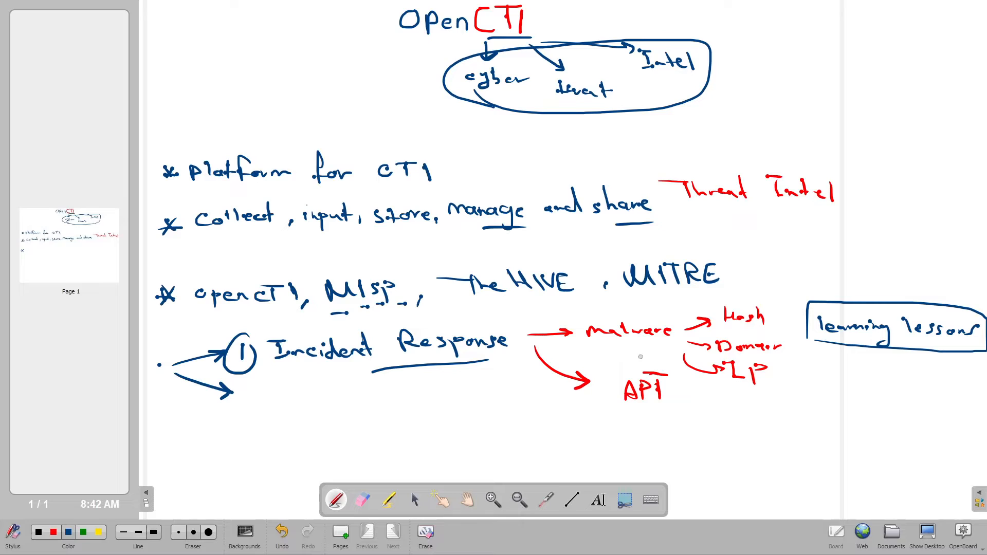
# Underline "malware", "APT" and "MITRE" in blue.
pyautogui.moveTo(594, 342); pyautogui.dragTo(664, 345)
pyautogui.moveTo(667, 406); pyautogui.dragTo(616, 398)
pyautogui.moveTo(657, 285); pyautogui.dragTo(719, 286)
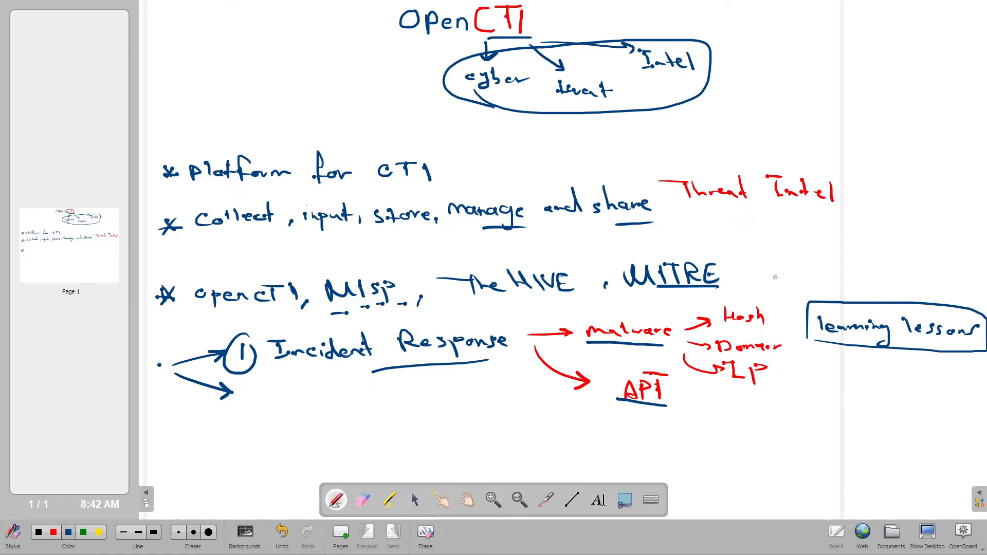
# Draw a curved blue arrow from MITRE back to openCTI, with branch arrows down to MISP and TheHIVE.
pyautogui.moveTo(742, 281)
pyautogui.mouseDown()
pyautogui.moveTo(748, 259)
pyautogui.moveTo(533, 233)
pyautogui.moveTo(339, 259)
pyautogui.moveTo(289, 283)
pyautogui.moveTo(305, 276)
pyautogui.mouseUp()
pyautogui.moveTo(362, 254); pyautogui.dragTo(371, 278)
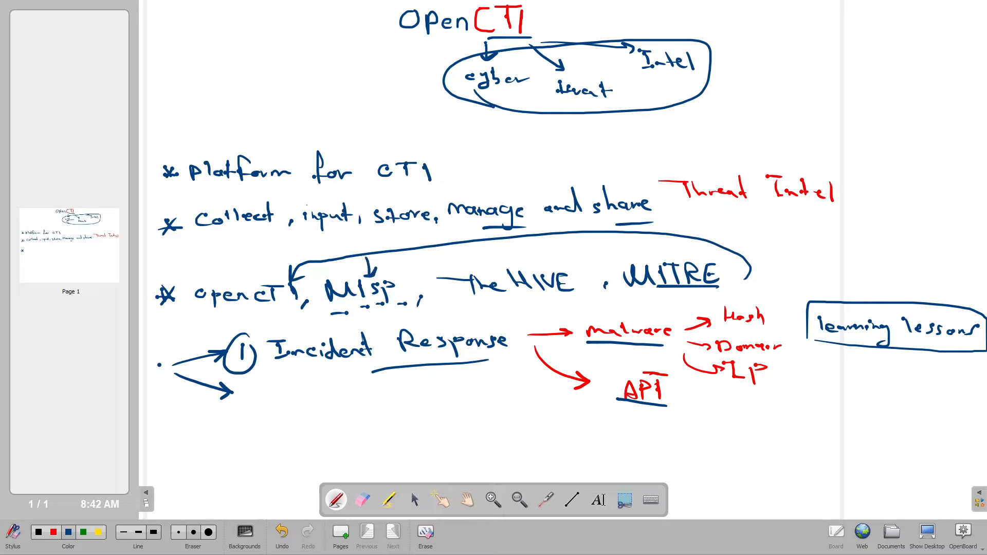
pyautogui.moveTo(507, 241); pyautogui.dragTo(507, 264)
pyautogui.moveTo(515, 254); pyautogui.dragTo(506, 266)
# Write a circled 2 at the lower branch arrow, followed by "Community feeds".
pyautogui.moveTo(247, 393)
pyautogui.mouseDown()
pyautogui.moveTo(256, 404)
pyautogui.moveTo(235, 403)
pyautogui.moveTo(264, 391)
pyautogui.moveTo(299, 408)
pyautogui.mouseUp()
pyautogui.moveTo(307, 400)
pyautogui.mouseDown()
pyautogui.moveTo(369, 402)
pyautogui.moveTo(386, 383)
pyautogui.moveTo(308, 454)
pyautogui.mouseUp()
pyautogui.moveTo(434, 367); pyautogui.dragTo(438, 403)
pyautogui.moveTo(437, 375)
pyautogui.mouseDown()
pyautogui.moveTo(457, 371)
pyautogui.moveTo(469, 396)
pyautogui.moveTo(486, 397)
pyautogui.moveTo(491, 374)
pyautogui.moveTo(493, 397)
pyautogui.mouseUp()
pyautogui.click(498, 384)
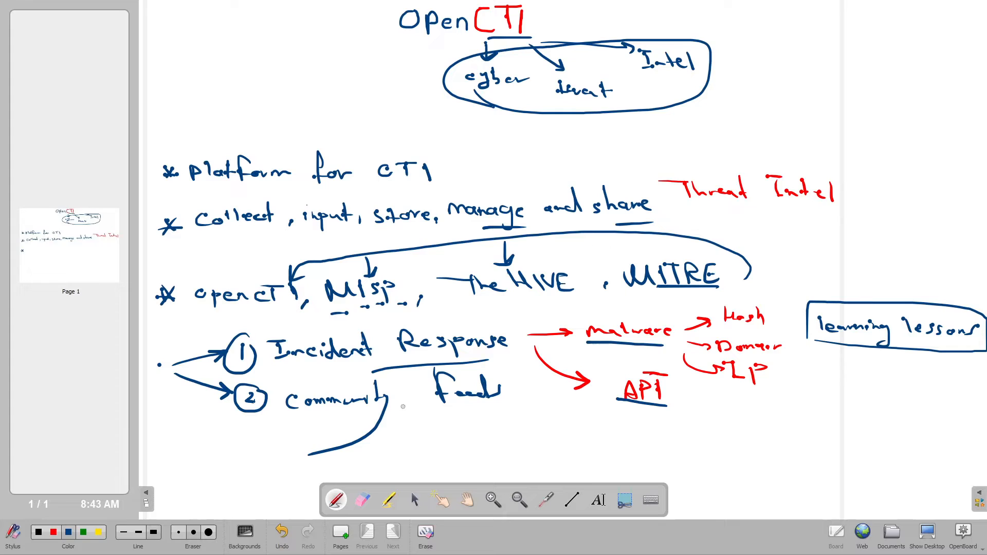
# Add a red arrow from the community feeds to "Threat Data", and loop a blue arrow from it back up to openCTI.
pyautogui.moveTo(410, 411); pyautogui.dragTo(410, 430)
pyautogui.moveTo(416, 421); pyautogui.dragTo(410, 431)
pyautogui.moveTo(397, 443)
pyautogui.mouseDown()
pyautogui.moveTo(396, 456)
pyautogui.moveTo(397, 443)
pyautogui.mouseUp()
pyautogui.moveTo(399, 442); pyautogui.dragTo(439, 453)
pyautogui.moveTo(441, 436)
pyautogui.mouseDown()
pyautogui.moveTo(446, 456)
pyautogui.moveTo(468, 442)
pyautogui.moveTo(499, 455)
pyautogui.mouseUp()
pyautogui.moveTo(496, 445); pyautogui.dragTo(517, 455)
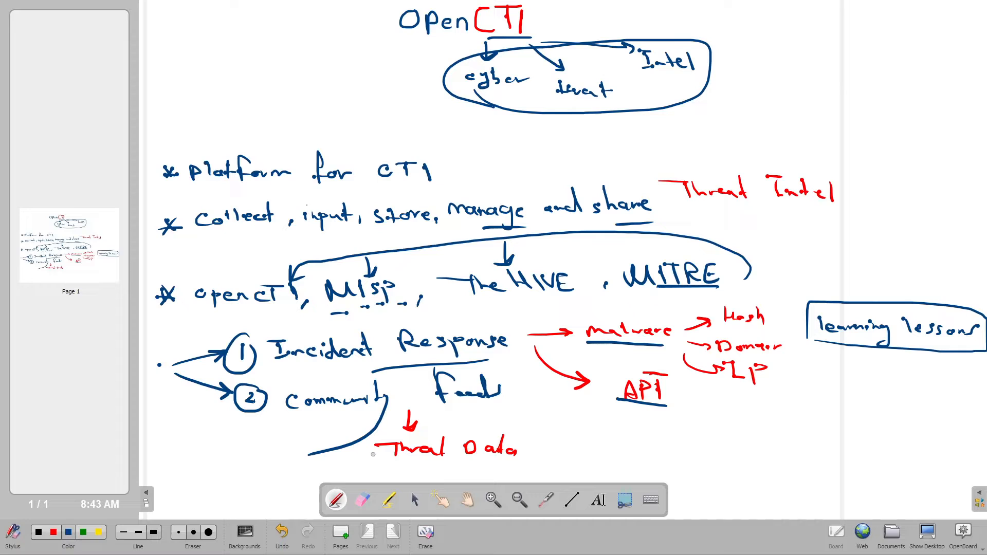
pyautogui.moveTo(368, 449)
pyautogui.mouseDown()
pyautogui.moveTo(204, 408)
pyautogui.moveTo(199, 354)
pyautogui.moveTo(249, 314)
pyautogui.mouseUp()
pyautogui.moveTo(225, 317)
pyautogui.mouseDown()
pyautogui.moveTo(245, 314)
pyautogui.moveTo(250, 325)
pyautogui.mouseUp()
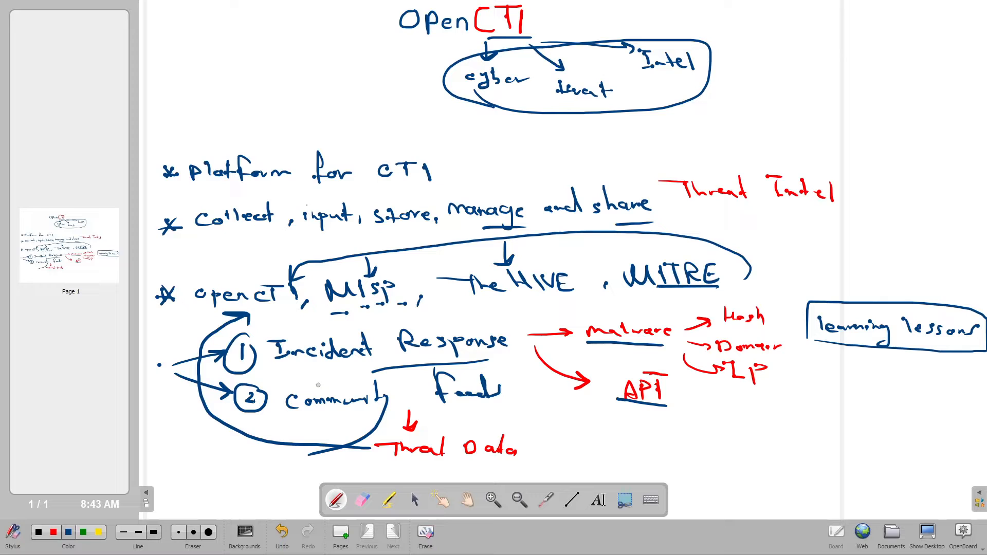
# Write a circled 3 followed by "predict threads" in blue beside the threat data note.
pyautogui.moveTo(606, 440)
pyautogui.mouseDown()
pyautogui.moveTo(614, 452)
pyautogui.moveTo(649, 448)
pyautogui.moveTo(641, 456)
pyautogui.mouseUp()
pyautogui.moveTo(654, 457)
pyautogui.mouseDown()
pyautogui.moveTo(676, 456)
pyautogui.moveTo(684, 435)
pyautogui.mouseUp()
pyautogui.moveTo(684, 434)
pyautogui.mouseDown()
pyautogui.moveTo(693, 459)
pyautogui.moveTo(715, 463)
pyautogui.mouseUp()
pyautogui.moveTo(704, 447); pyautogui.dragTo(805, 449)
pyautogui.moveTo(806, 449); pyautogui.dragTo(808, 453)
pyautogui.moveTo(807, 422); pyautogui.dragTo(814, 451)
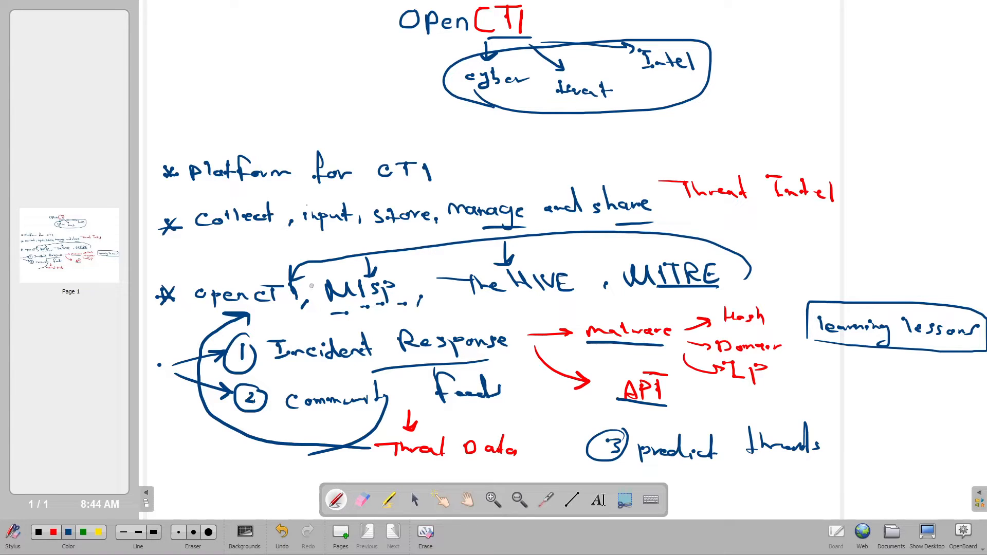
pyautogui.moveTo(287, 312)
pyautogui.mouseDown()
pyautogui.moveTo(201, 317)
pyautogui.moveTo(278, 262)
pyautogui.moveTo(314, 313)
pyautogui.mouseUp()
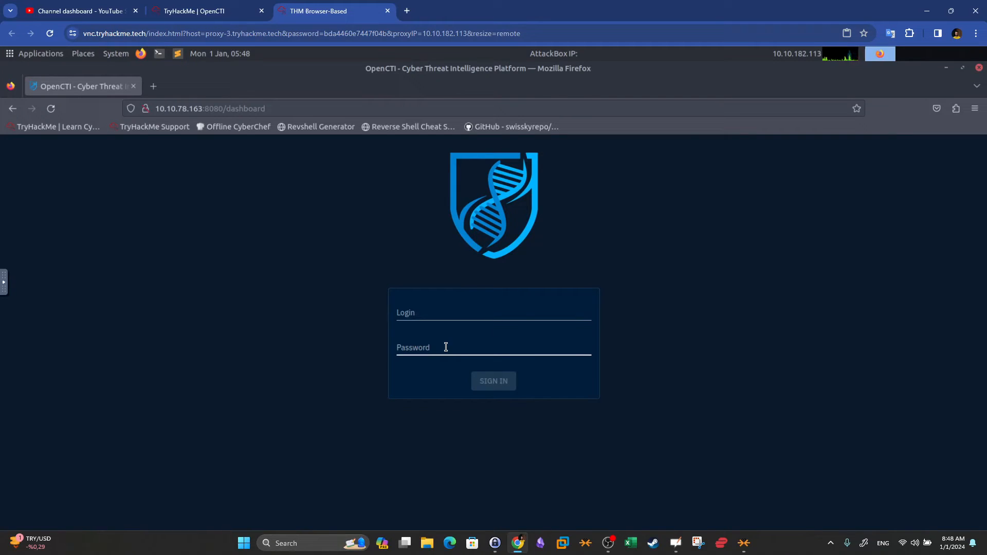
# Switch from the OpenCTI login page to the TryHackMe room page and highlight the room title "OpenCTI".
pyautogui.click(534, 314)
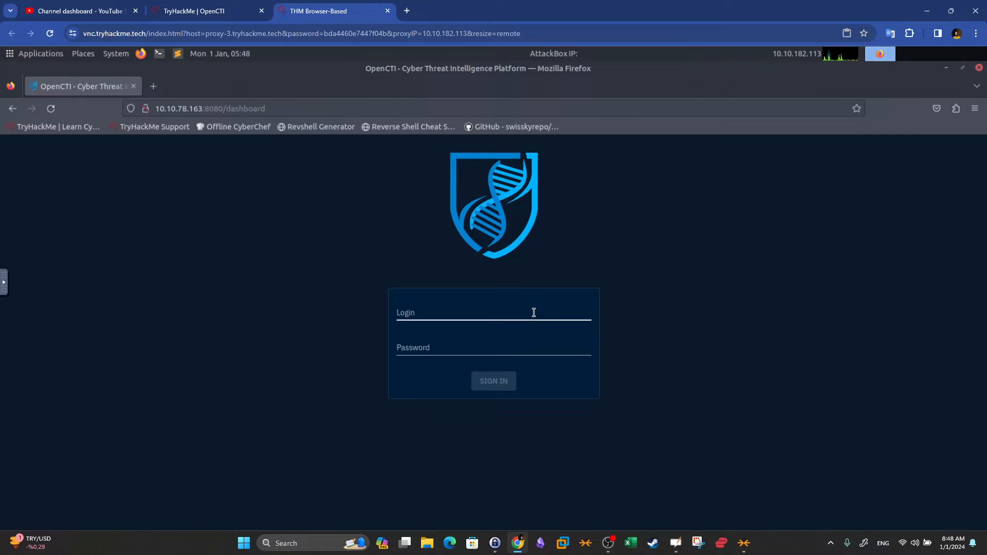
pyautogui.click(206, 11)
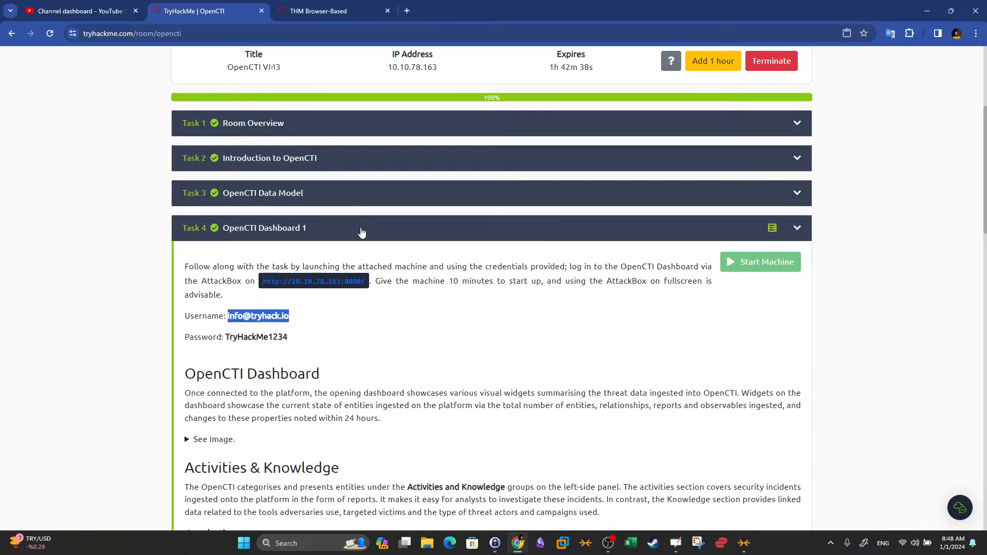
pyautogui.scroll(1, 354, 216)
pyautogui.scroll(4, 348, 194)
pyautogui.moveTo(337, 188); pyautogui.dragTo(252, 186)
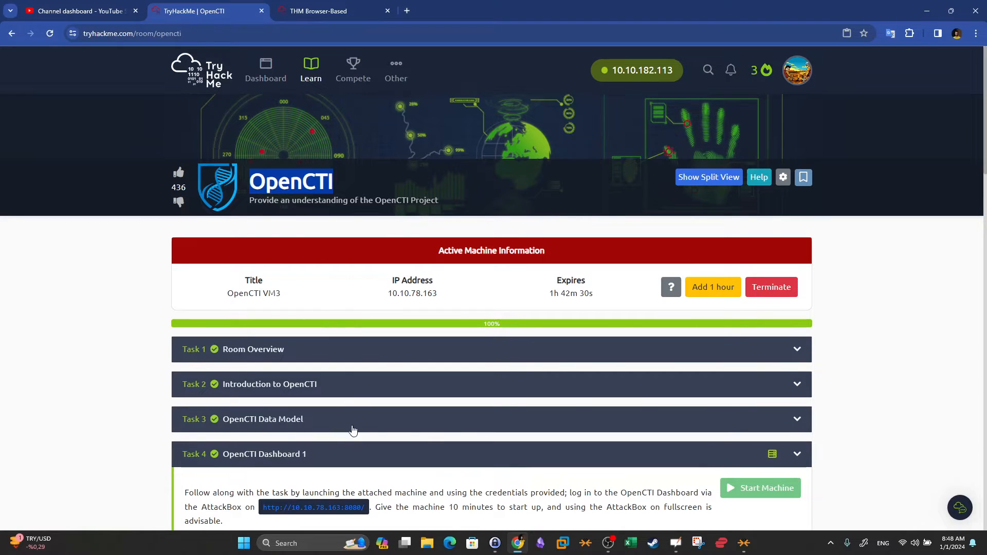
# Copy the username given in Task 4 of the TryHackMe room into the Login field of the OpenCTI sign-in page.
pyautogui.scroll(-3, 344, 203)
pyautogui.moveTo(289, 384); pyautogui.dragTo(228, 384)
pyautogui.hotkey('ctrl', 'c')
pyautogui.click(315, 6)
pyautogui.click(409, 311)
pyautogui.hotkey('ctrl', 'v')
# Copy the account password from Task 4 into the Password field of the OpenCTI sign-in page and sign in.
pyautogui.click(236, 11)
pyautogui.moveTo(295, 407); pyautogui.dragTo(225, 407)
pyautogui.click(329, 11)
pyautogui.click(417, 347)
pyautogui.hotkey('ctrl', 'v')
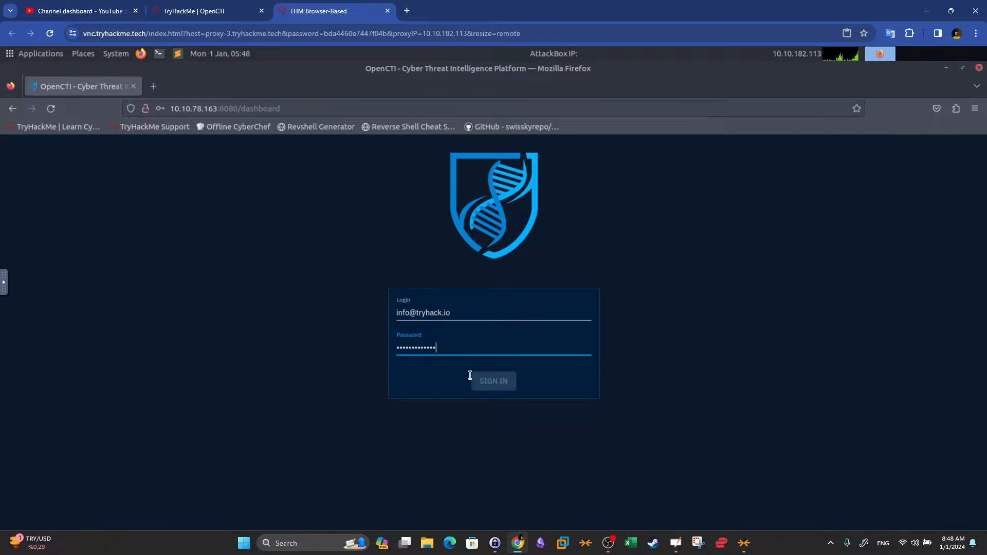
pyautogui.click(492, 381)
# Review the Task 6 Investigative Scenario questions in the TryHackMe room and return to the OpenCTI dashboard.
pyautogui.click(206, 11)
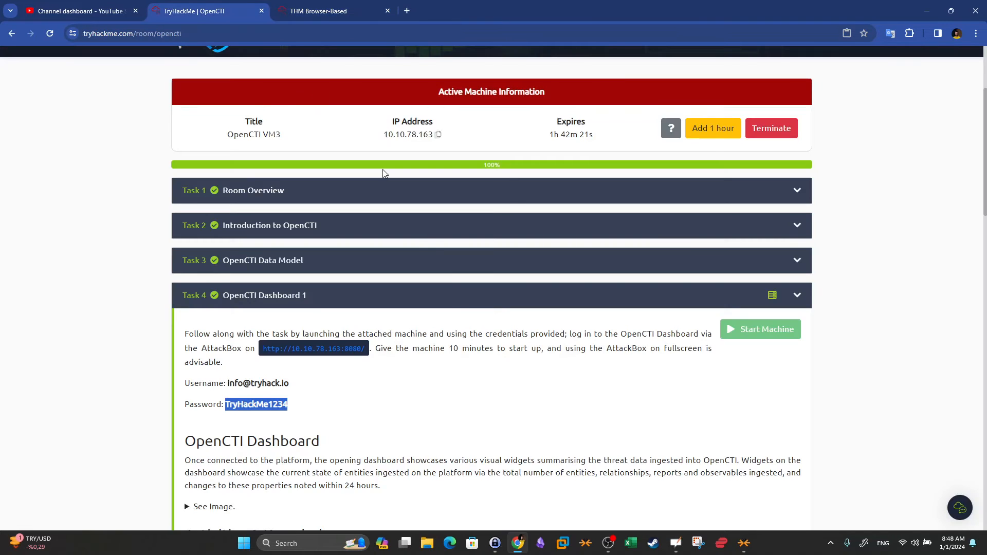
pyautogui.click(451, 306)
pyautogui.click(329, 10)
pyautogui.click(367, 247)
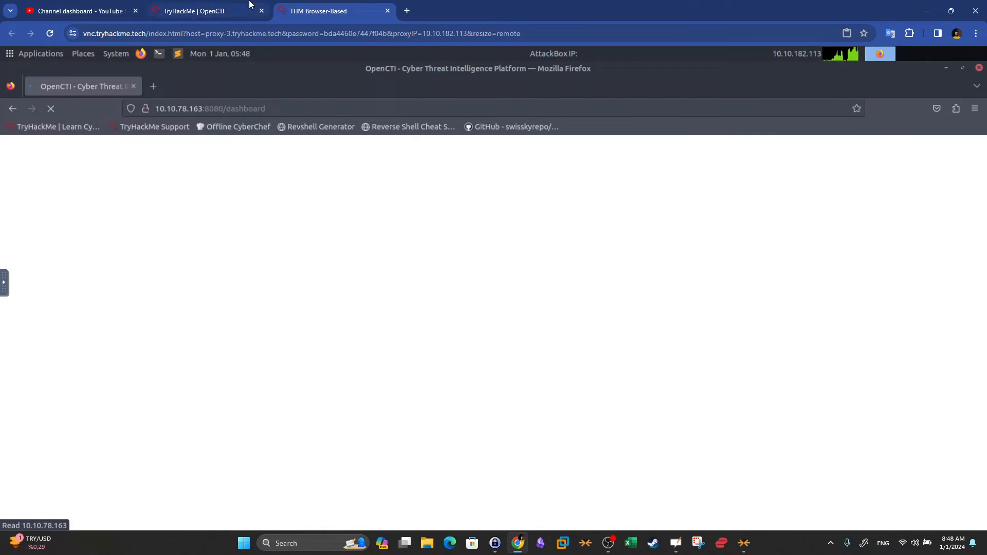
pyautogui.click(205, 10)
pyautogui.click(335, 412)
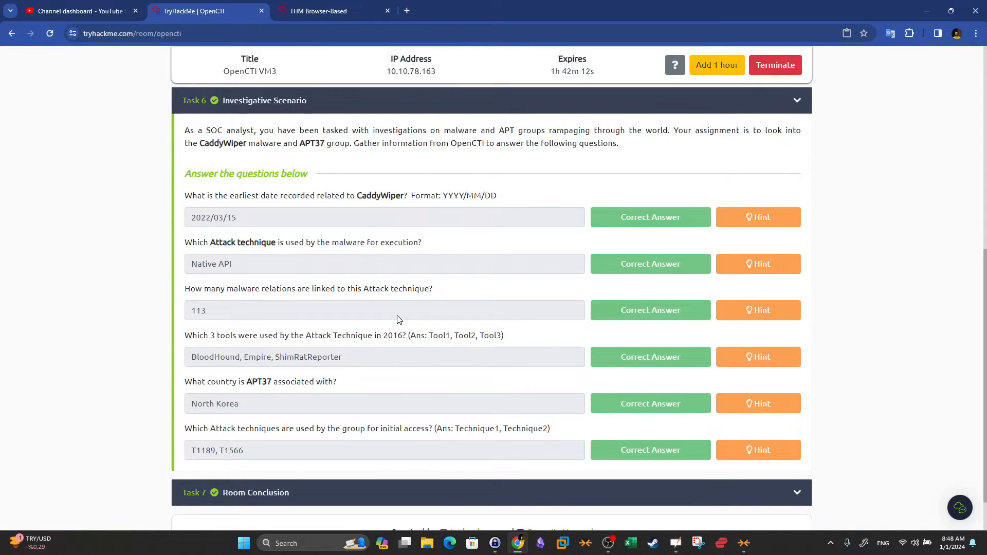
pyautogui.click(360, 10)
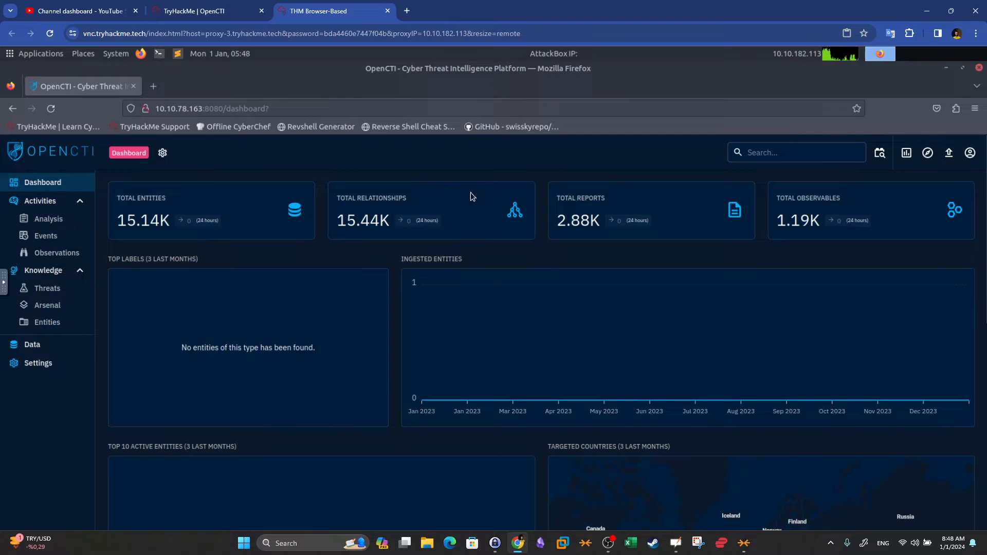
# Examine the OpenCTI dashboard's totals, targeted countries map, last ingested analysis and observables distribution.
pyautogui.moveTo(526, 348)
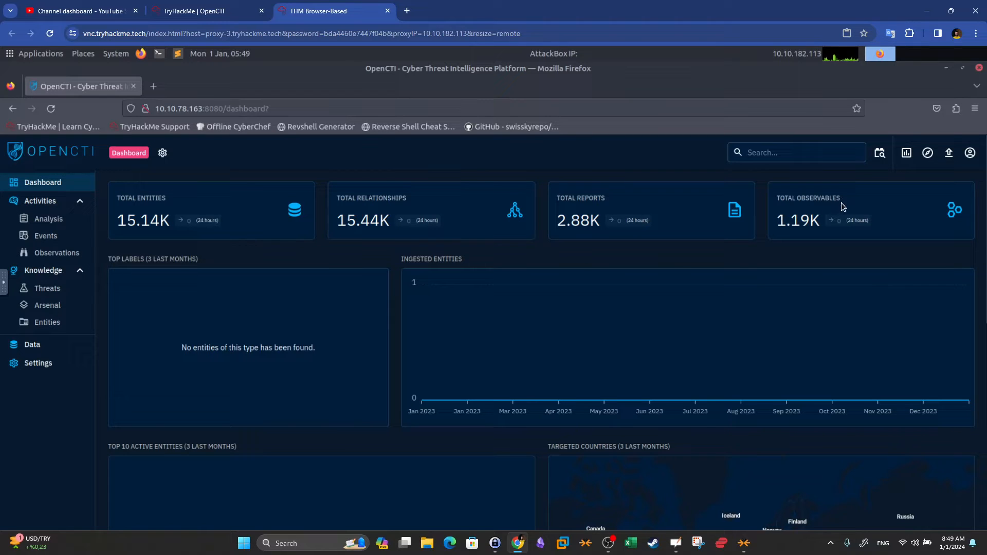
pyautogui.doubleClick(808, 199)
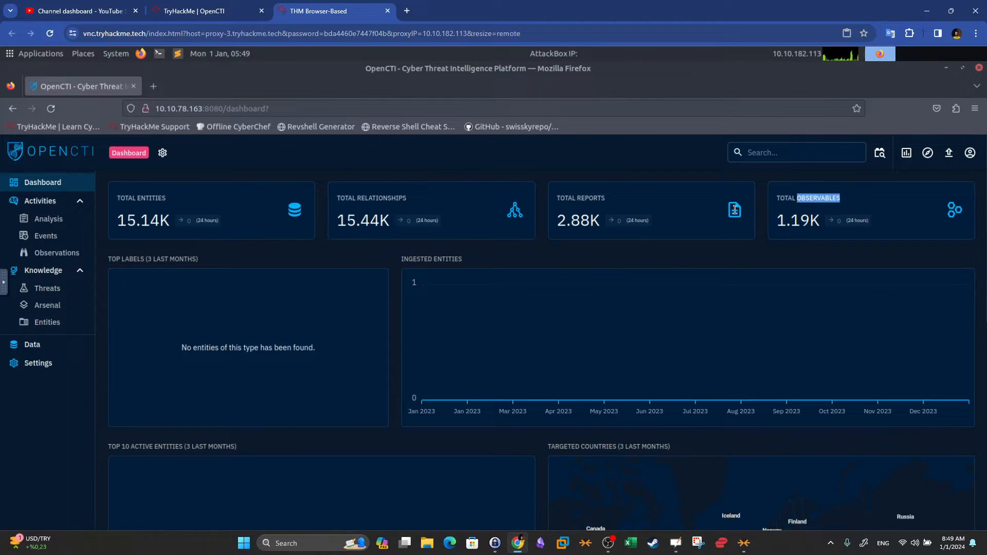
pyautogui.scroll(-5, 666, 209)
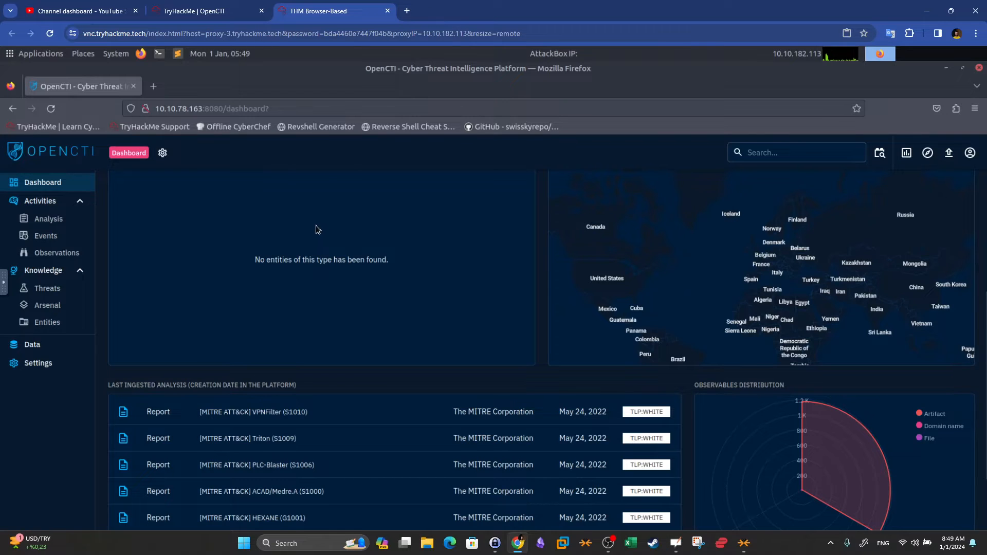
pyautogui.scroll(3, 315, 228)
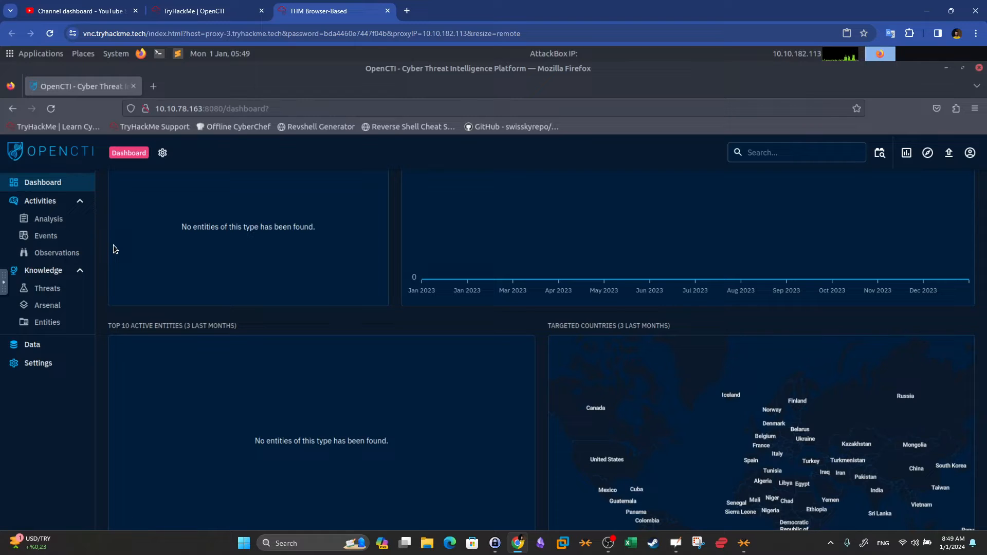
# Inspect the overview of the [MITRE ATT&CK] Gelsemium (S0666) report from the Analysis section, and return to the reports list.
pyautogui.click(58, 224)
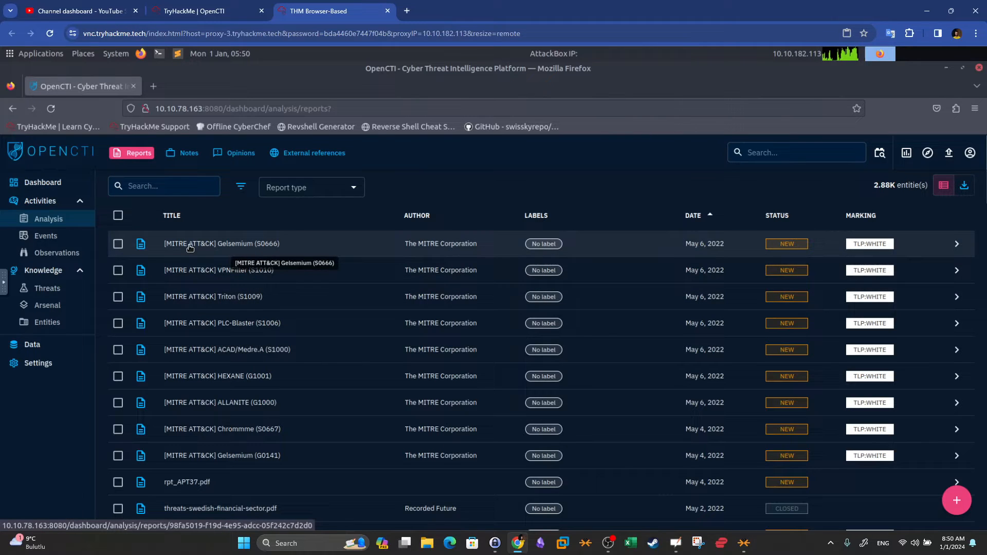
pyautogui.click(318, 249)
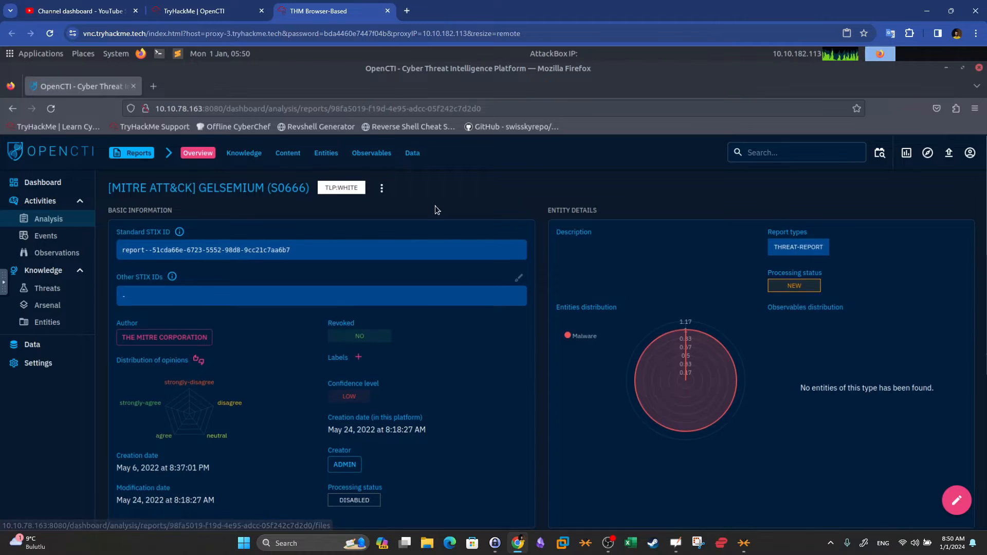
pyautogui.scroll(-3, 434, 209)
pyautogui.scroll(3, 434, 209)
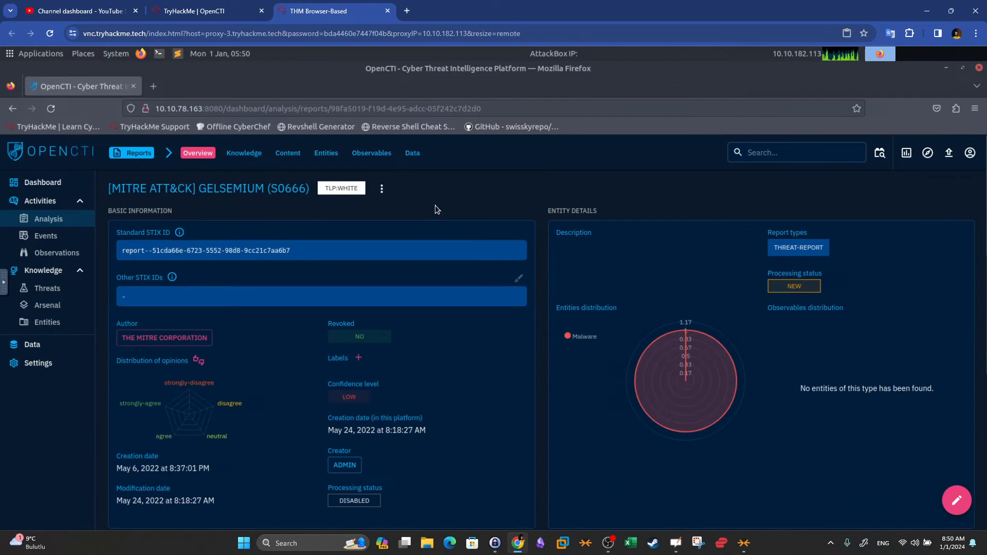
pyautogui.click(48, 218)
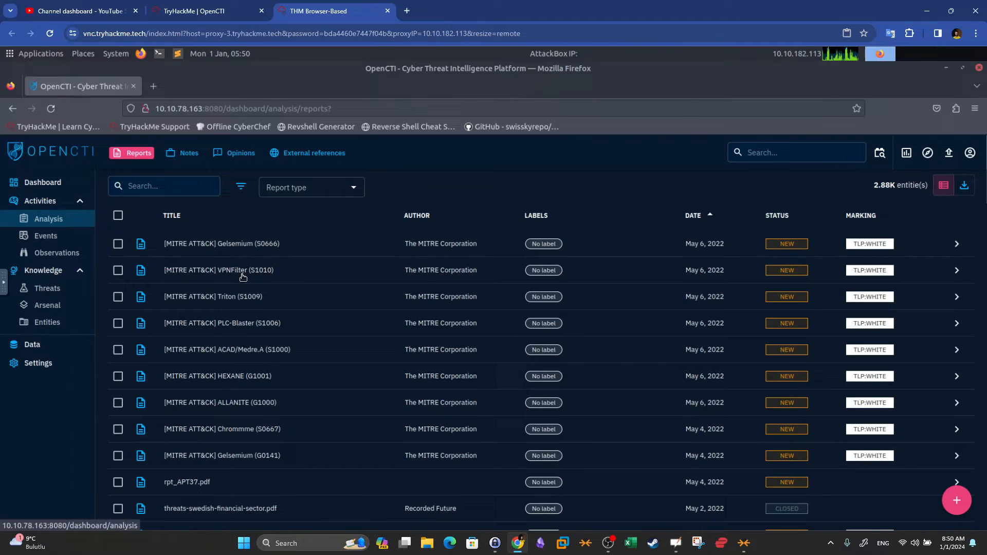
# Look through the titles, authors and dates in the Analysis reports list.
pyautogui.scroll(-5, 368, 321)
pyautogui.scroll(-4, 369, 319)
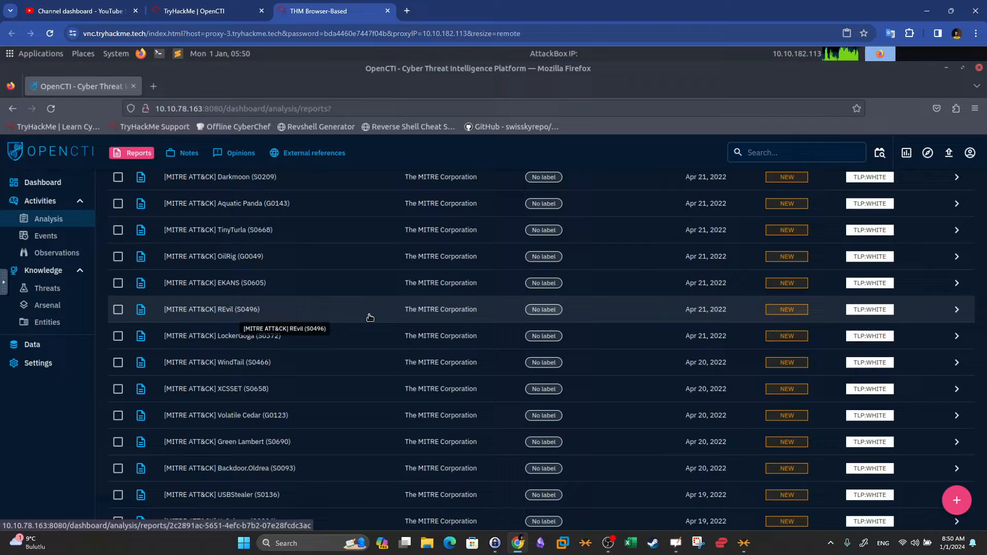
pyautogui.scroll(2, 369, 318)
pyautogui.scroll(7, 369, 318)
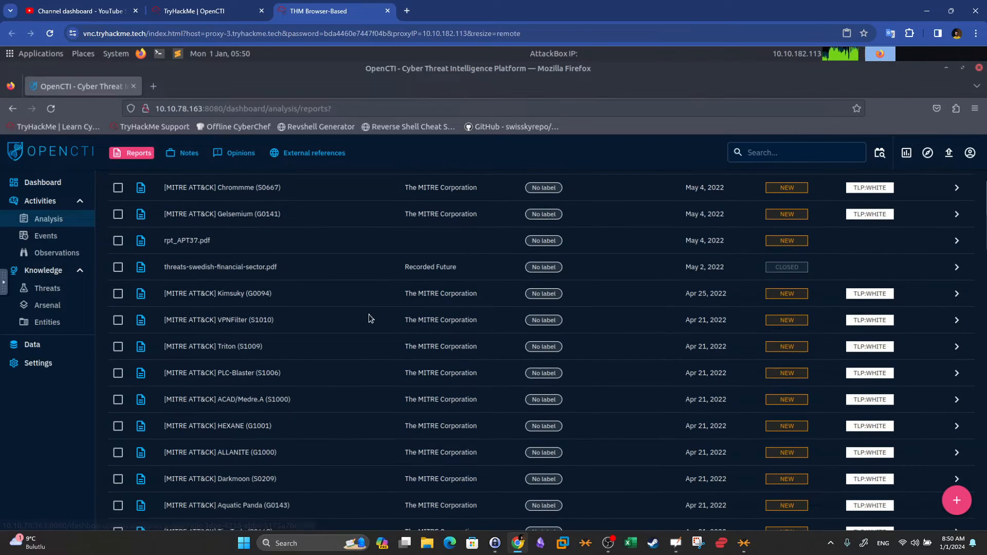
# Show the incidents list under Events, review the fields of the incident creation form, and close the form without creating an incident.
pyautogui.click(54, 240)
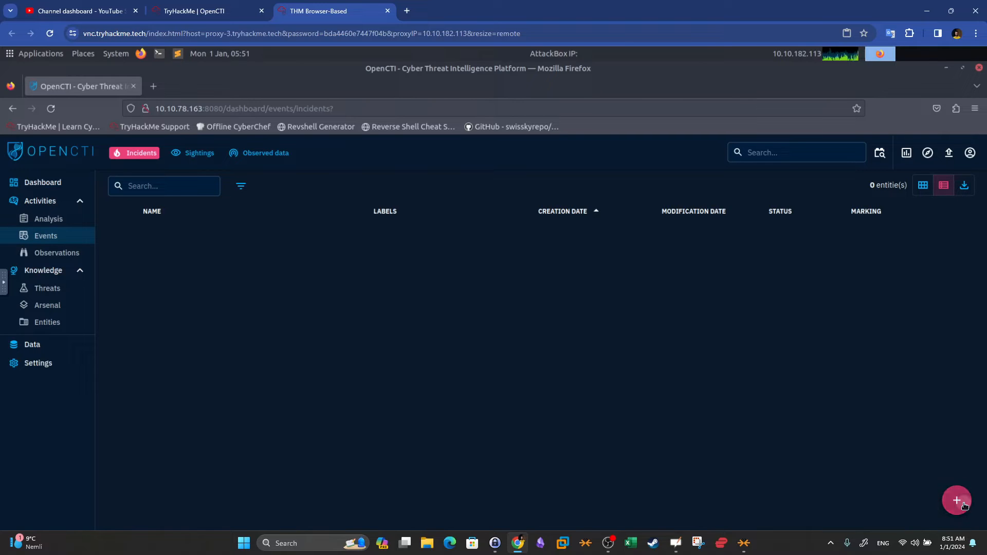
pyautogui.click(957, 500)
pyautogui.click(520, 203)
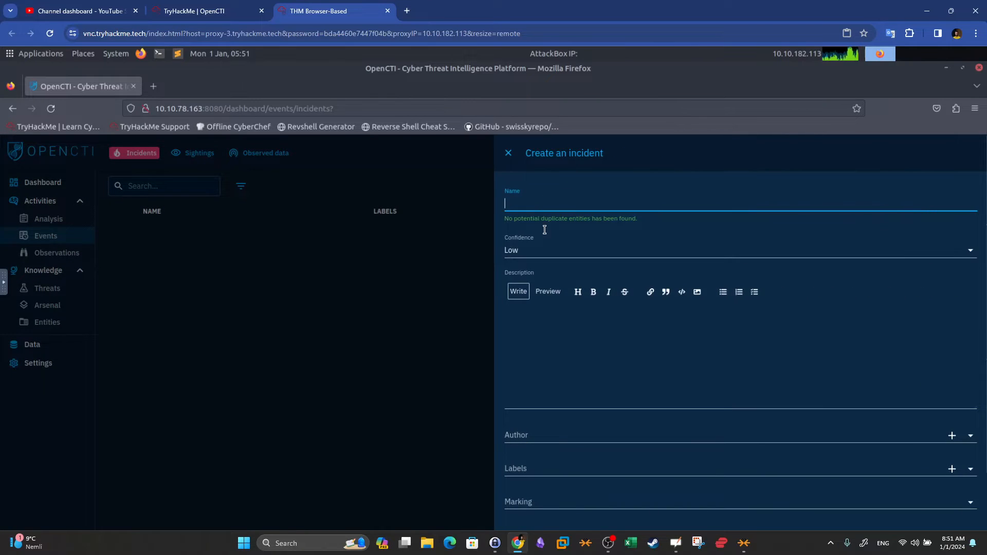
pyautogui.click(548, 254)
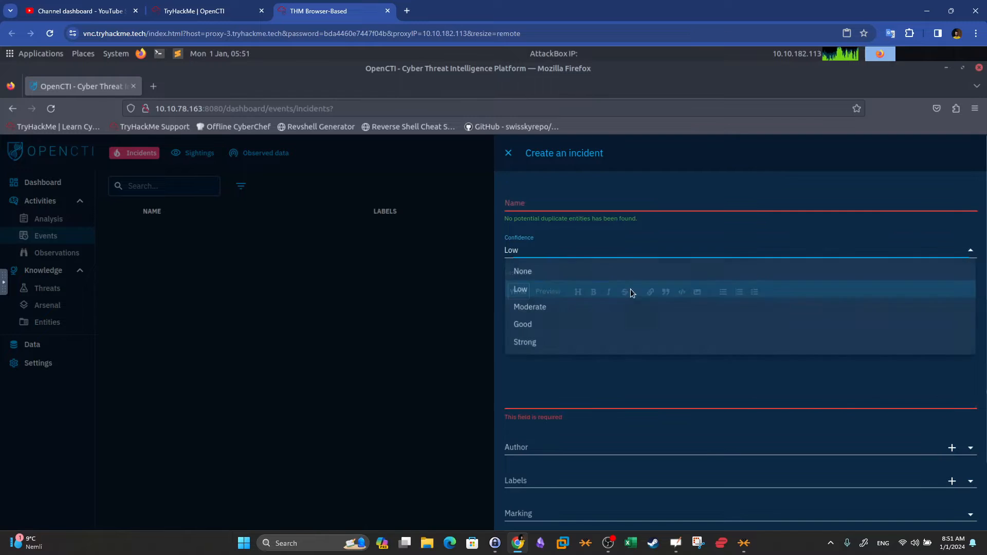
pyautogui.click(665, 391)
pyautogui.scroll(-2, 633, 316)
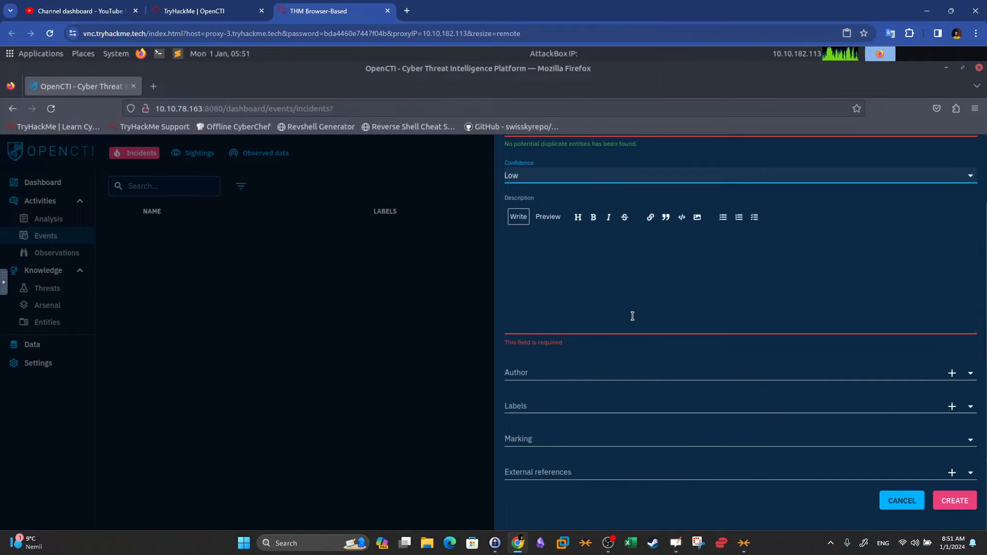
pyautogui.click(476, 206)
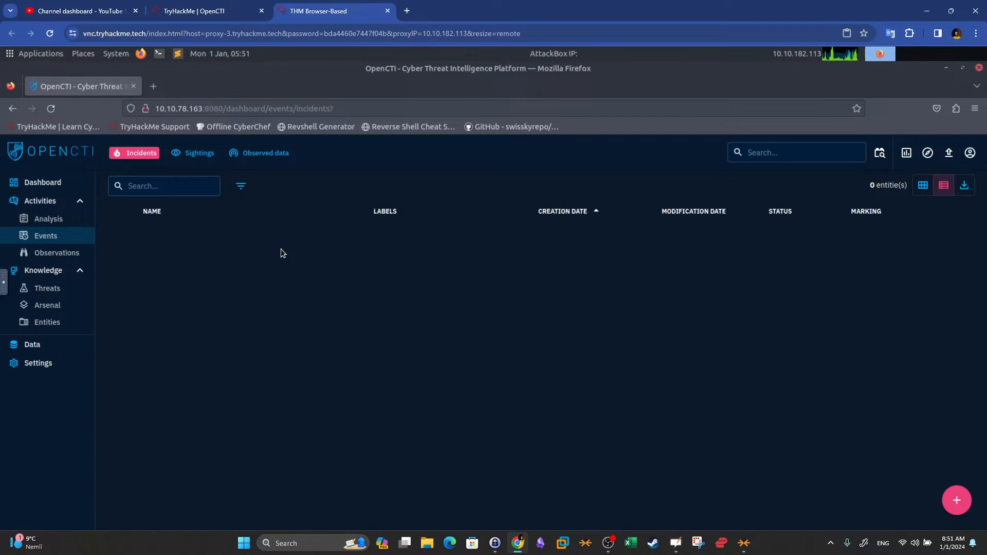
# Browse the list of observables under Observations.
pyautogui.click(67, 255)
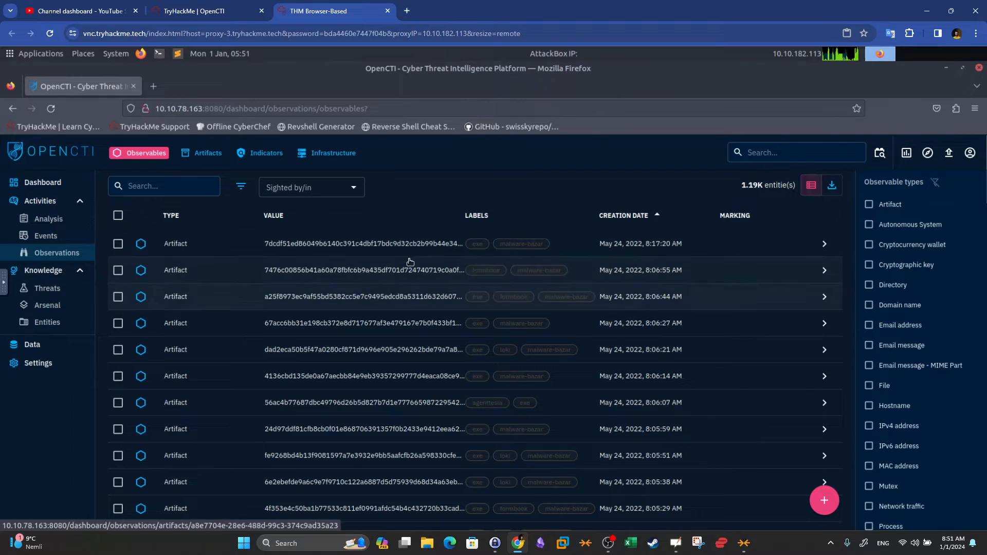
pyautogui.scroll(-3, 411, 248)
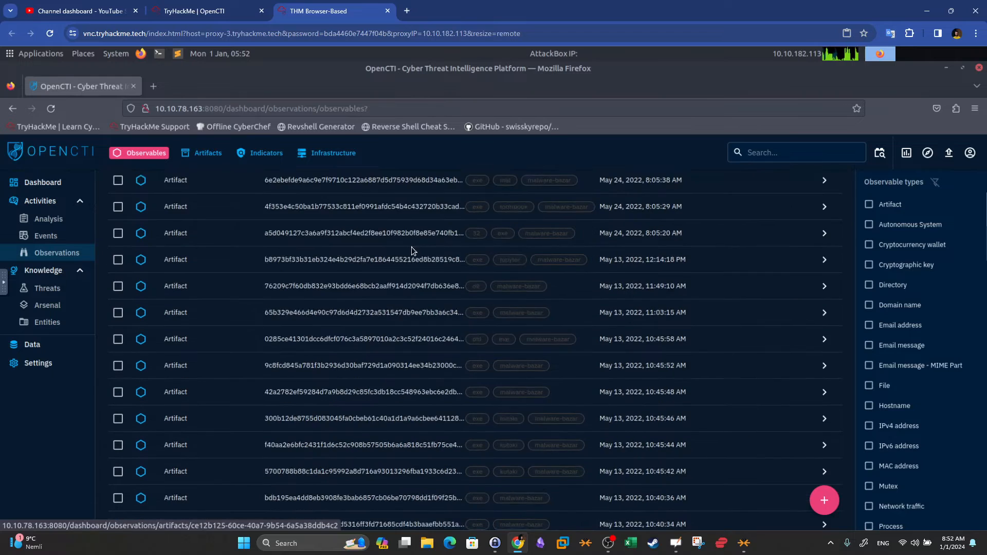
pyautogui.scroll(3, 462, 309)
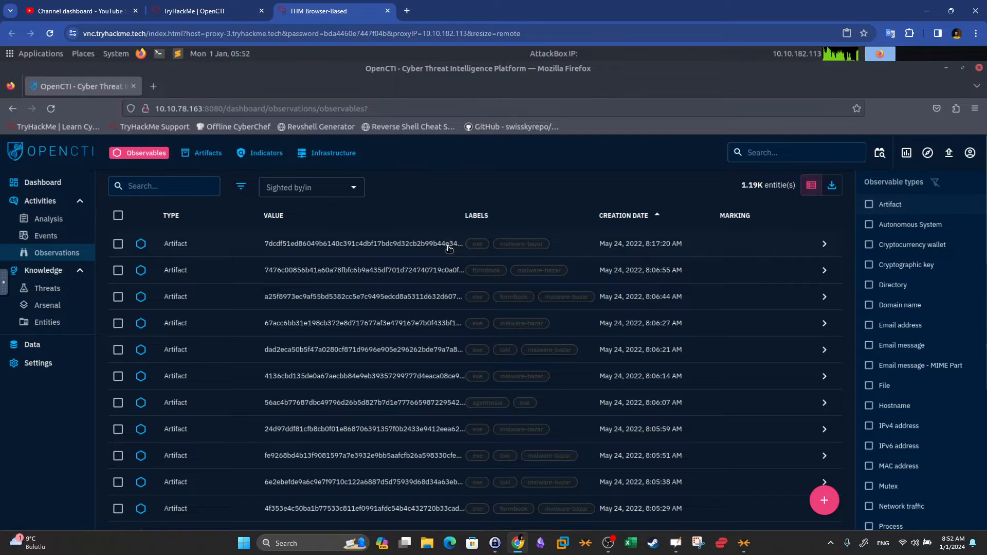
# Filter the observables by the Domain name type and separately by IPv4 address, clearing each filter after viewing its list.
pyautogui.click(898, 307)
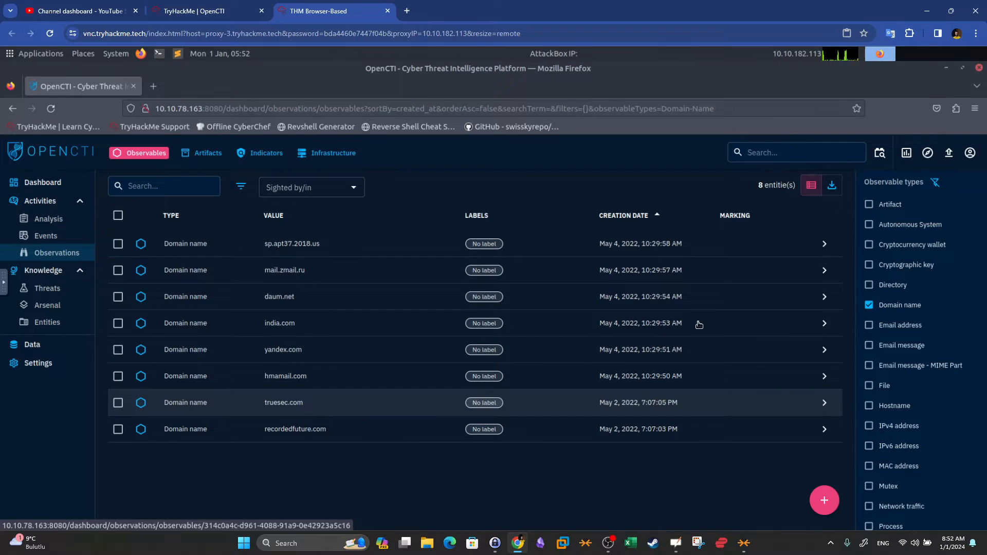
pyautogui.click(870, 305)
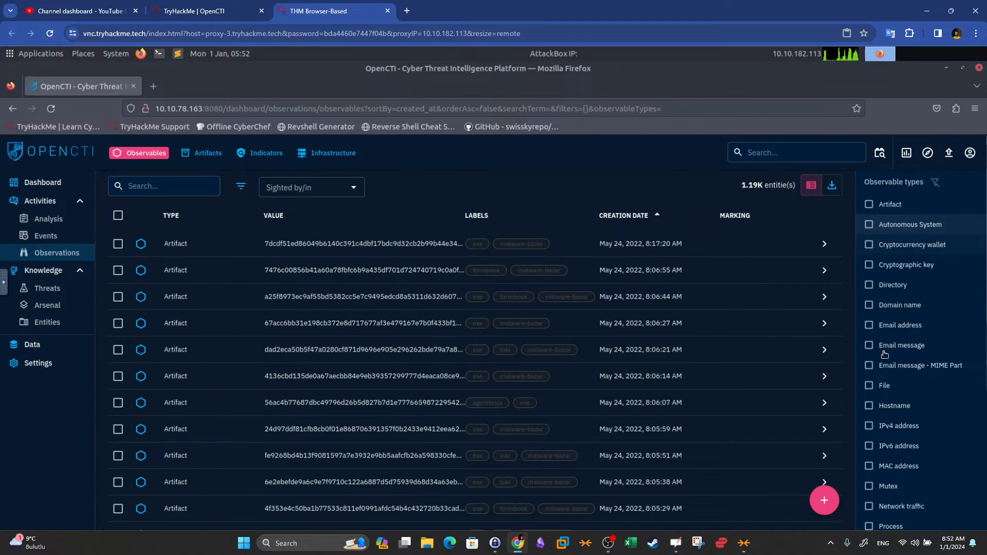
pyautogui.click(869, 427)
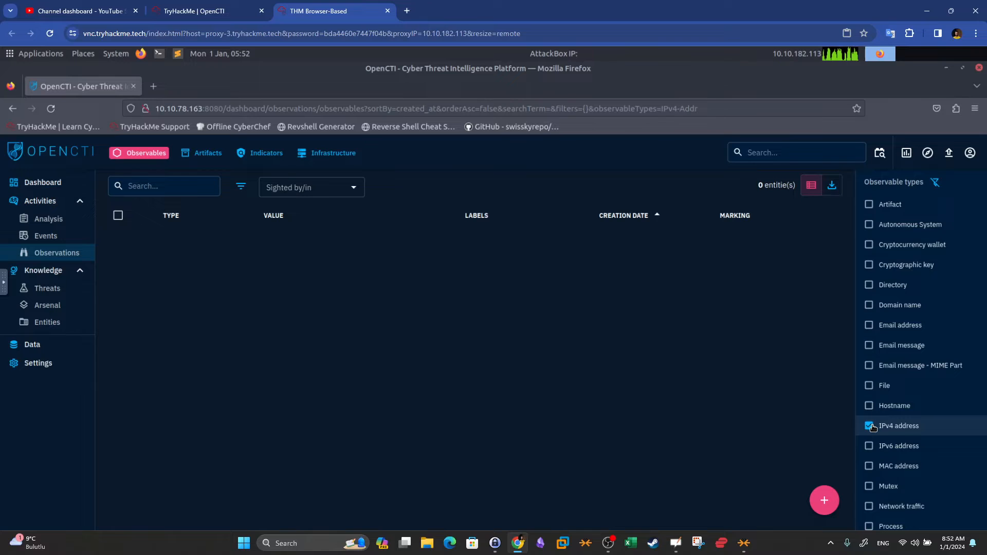
pyautogui.click(869, 426)
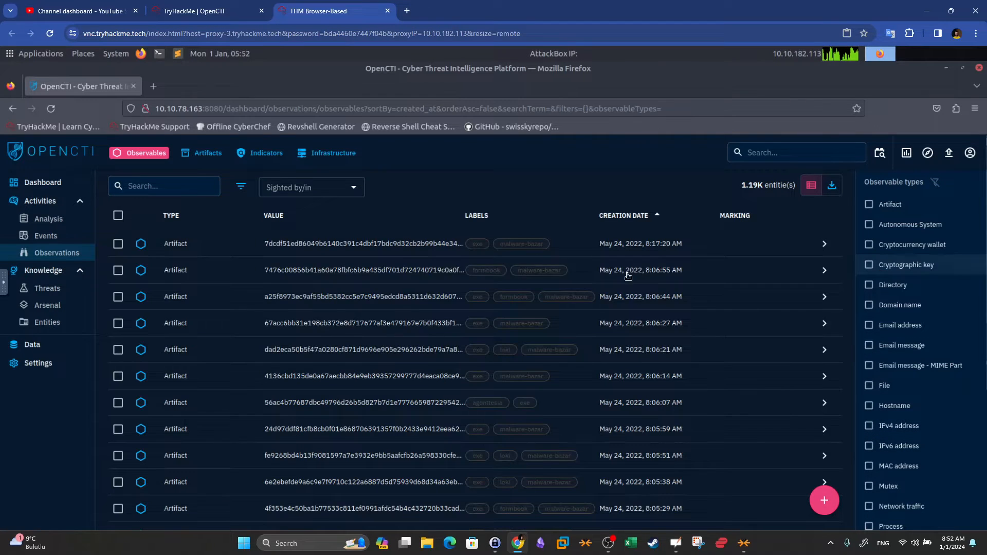
# Inspect the newest artifact's hash, additional file name, description and external references, and return to the observables list.
pyautogui.click(305, 243)
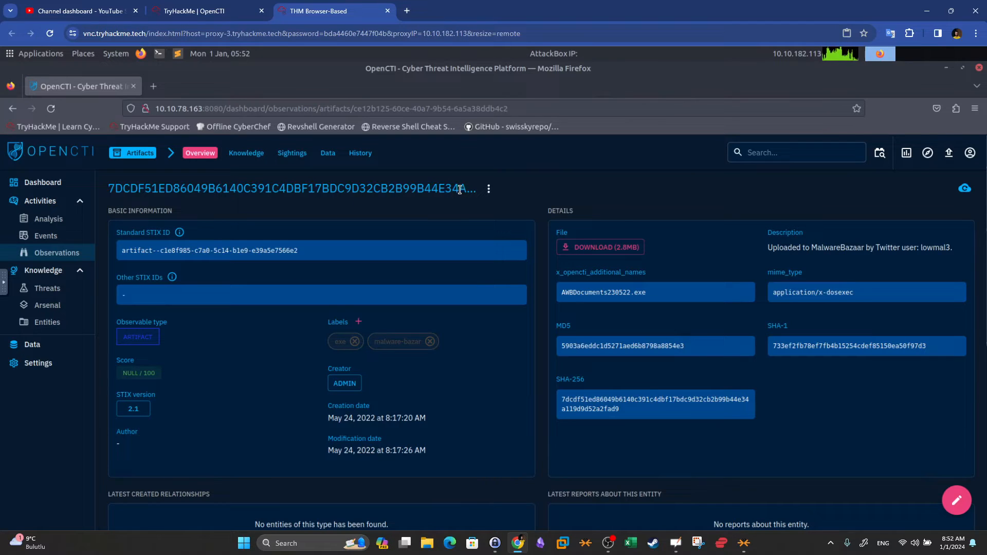
pyautogui.moveTo(459, 189); pyautogui.dragTo(224, 190)
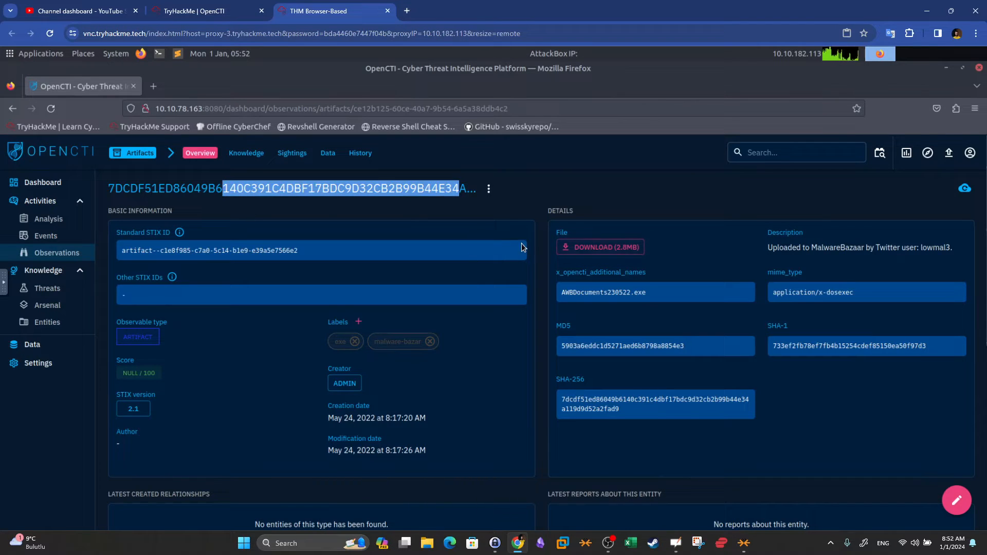
pyautogui.moveTo(651, 297); pyautogui.dragTo(561, 292)
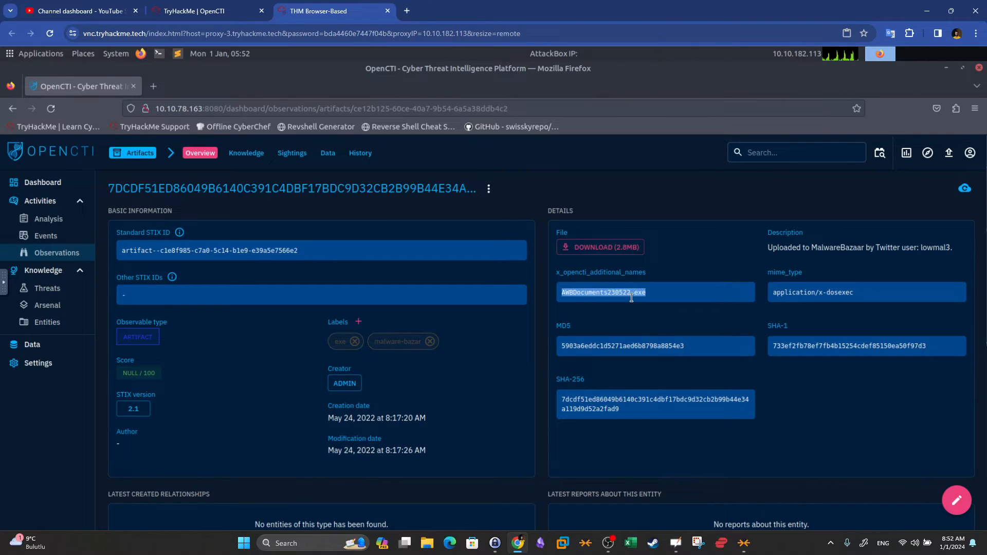
pyautogui.moveTo(813, 247); pyautogui.dragTo(869, 248)
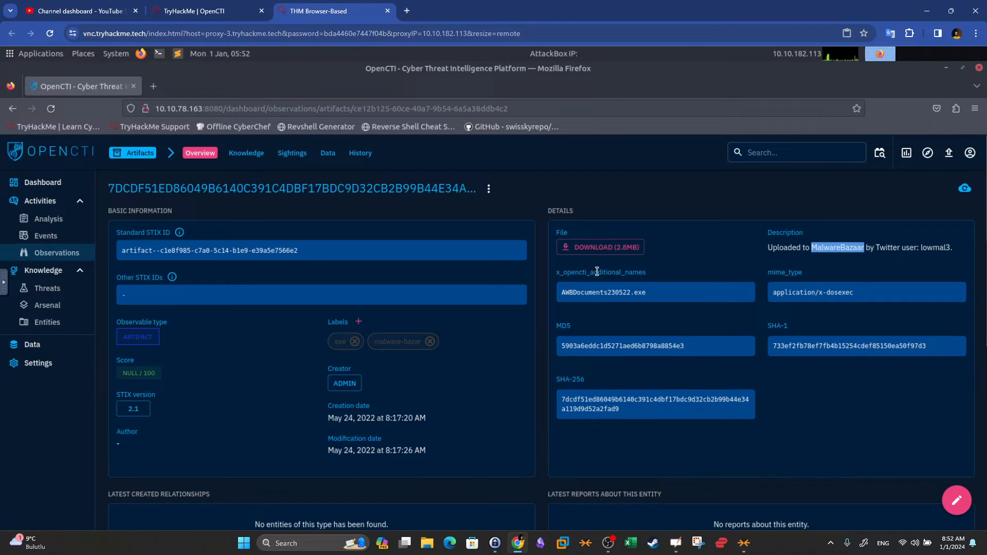
pyautogui.scroll(-5, 695, 186)
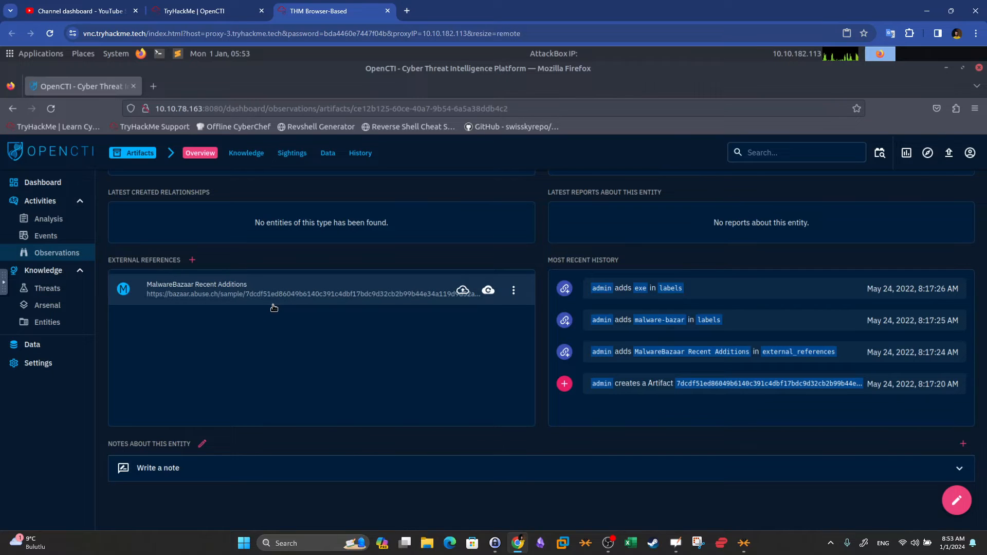
pyautogui.click(59, 253)
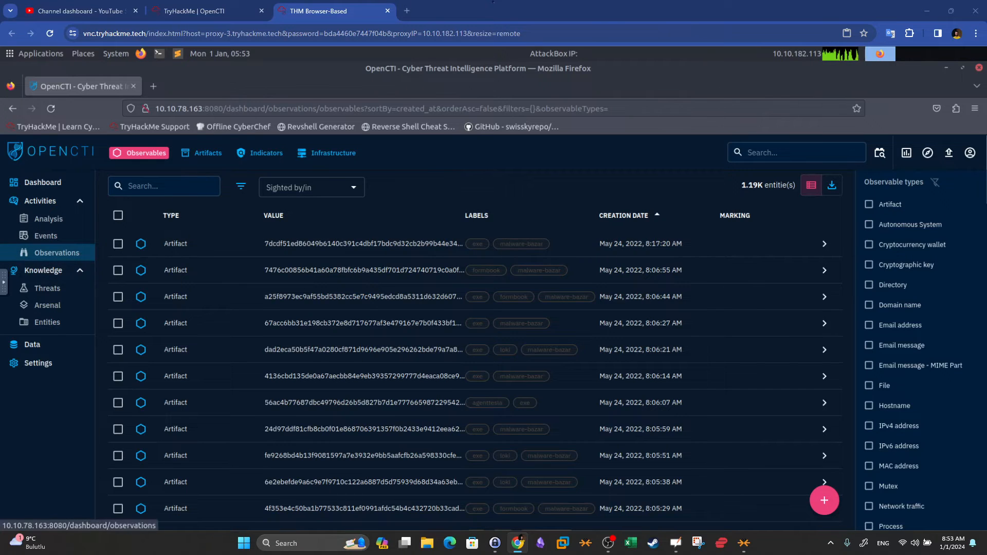
# Glance through the Threats, Arsenal and Entities sections under Knowledge.
pyautogui.click(61, 288)
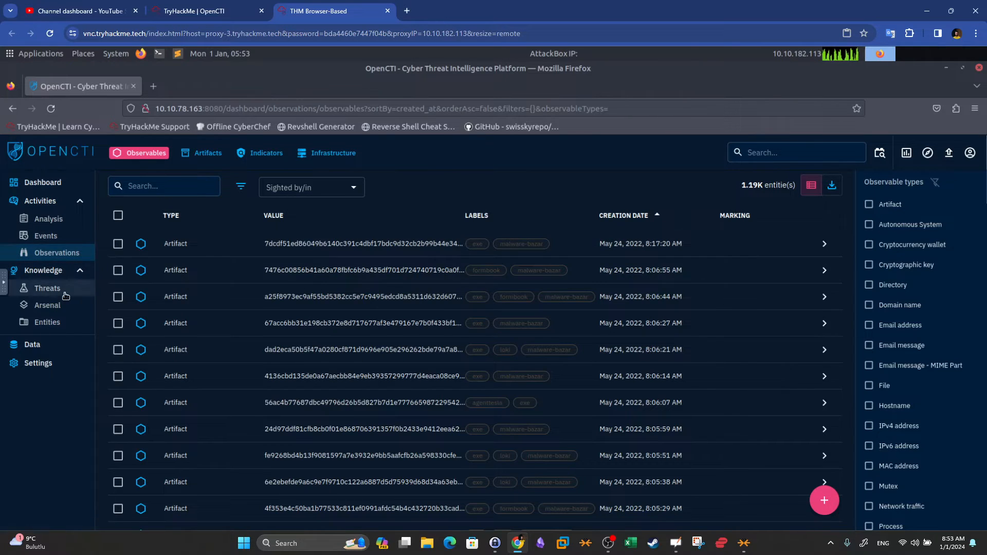
pyautogui.click(77, 306)
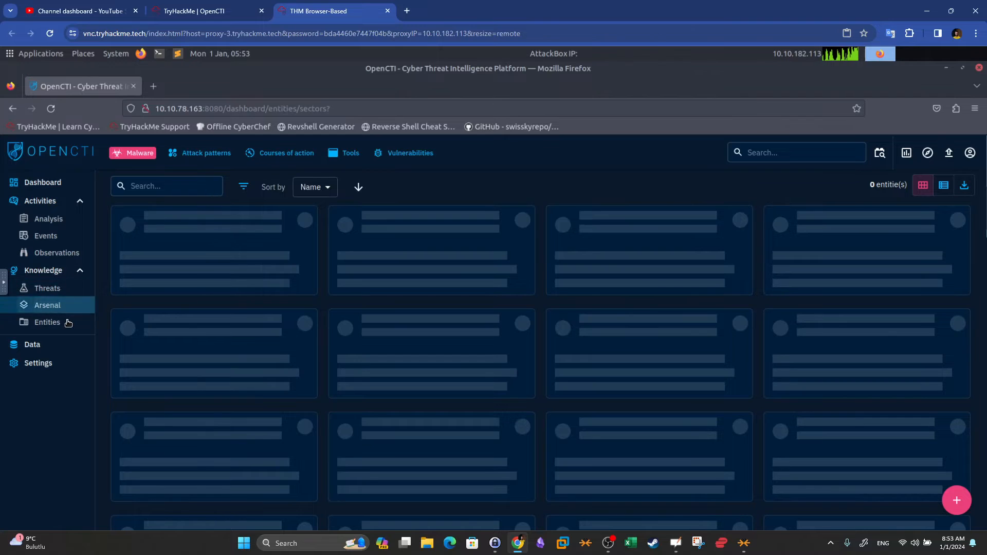
pyautogui.click(68, 323)
pyautogui.click(67, 290)
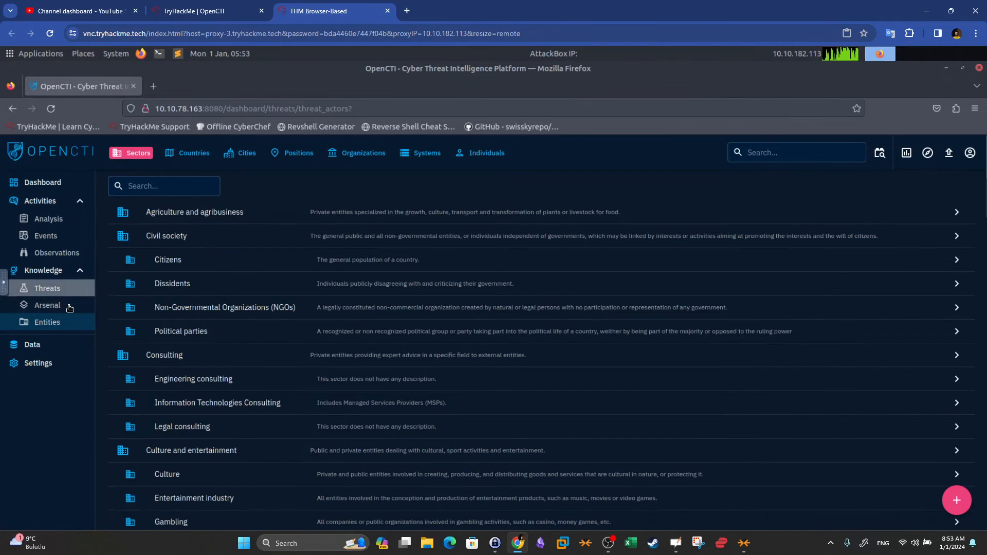
pyautogui.click(70, 308)
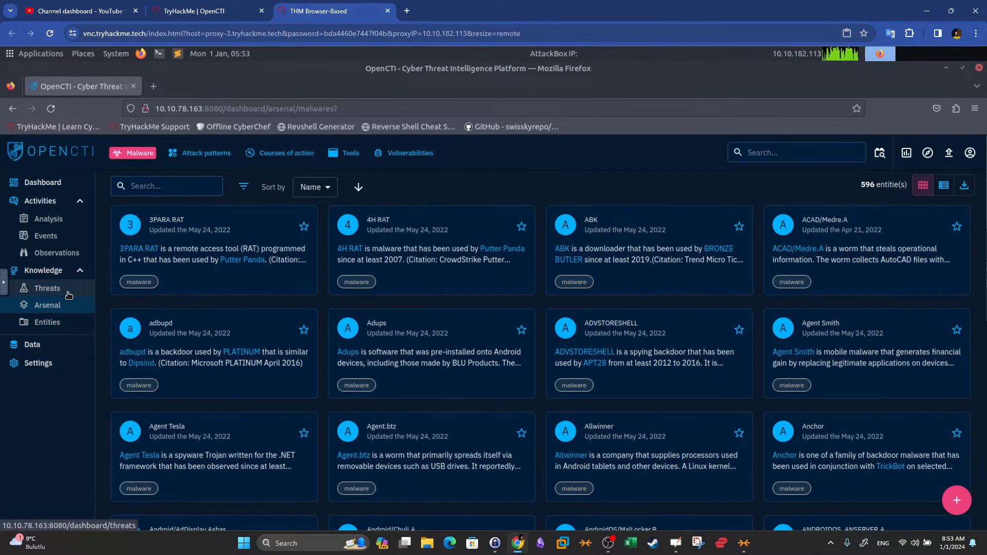
# View the threat actors page under Threats and browse the threat groups listed as intrusion sets.
pyautogui.click(68, 294)
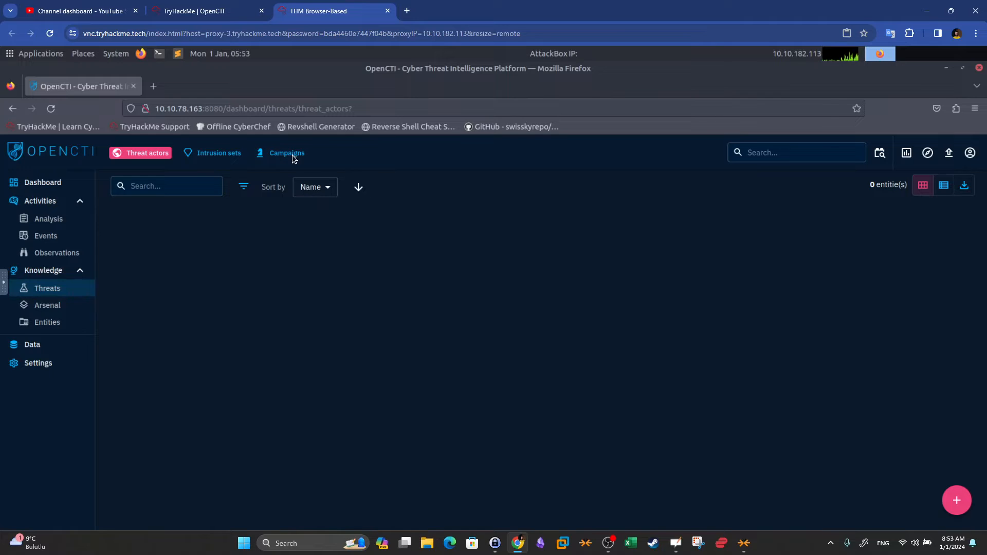
pyautogui.click(214, 157)
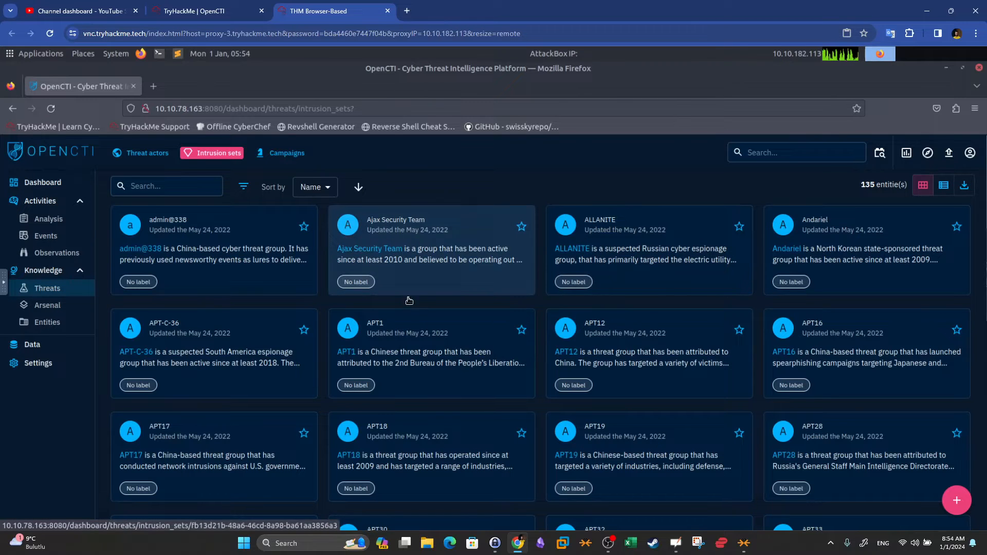
pyautogui.scroll(-3, 411, 295)
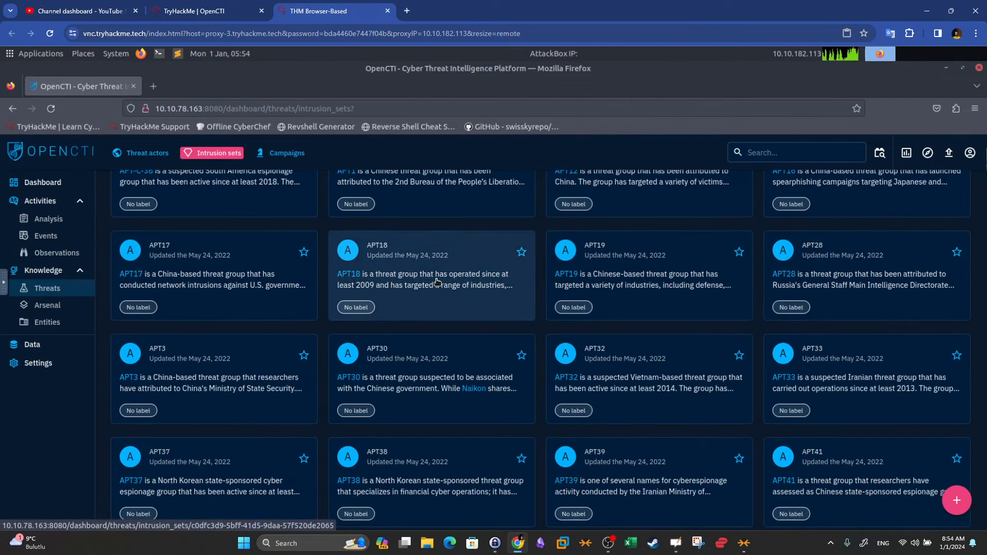
pyautogui.scroll(3, 438, 282)
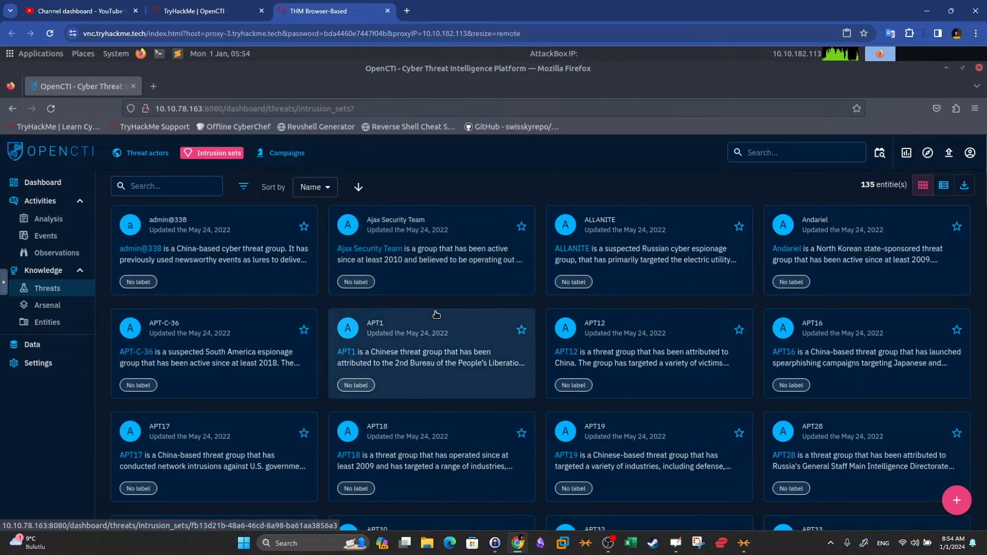
# Review the APT1 intrusion set's overview, including its description, latest relationships, related reports and external references.
pyautogui.click(440, 347)
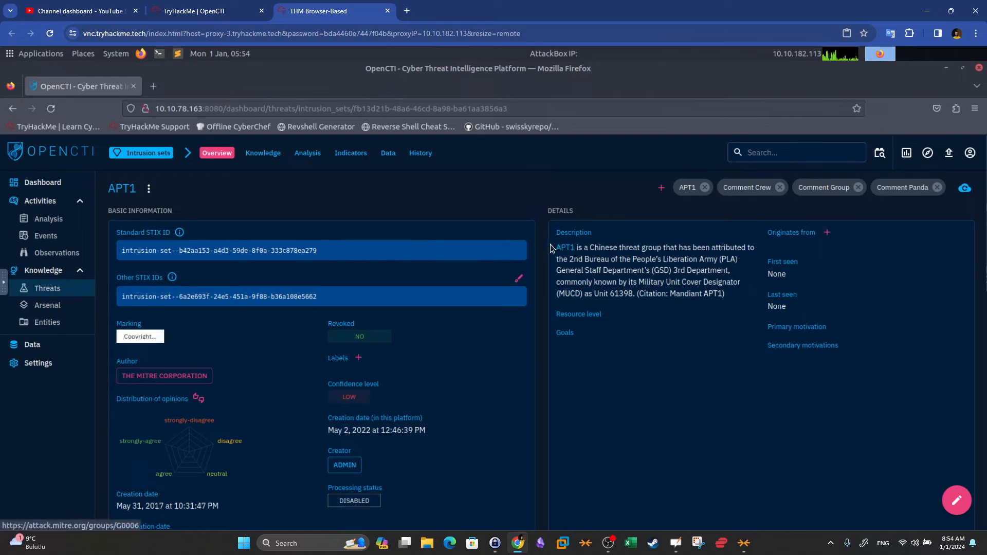
pyautogui.moveTo(551, 249); pyautogui.dragTo(721, 298)
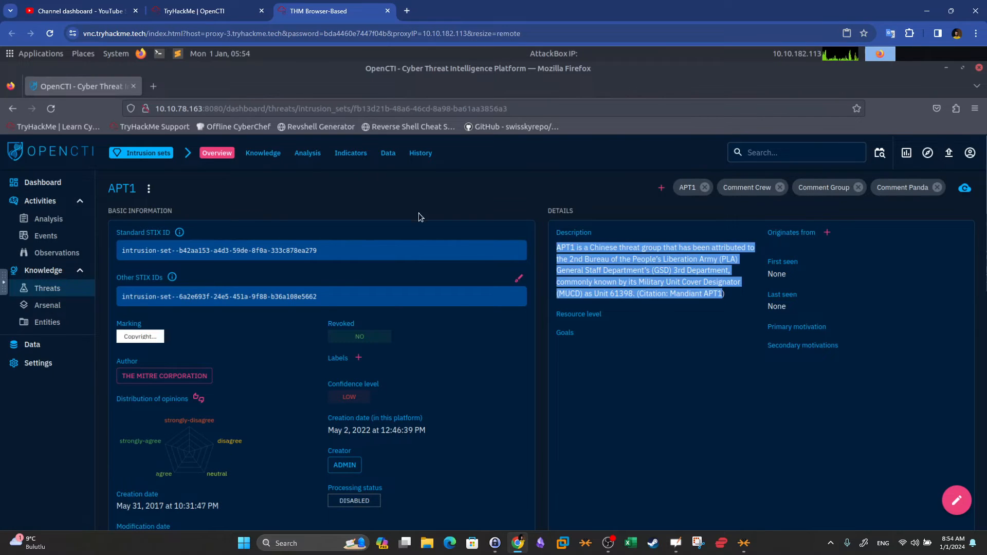
pyautogui.scroll(-5, 425, 218)
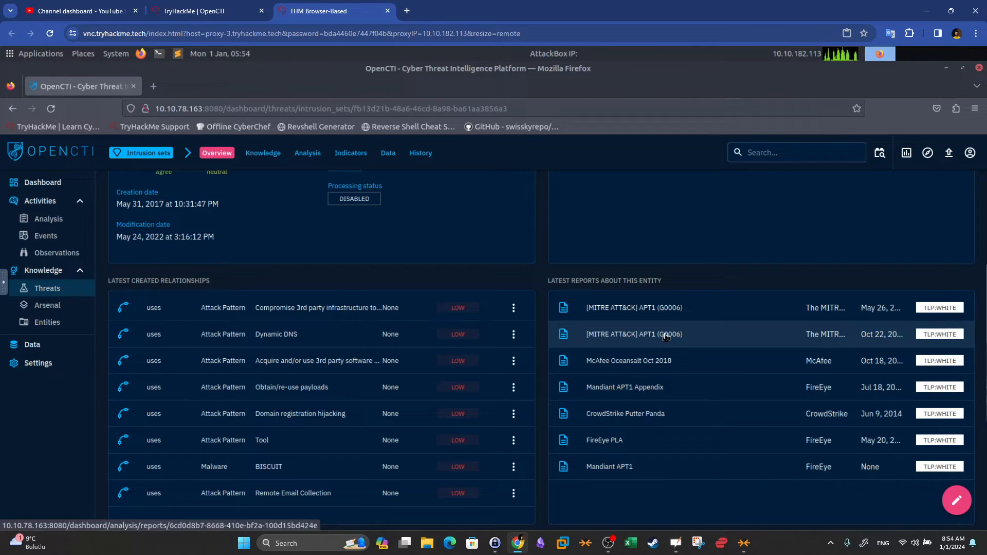
pyautogui.scroll(-5, 667, 336)
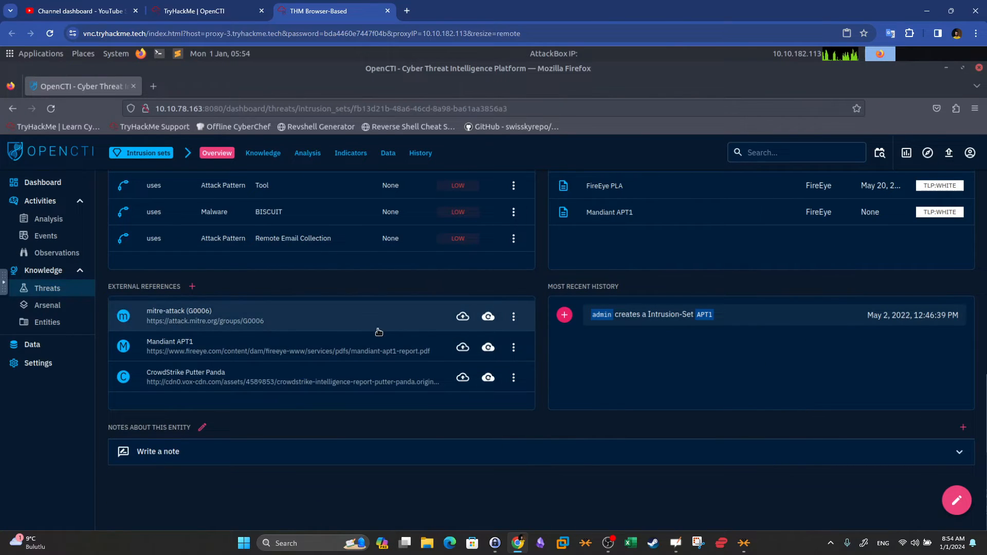
pyautogui.scroll(5, 379, 331)
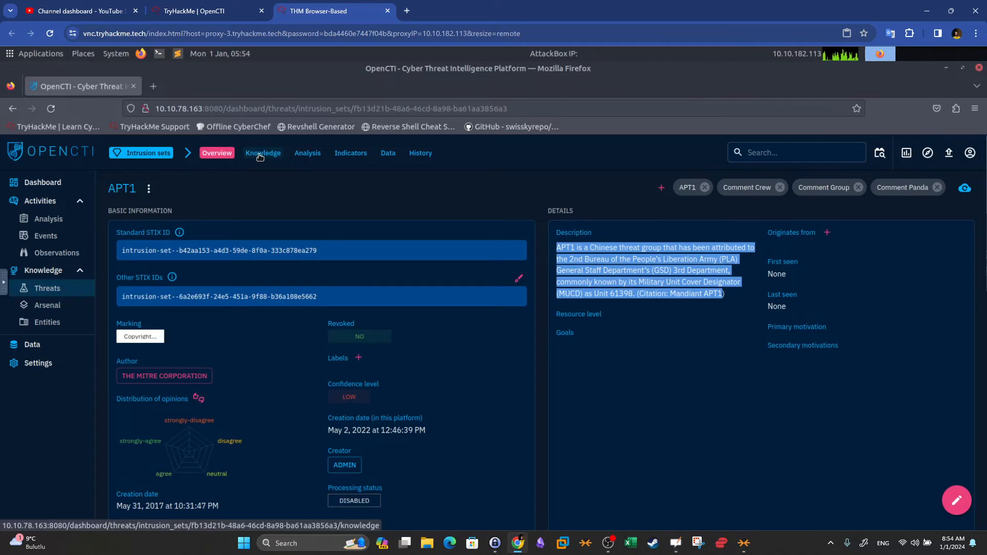
# Review the distribution of attack pattern, tool and malware relations in APT1's knowledge overview, and display its attack patterns matrix.
pyautogui.click(261, 156)
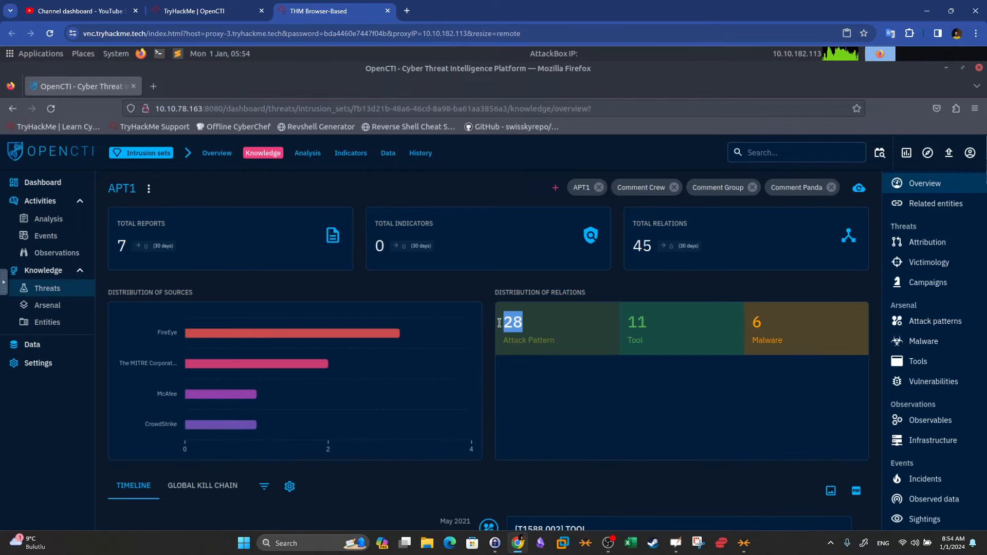
pyautogui.doubleClick(640, 323)
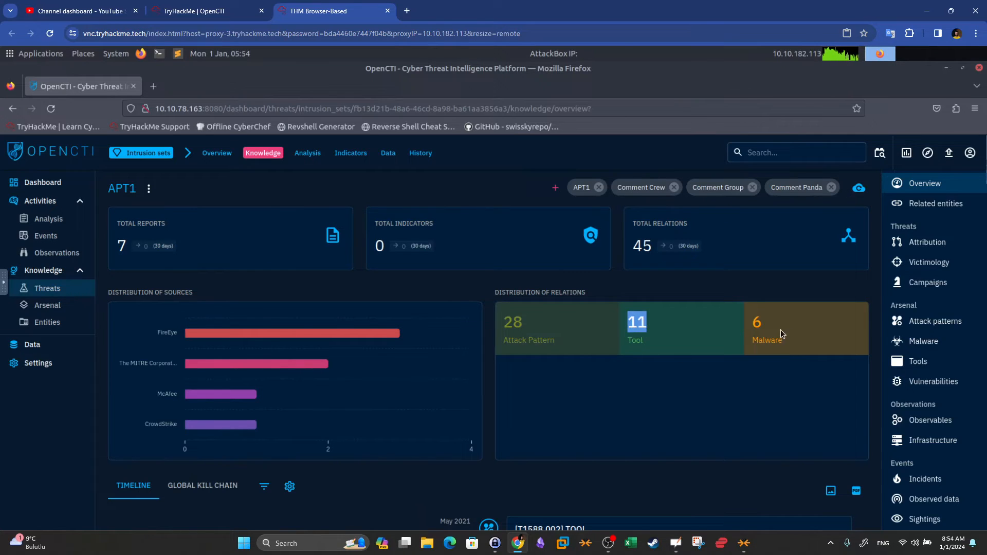
pyautogui.doubleClick(758, 329)
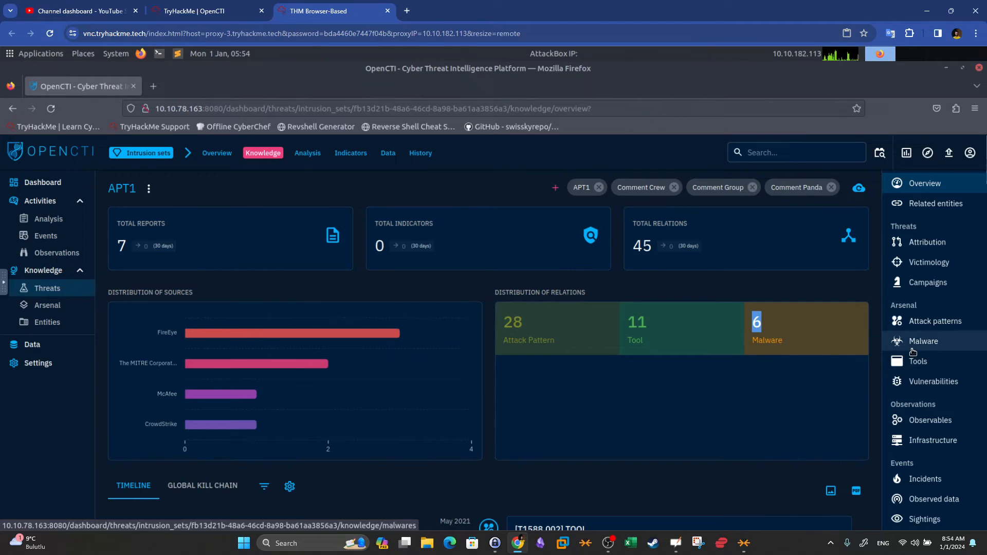
pyautogui.click(939, 328)
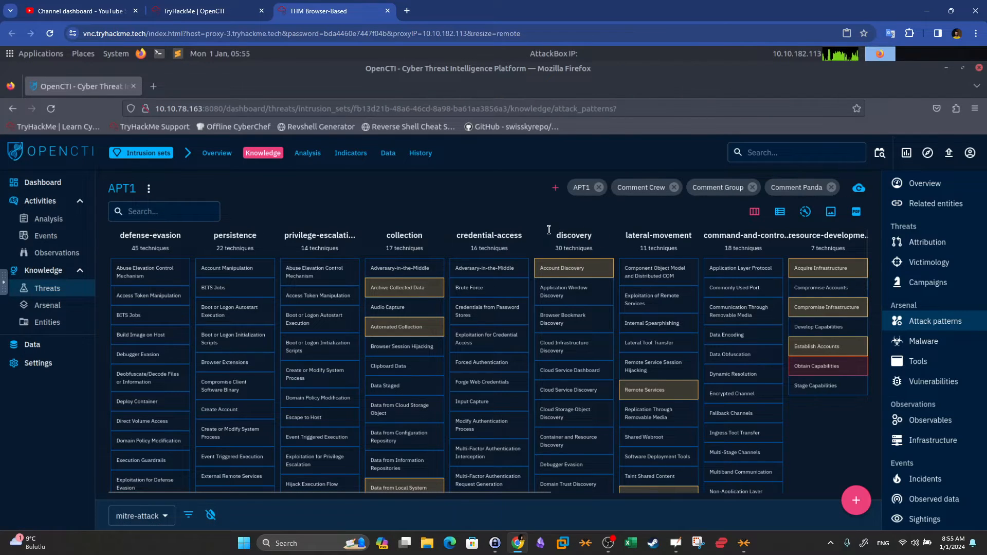
# Inspect the Account Discovery technique's kill chain phase, platforms, latest reports and external references, and return to APT1's attack patterns matrix.
pyautogui.click(573, 269)
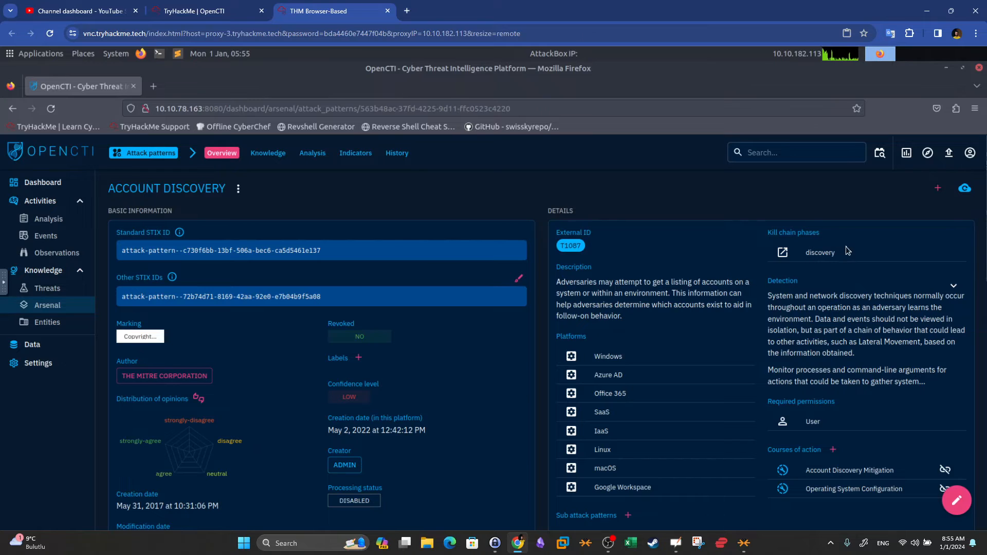
pyautogui.moveTo(838, 253); pyautogui.dragTo(804, 257)
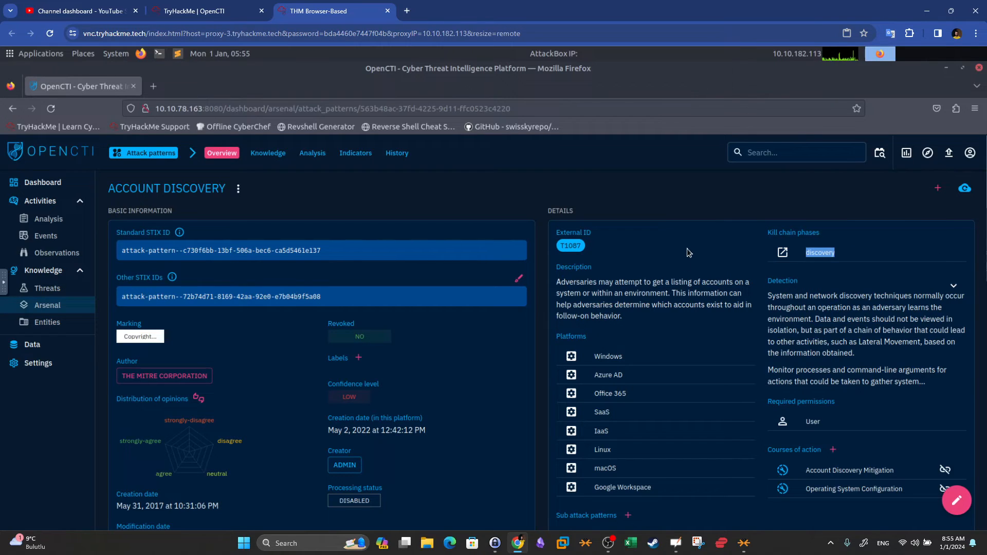
pyautogui.scroll(-2, 688, 251)
pyautogui.moveTo(653, 366); pyautogui.dragTo(586, 235)
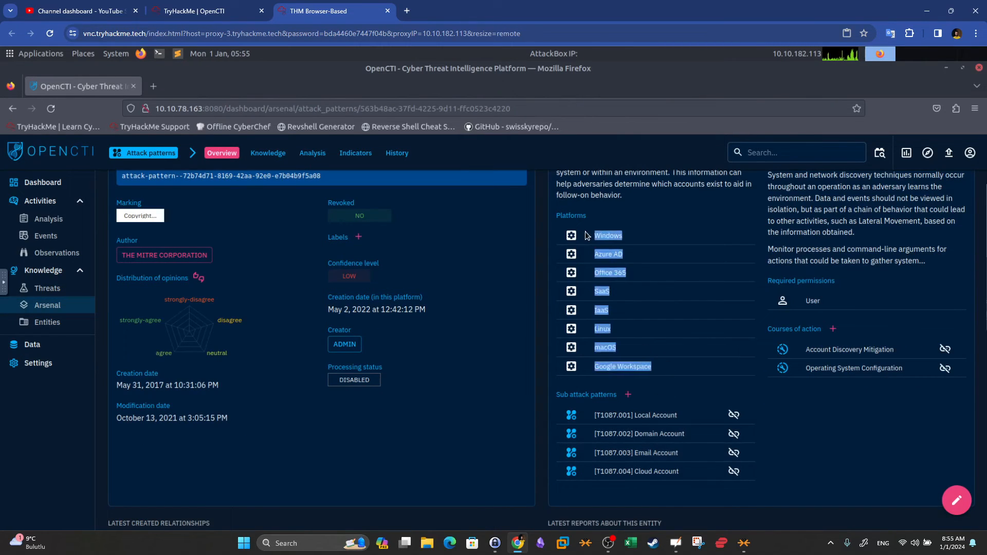
pyautogui.scroll(-5, 617, 250)
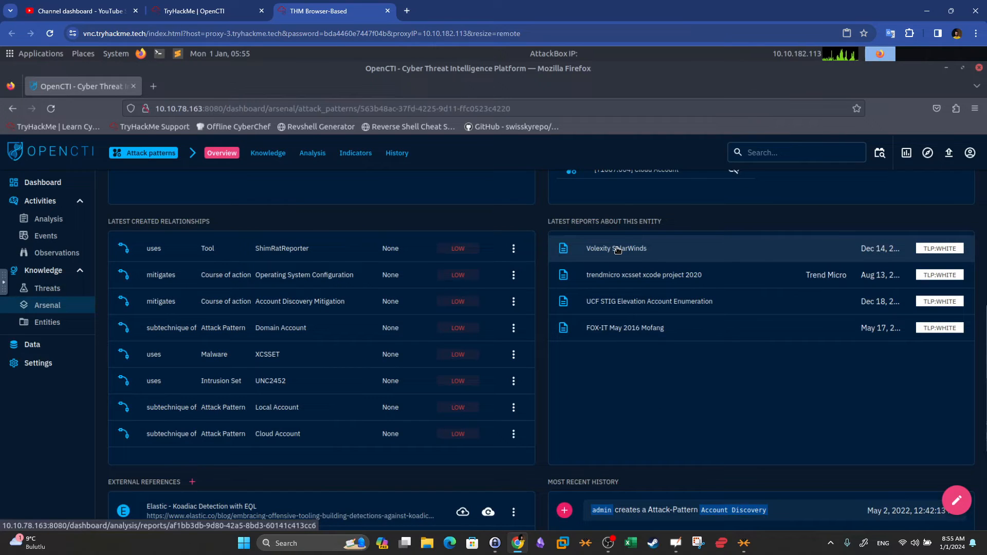
pyautogui.scroll(-3, 617, 248)
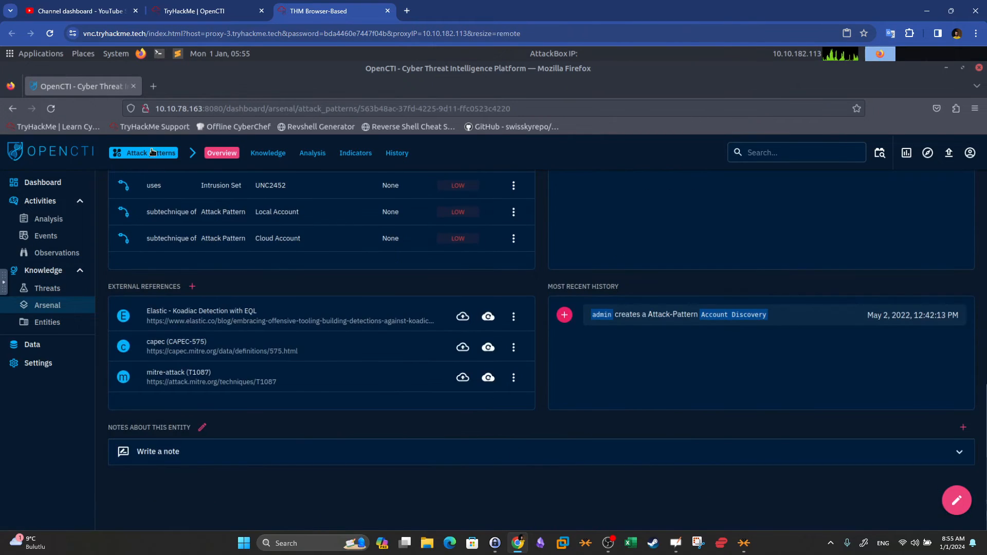
pyautogui.click(11, 112)
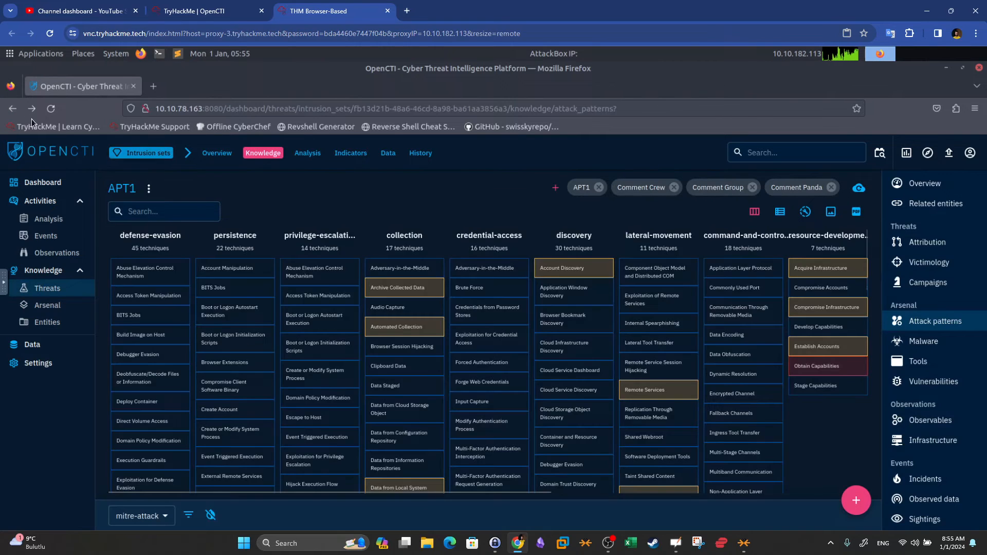
# Return to APT1's knowledge overview and look through its timeline of techniques, tools and malware.
pyautogui.click(12, 110)
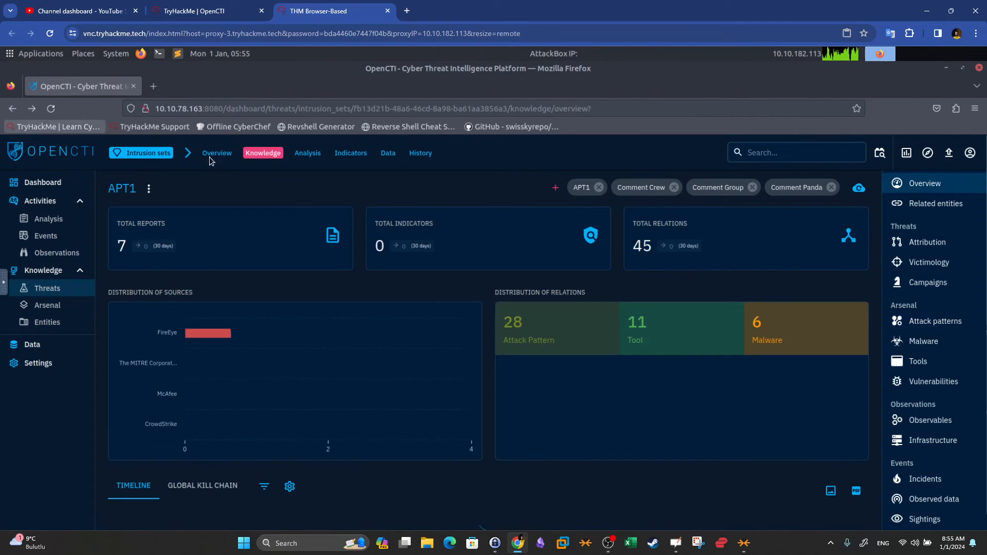
pyautogui.scroll(-5, 310, 205)
pyautogui.scroll(-7, 310, 202)
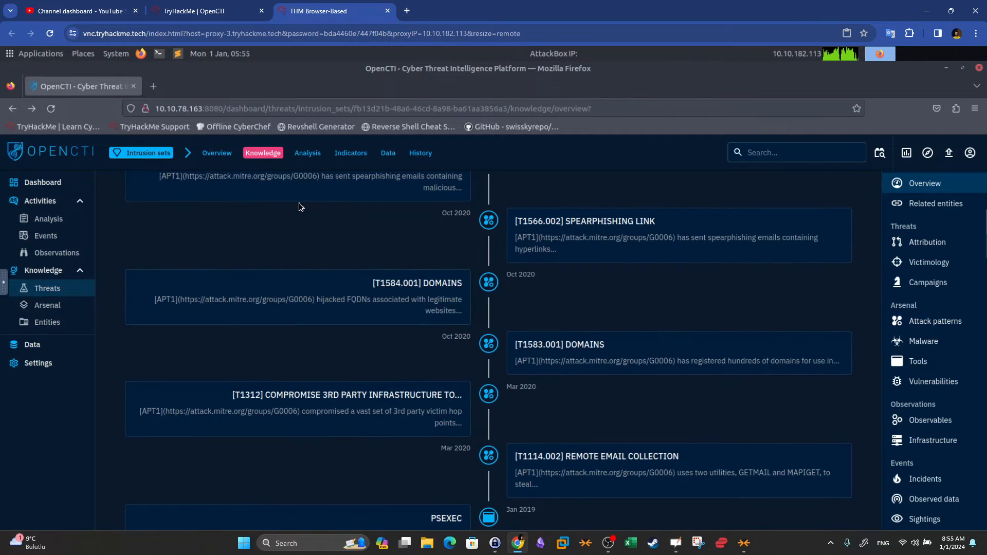
pyautogui.scroll(-2, 382, 215)
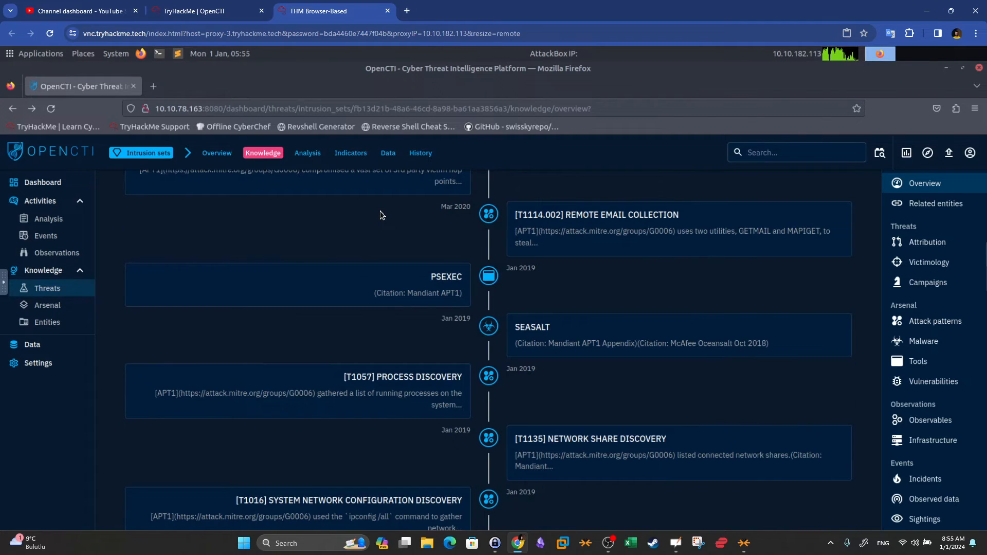
pyautogui.scroll(-4, 381, 215)
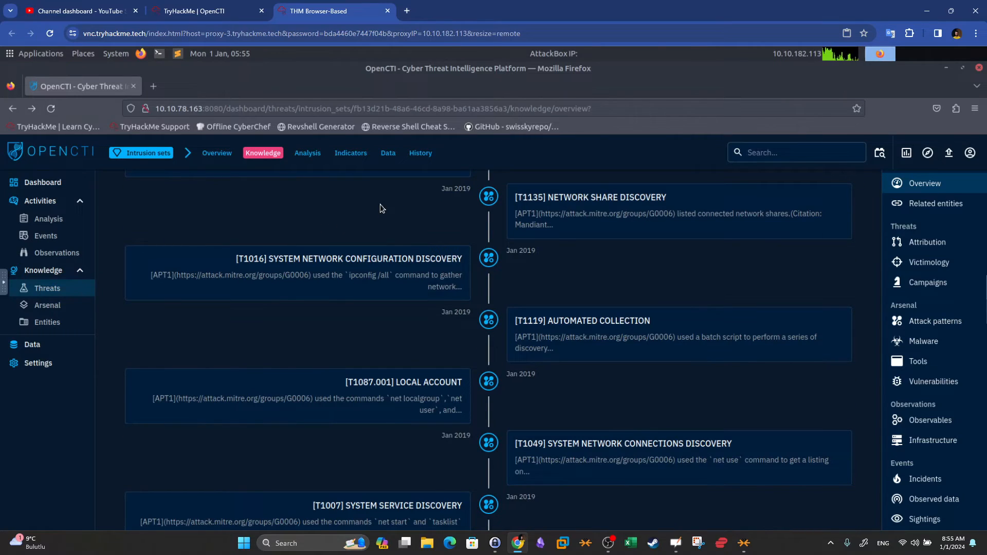
pyautogui.scroll(20, 381, 208)
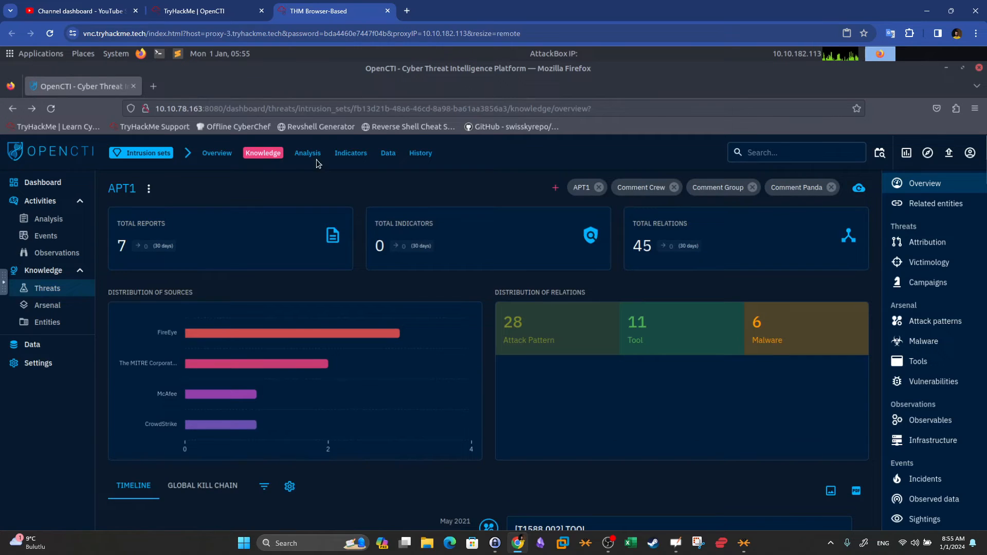
# View APT1's analysis reports, indicators, data files and history in turn.
pyautogui.click(310, 154)
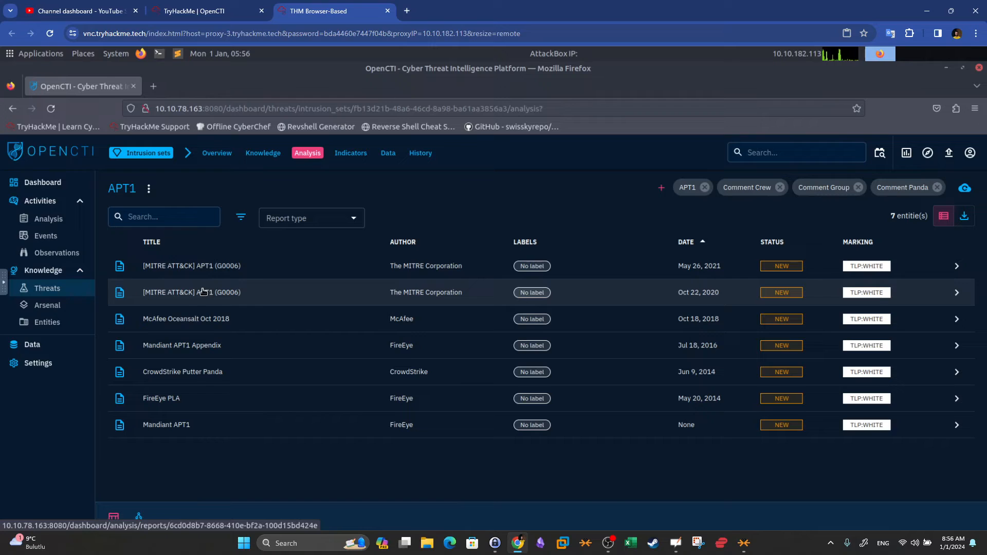
pyautogui.click(351, 153)
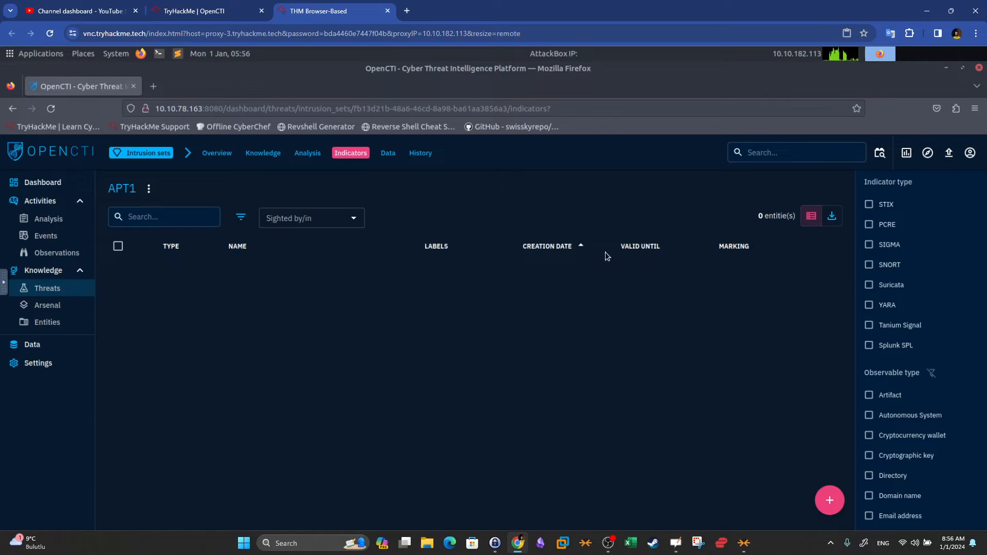
pyautogui.click(388, 153)
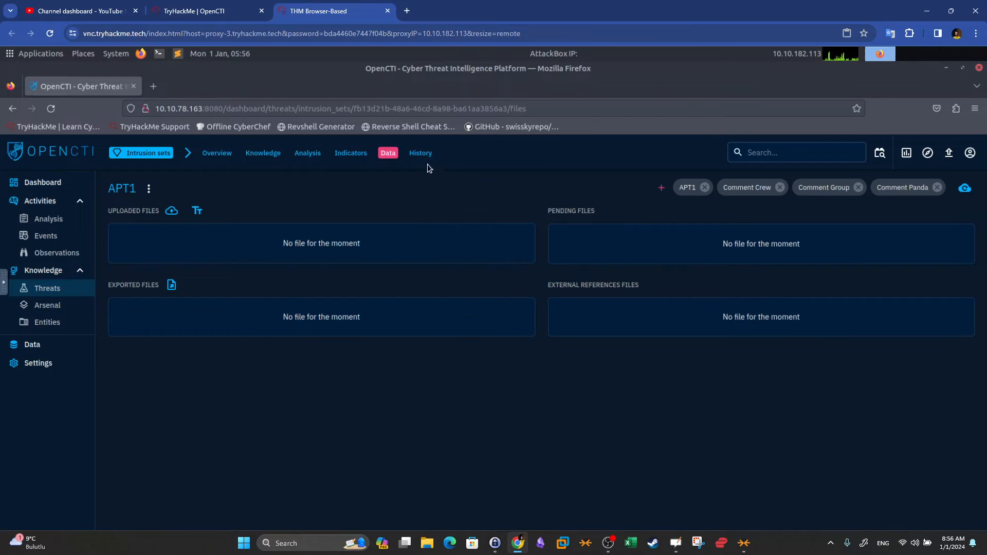
pyautogui.click(415, 153)
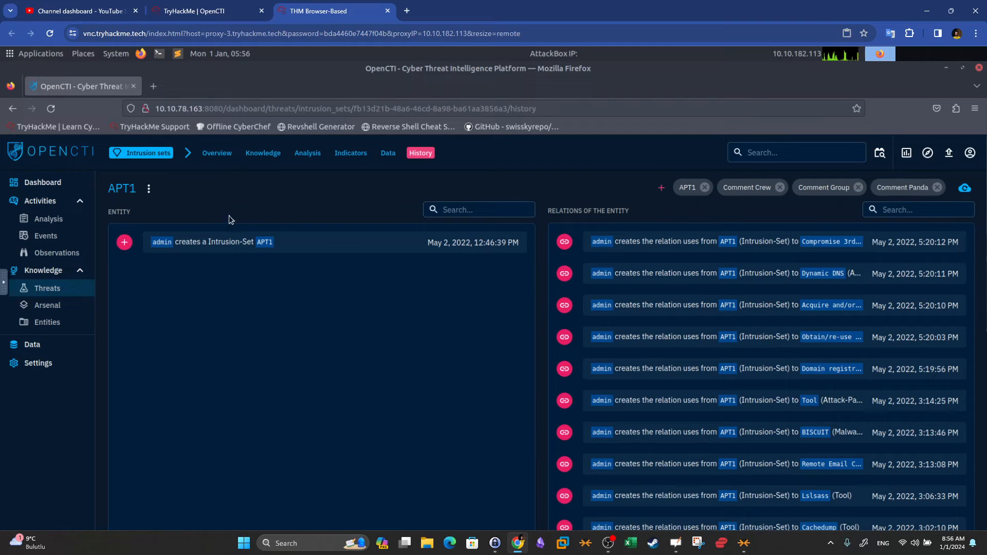
# Leave APT1 for the Threats section, and glance through the malware and attack patterns lists in Arsenal.
pyautogui.click(64, 291)
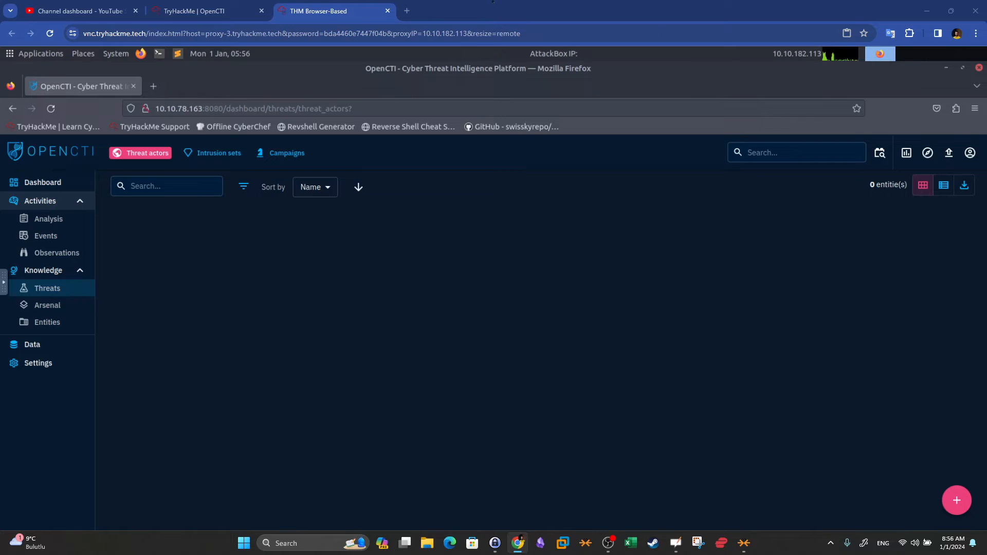
pyautogui.click(47, 305)
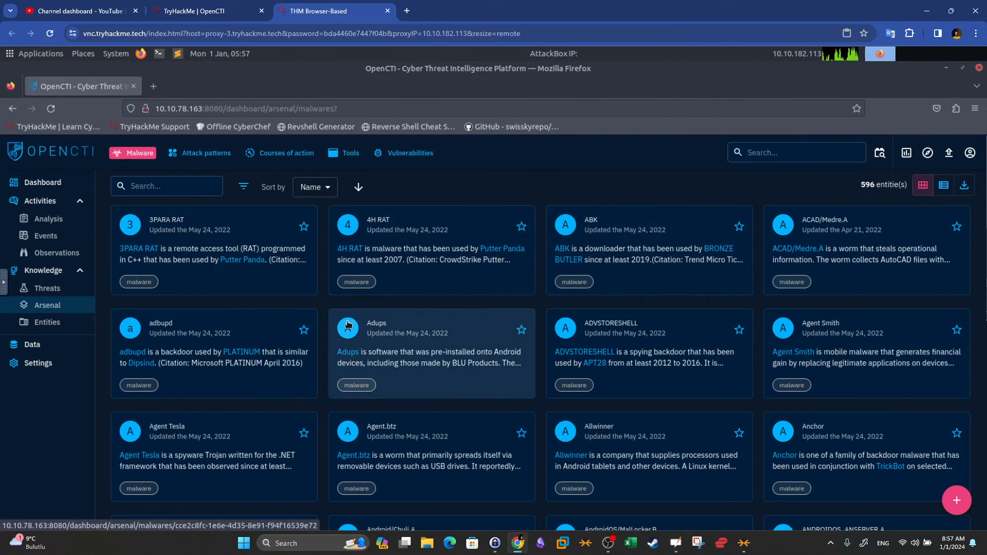
pyautogui.click(172, 190)
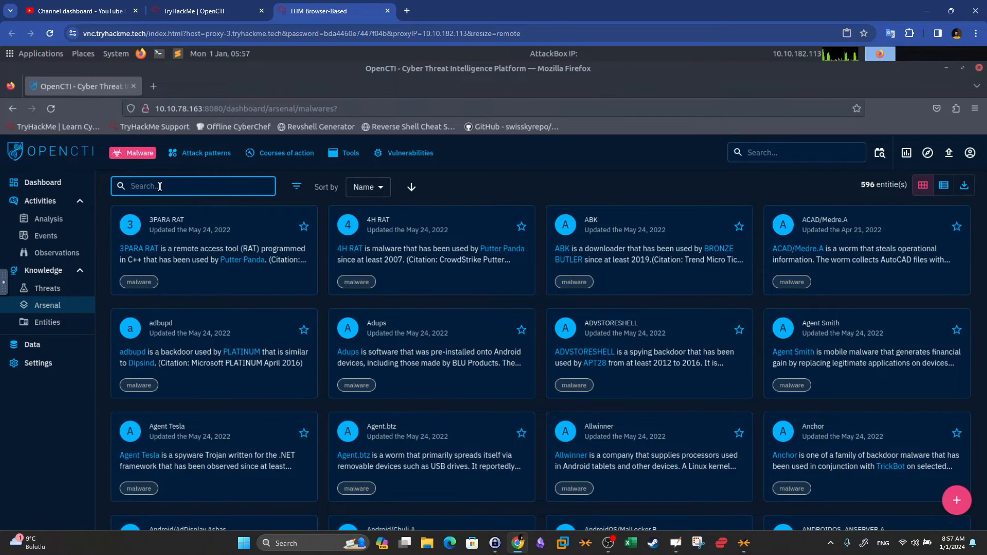
pyautogui.click(199, 159)
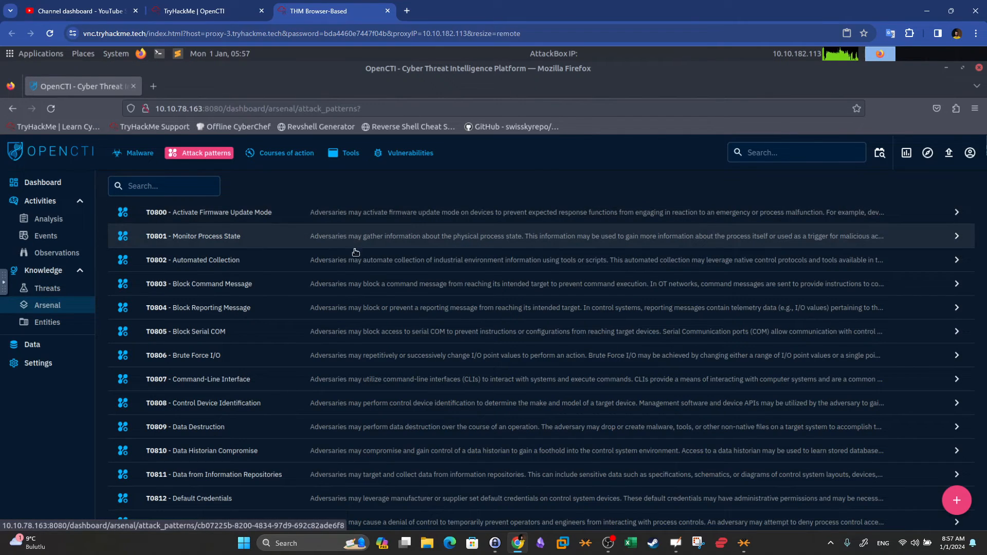
# Examine the Agent.btz malware from the Arsenal list, checking its knowledge overview and its description of how the worm spreads.
pyautogui.click(51, 305)
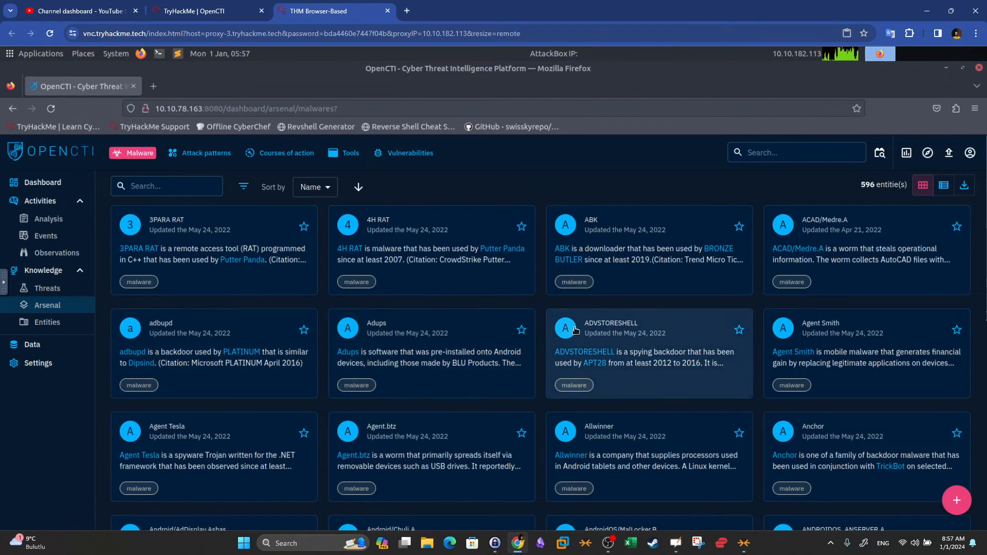
pyautogui.scroll(-3, 523, 307)
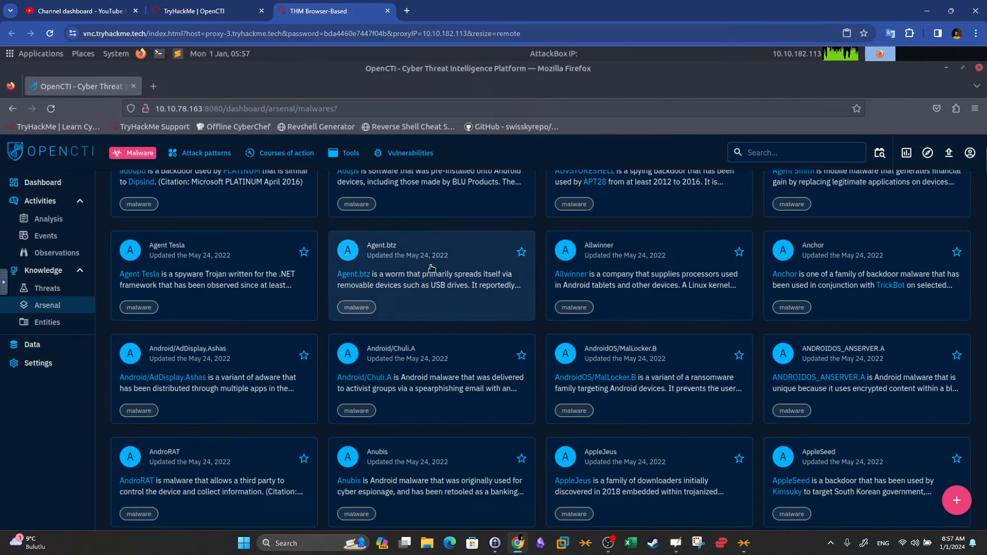
pyautogui.click(457, 250)
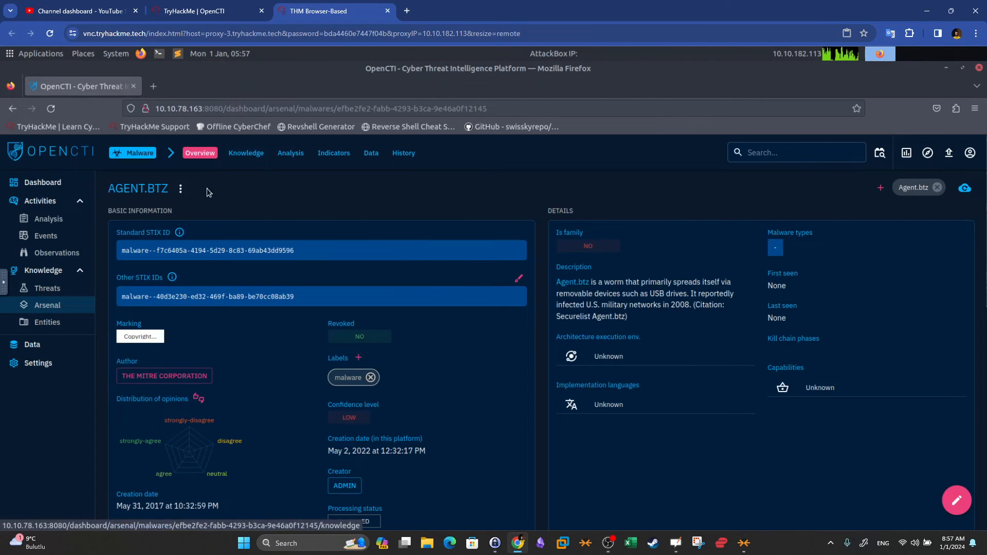
pyautogui.click(252, 155)
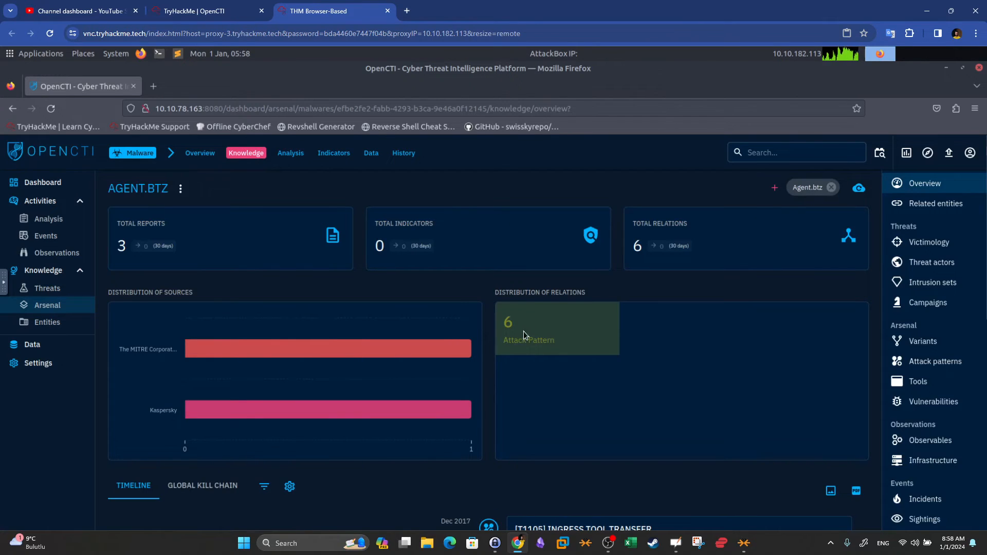
pyautogui.click(200, 153)
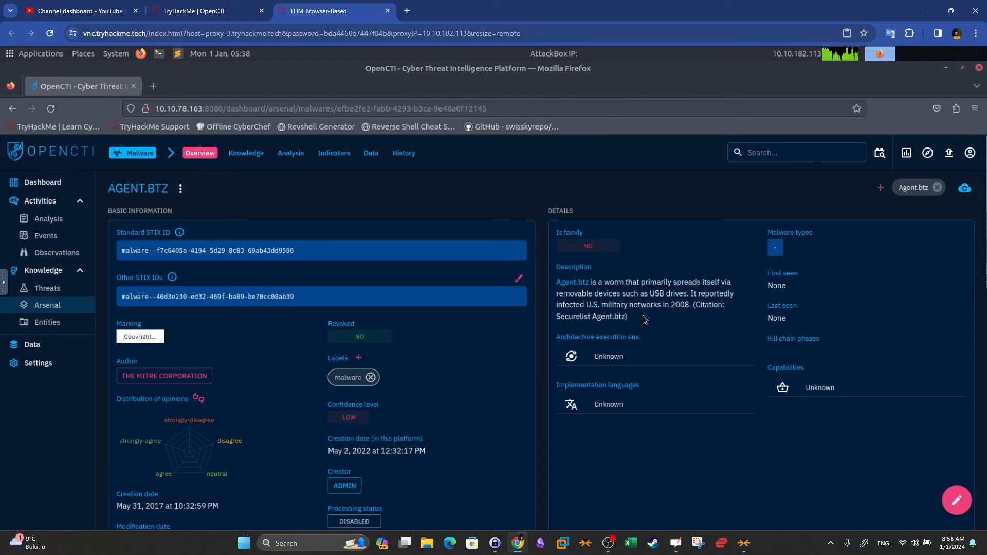
pyautogui.tripleClick(613, 300)
pyautogui.click(615, 291)
pyautogui.moveTo(628, 281); pyautogui.dragTo(678, 298)
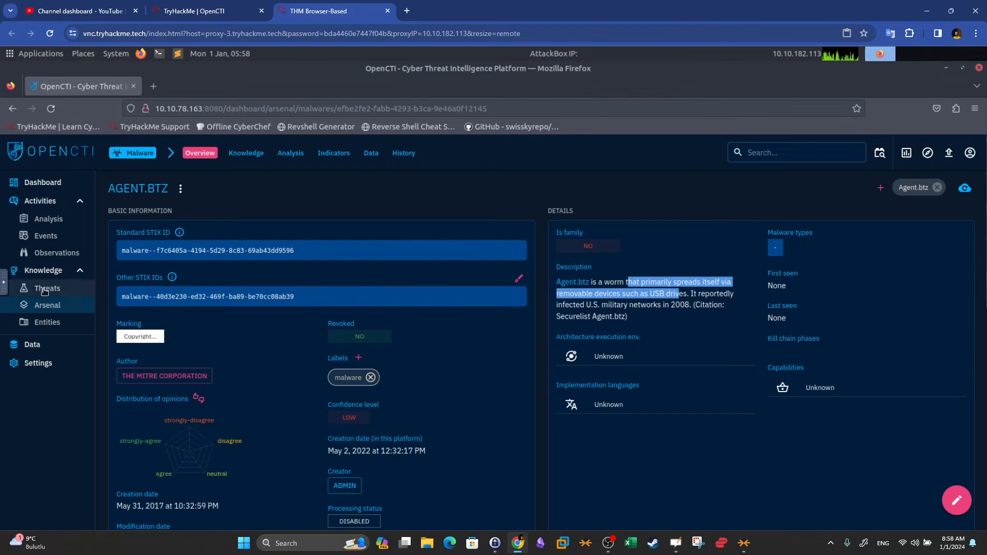
# Open the T0800 Activate Firmware Update Mode attack pattern from Arsenal and read its description.
pyautogui.click(52, 306)
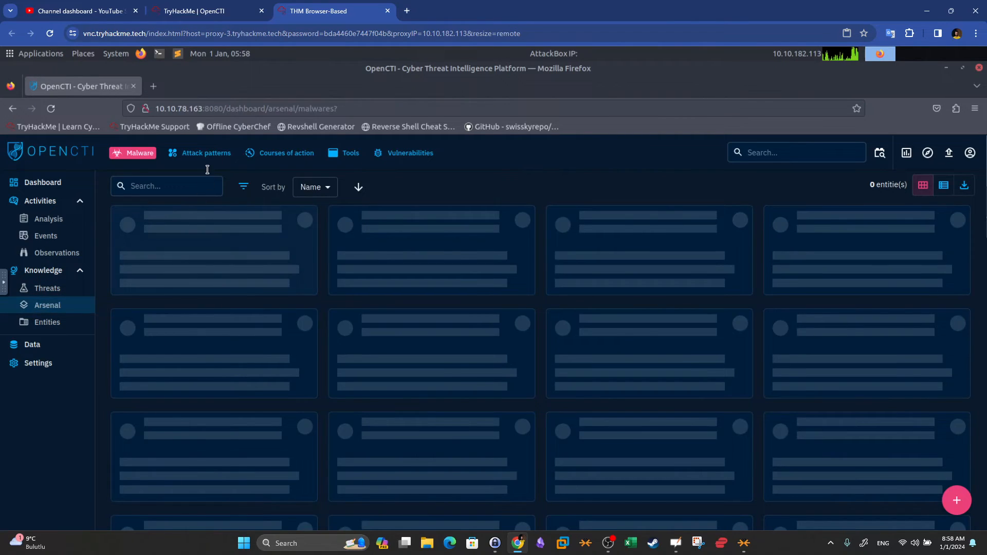
pyautogui.click(209, 155)
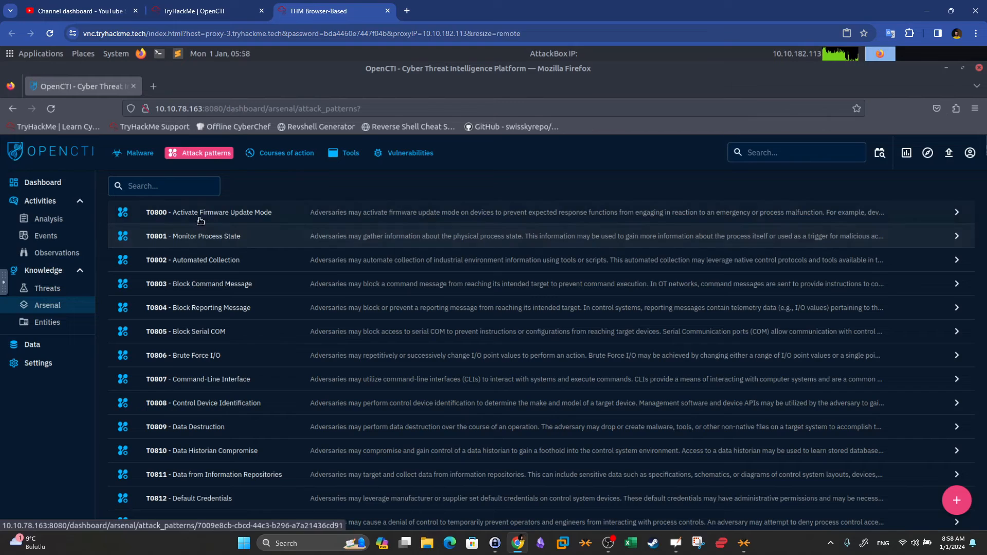
pyautogui.click(246, 219)
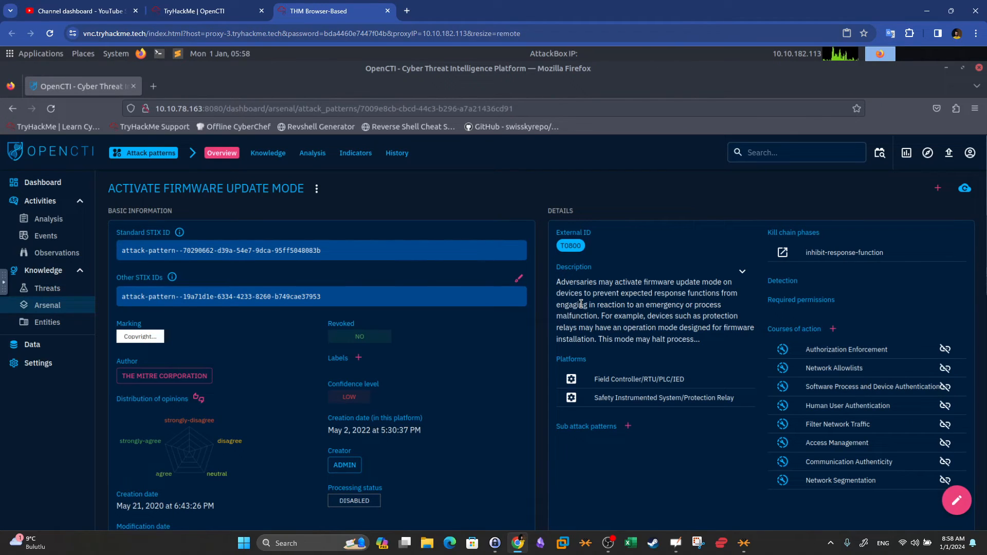
pyautogui.moveTo(560, 286); pyautogui.dragTo(669, 328)
# Return to the Arsenal section and browse the list of mitigations under courses of action.
pyautogui.click(71, 303)
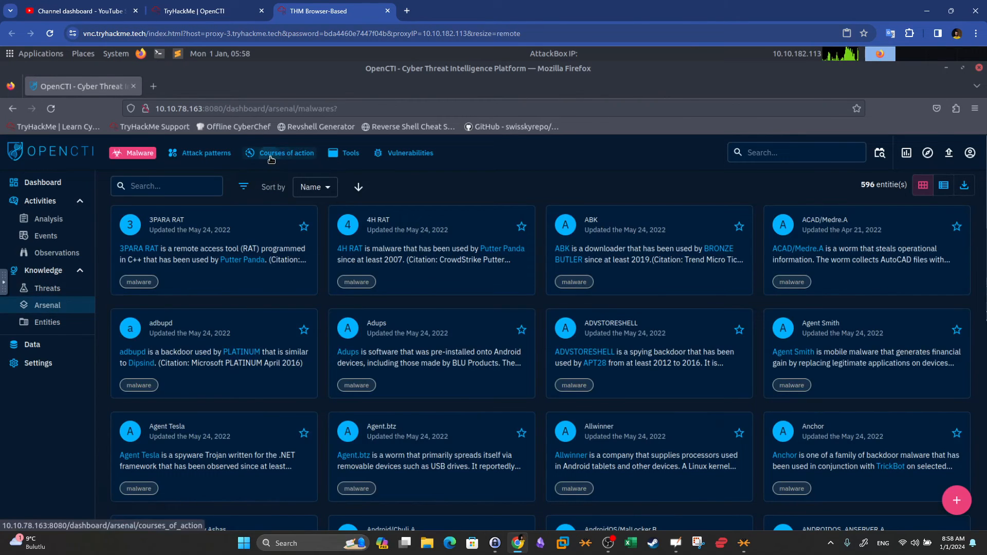
pyautogui.click(271, 154)
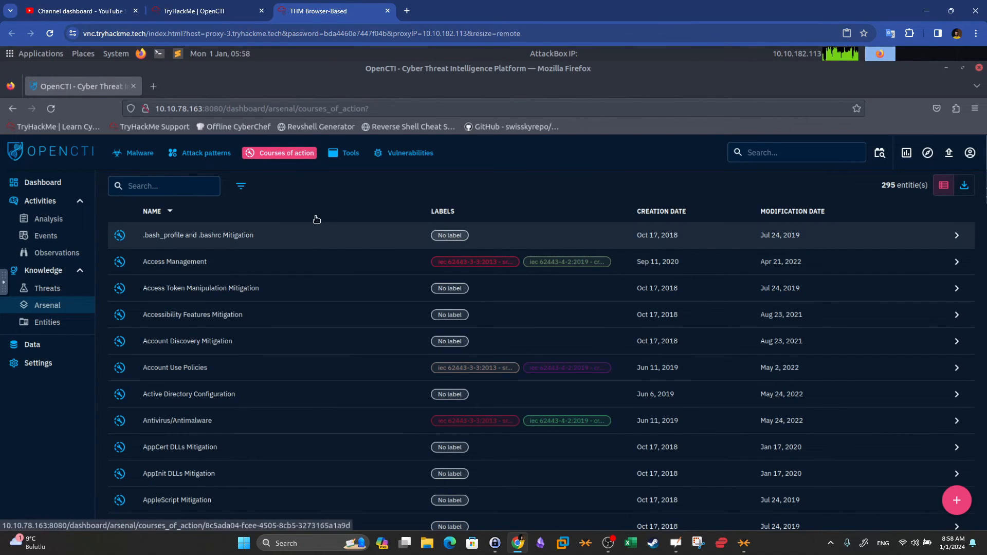
pyautogui.scroll(-7, 331, 260)
pyautogui.scroll(7, 331, 263)
pyautogui.scroll(-3, 327, 284)
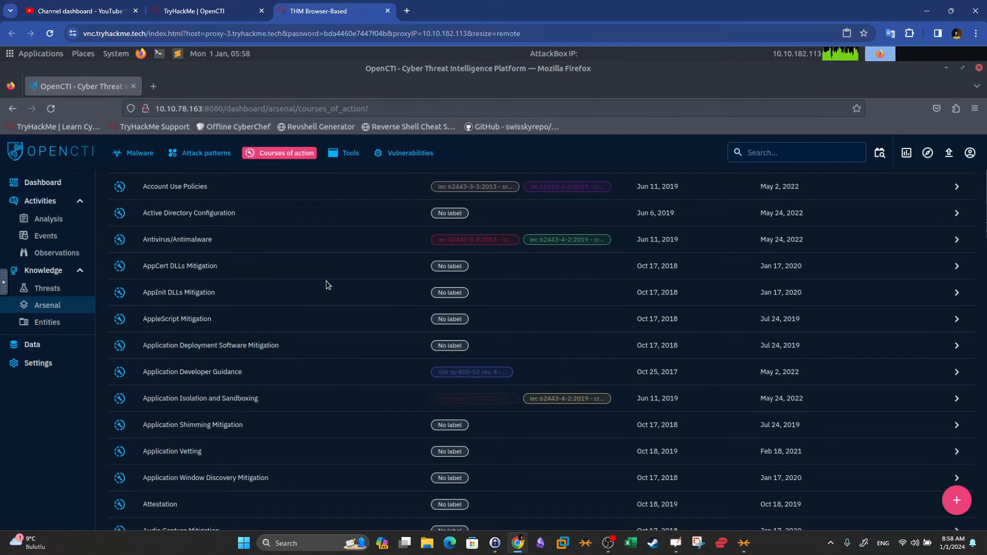
# Leave the courses of action and browse the Arsenal's list of tools.
pyautogui.scroll(4, 327, 284)
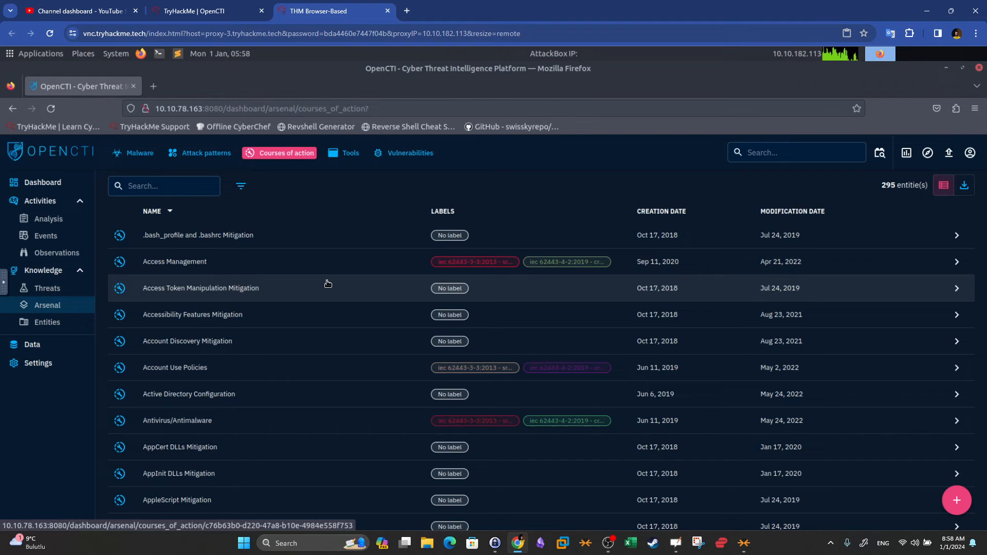
pyautogui.click(346, 155)
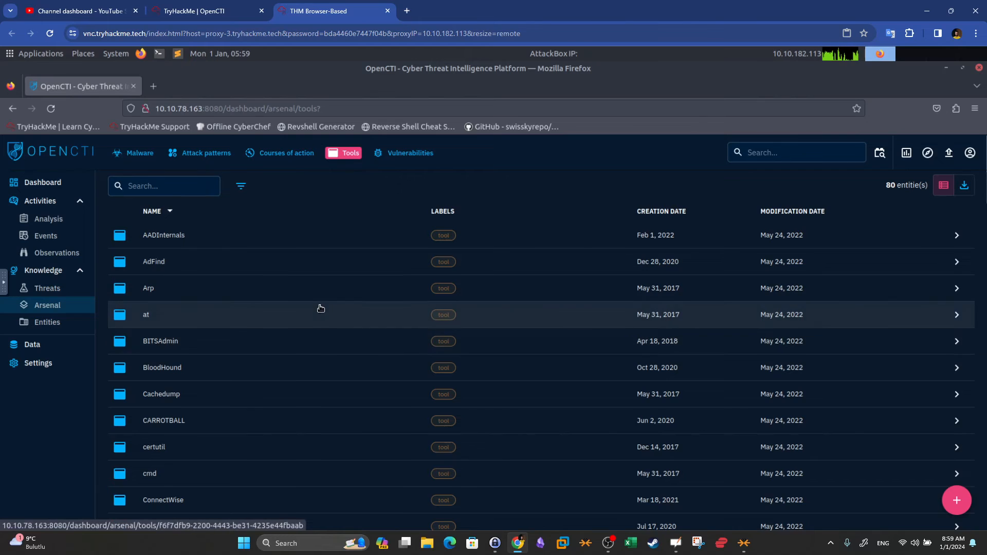
pyautogui.scroll(-5, 320, 308)
pyautogui.scroll(5, 324, 306)
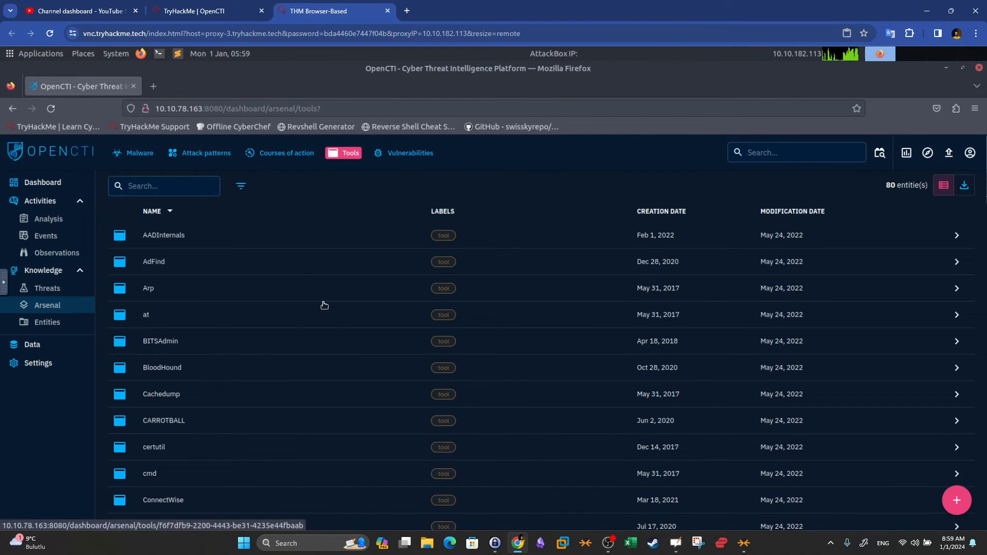
pyautogui.scroll(-2, 323, 305)
pyautogui.scroll(1, 324, 306)
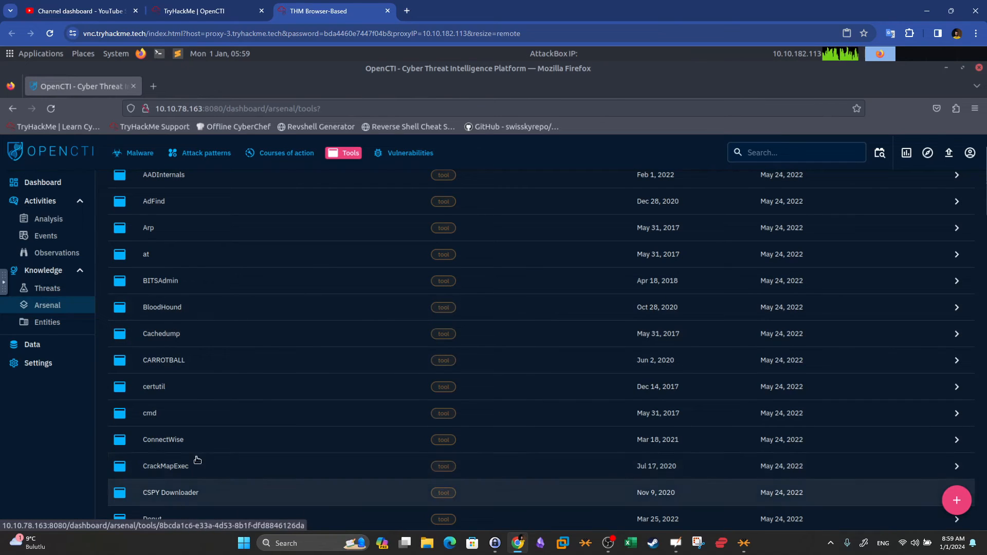
pyautogui.scroll(2, 281, 303)
pyautogui.scroll(-1, 282, 304)
pyautogui.scroll(1, 282, 305)
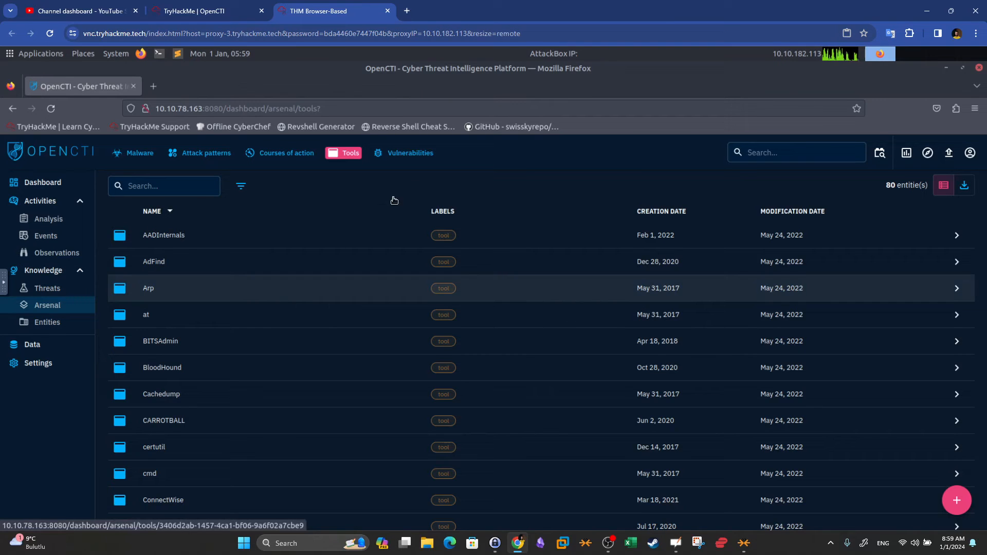
# Glance at the Arsenal's vulnerabilities list, return to its malware list and skim the entries.
pyautogui.click(426, 158)
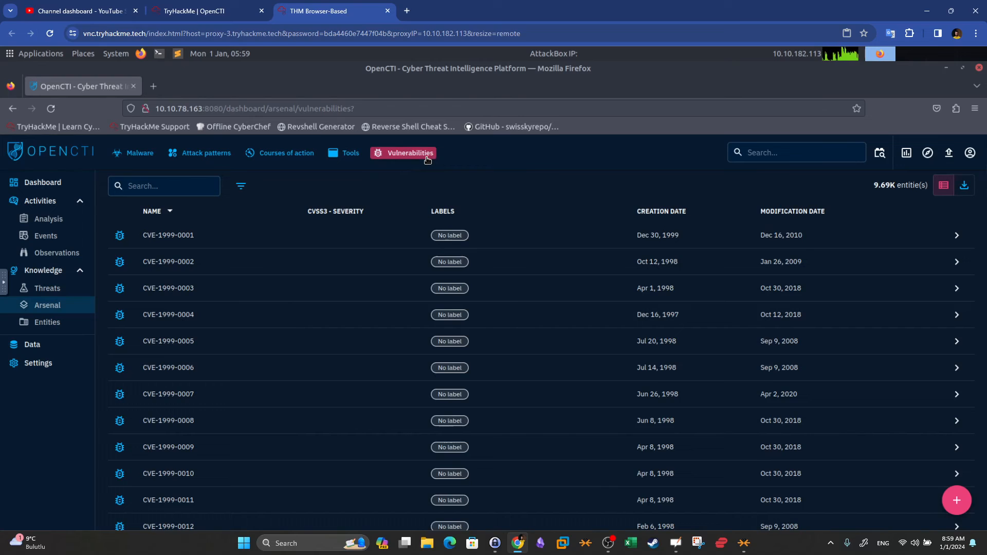
pyautogui.click(134, 153)
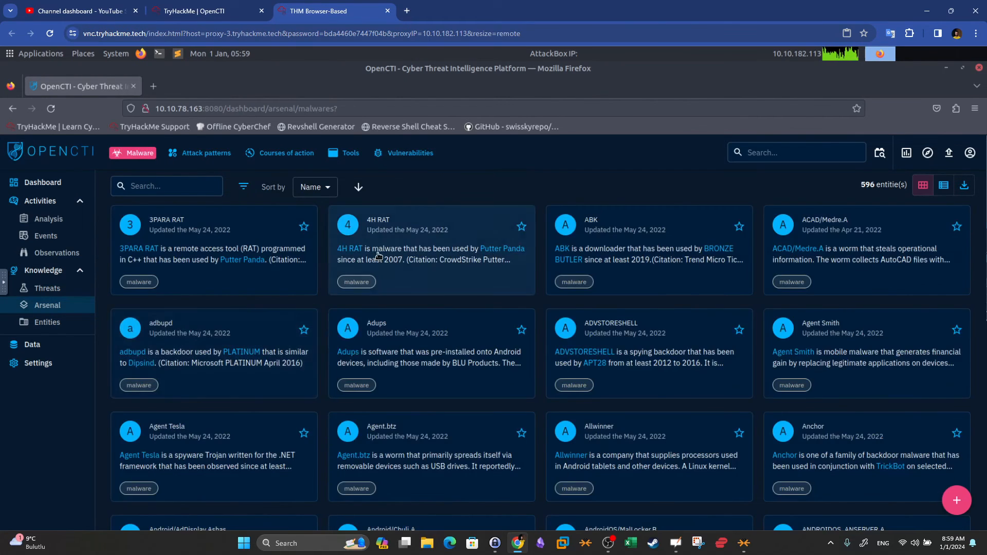
pyautogui.scroll(-2, 379, 256)
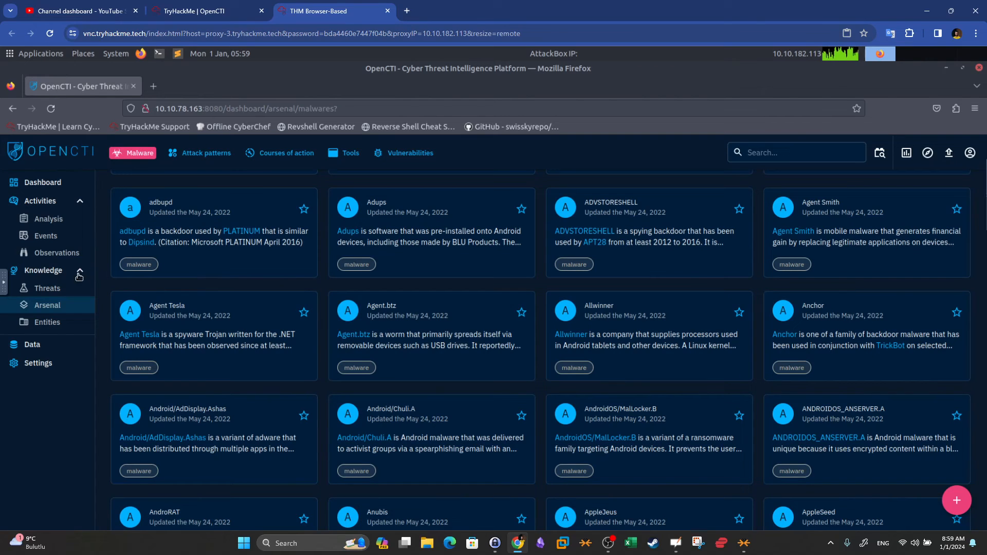
pyautogui.click(84, 273)
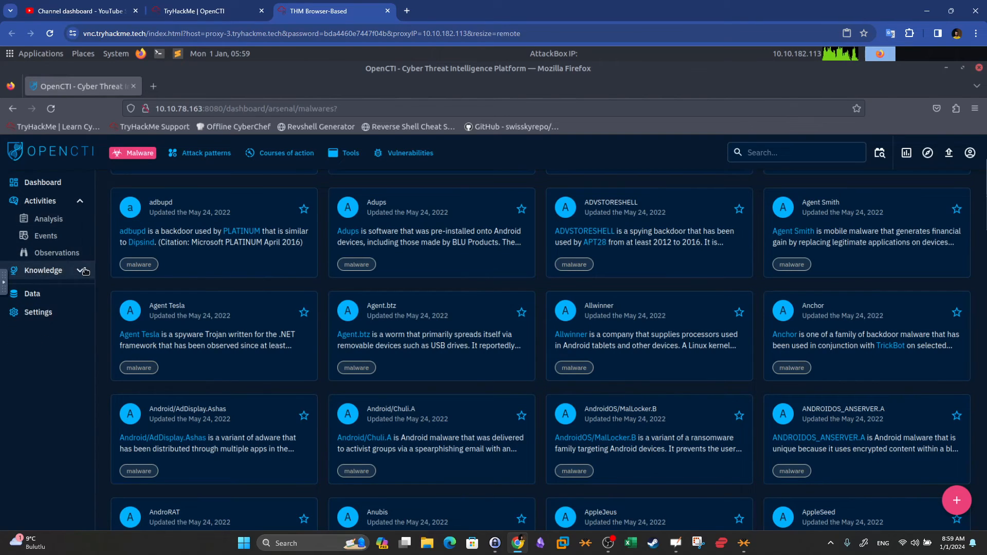
pyautogui.click(84, 273)
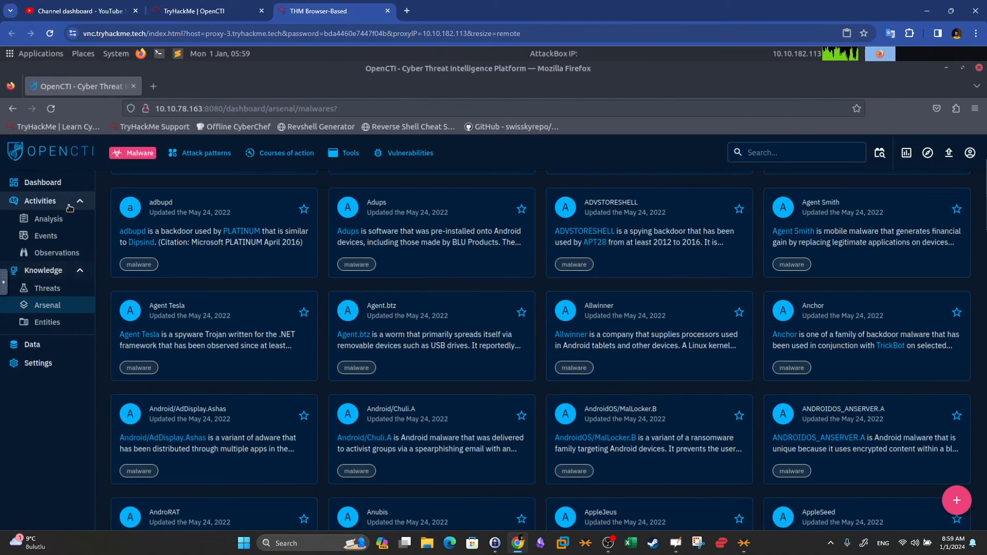
# Switch to the TryHackMe room and read the Task 6 investigative scenario about the CaddyWiper malware and the APT37 group.
pyautogui.click(222, 7)
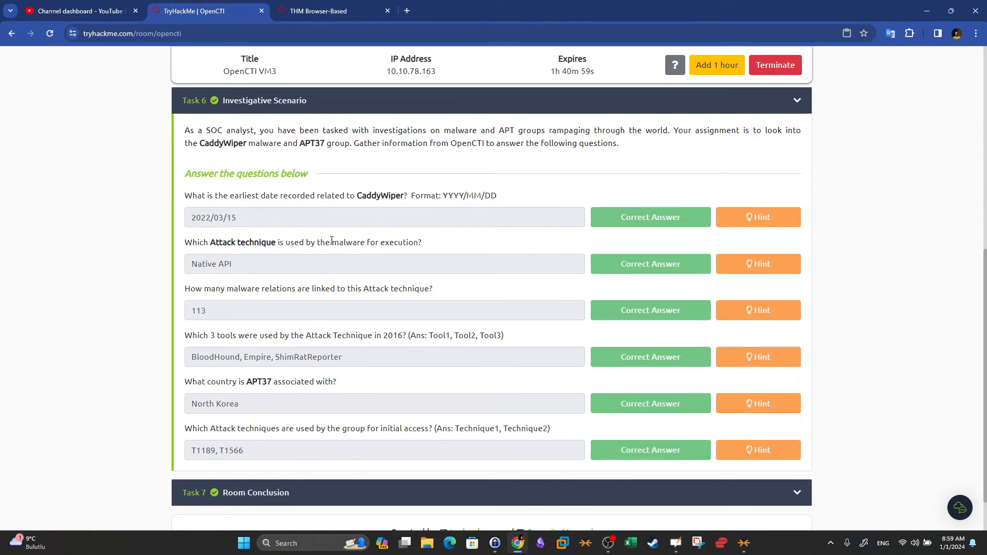
pyautogui.moveTo(185, 133); pyautogui.dragTo(695, 172)
pyautogui.click(710, 149)
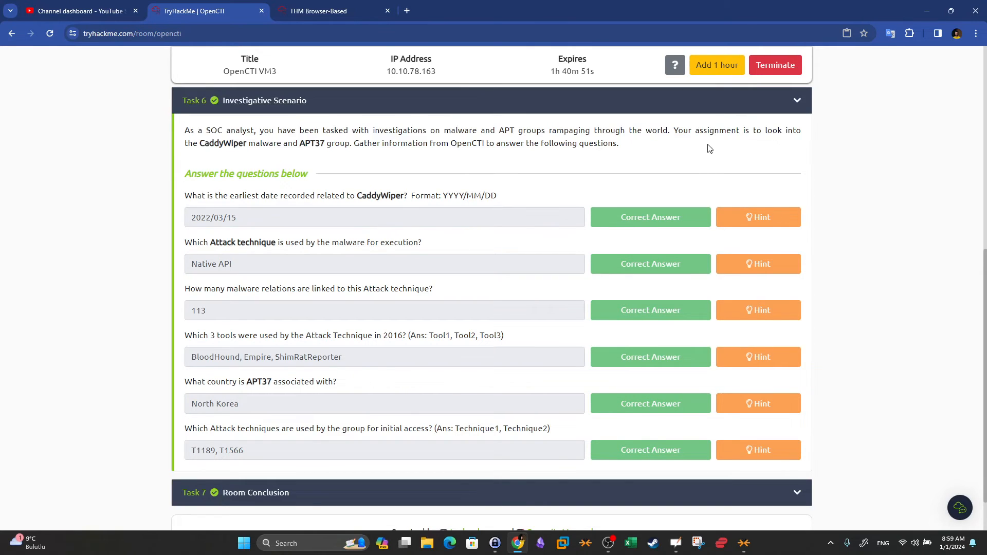
pyautogui.moveTo(798, 132); pyautogui.dragTo(706, 148)
pyautogui.click(235, 157)
pyautogui.moveTo(248, 146); pyautogui.dragTo(209, 144)
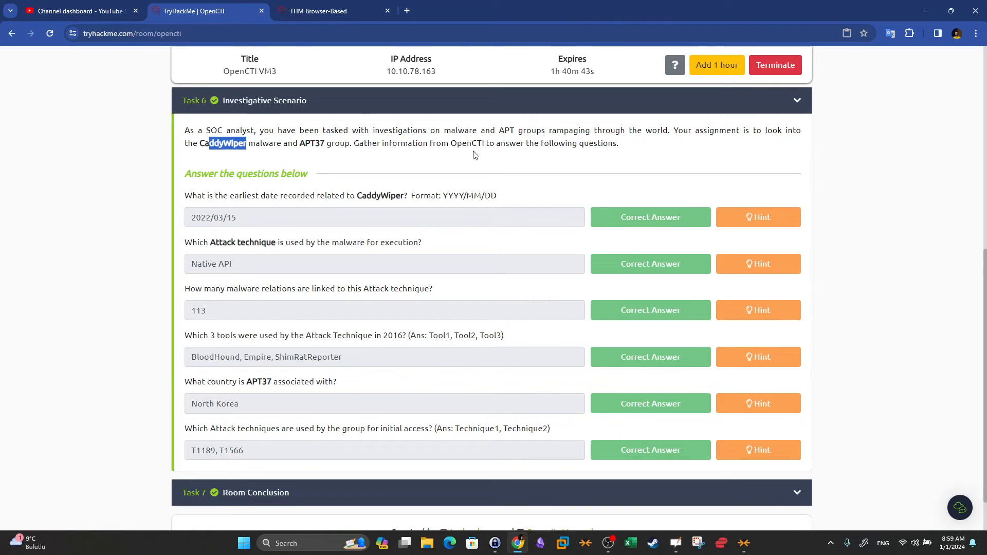
# Copy the name CaddyWiper from the task, search the OpenCTI Arsenal's malware for it and open its entry.
pyautogui.moveTo(240, 166); pyautogui.dragTo(247, 143)
pyautogui.rightClick(242, 144)
pyautogui.click(253, 151)
pyautogui.click(342, 11)
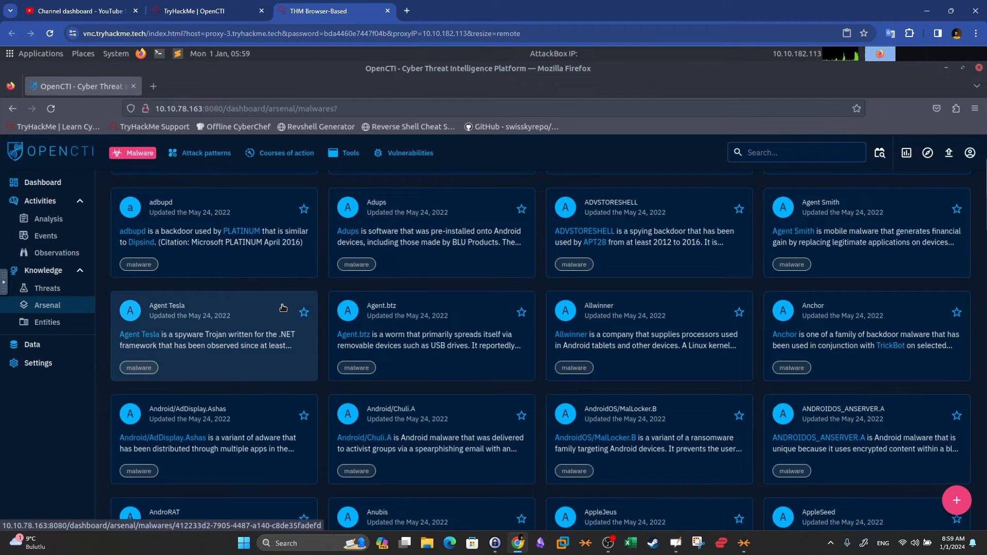
pyautogui.click(72, 306)
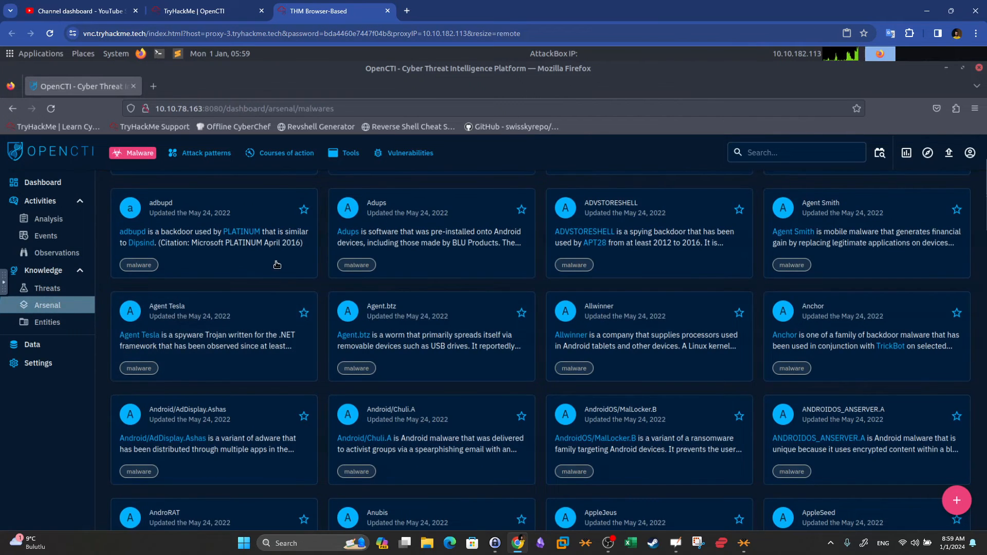
pyautogui.click(181, 186)
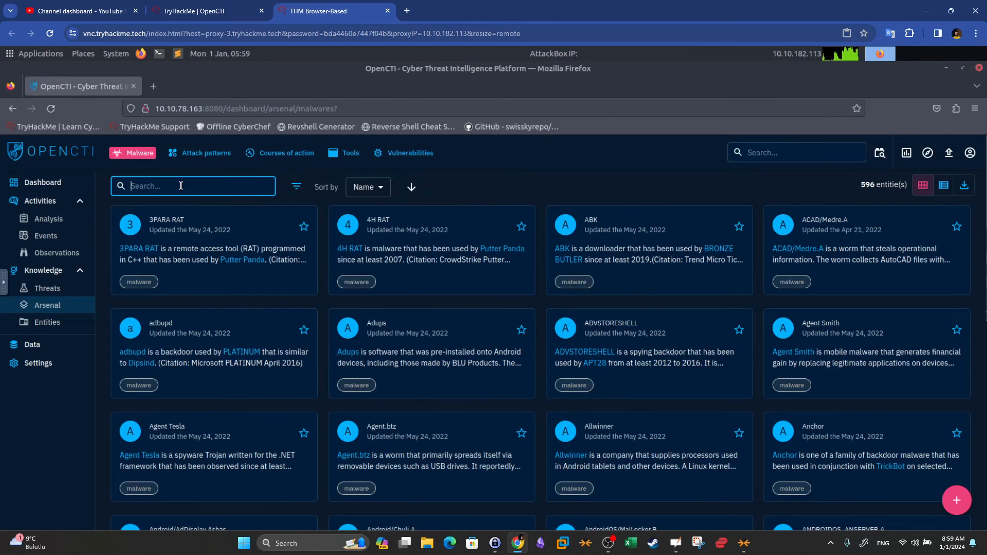
pyautogui.hotkey('ctrl', 'v')
pyautogui.press('Return')
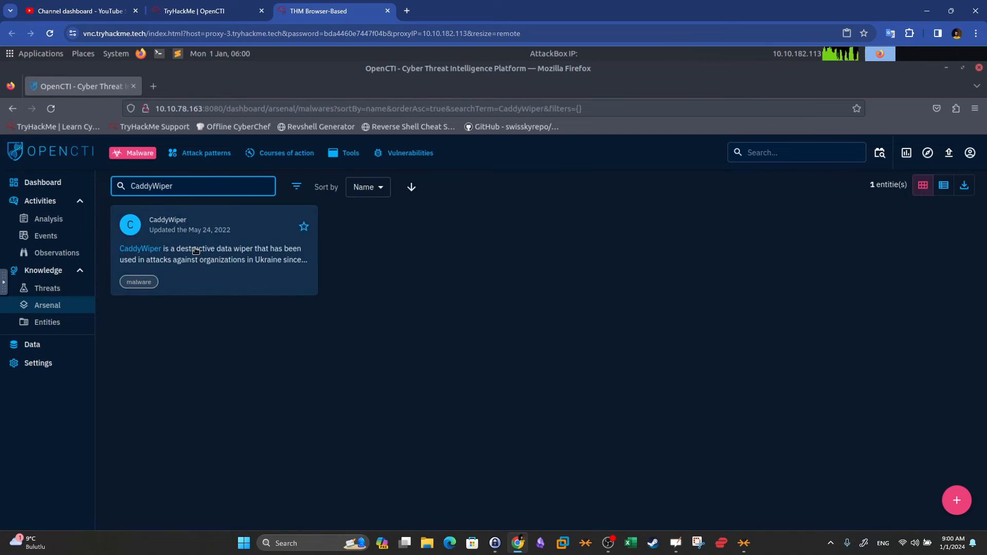
pyautogui.click(197, 251)
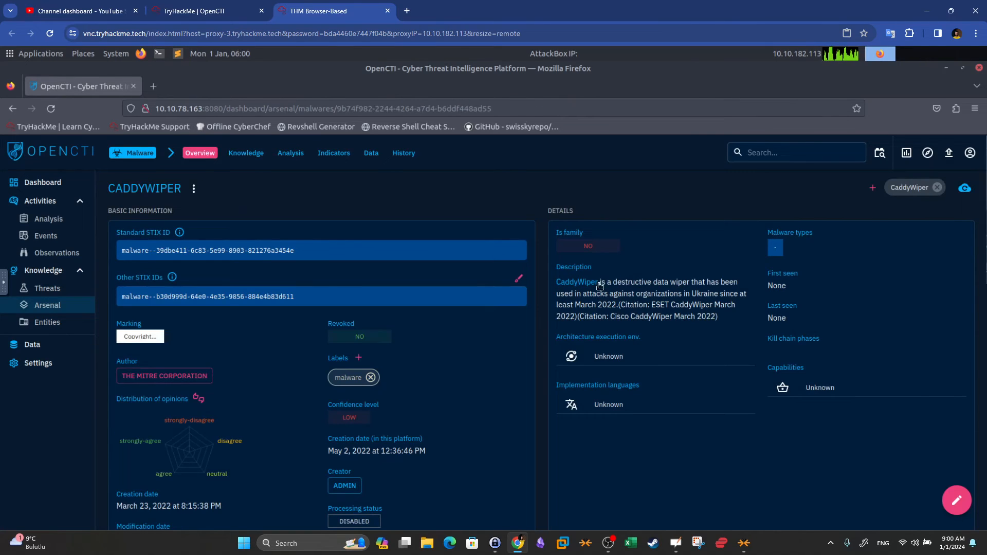
# Read CaddyWiper's description and its creation date in the platform, checking them against the room's question about the earliest recorded date.
pyautogui.moveTo(606, 283); pyautogui.dragTo(734, 280)
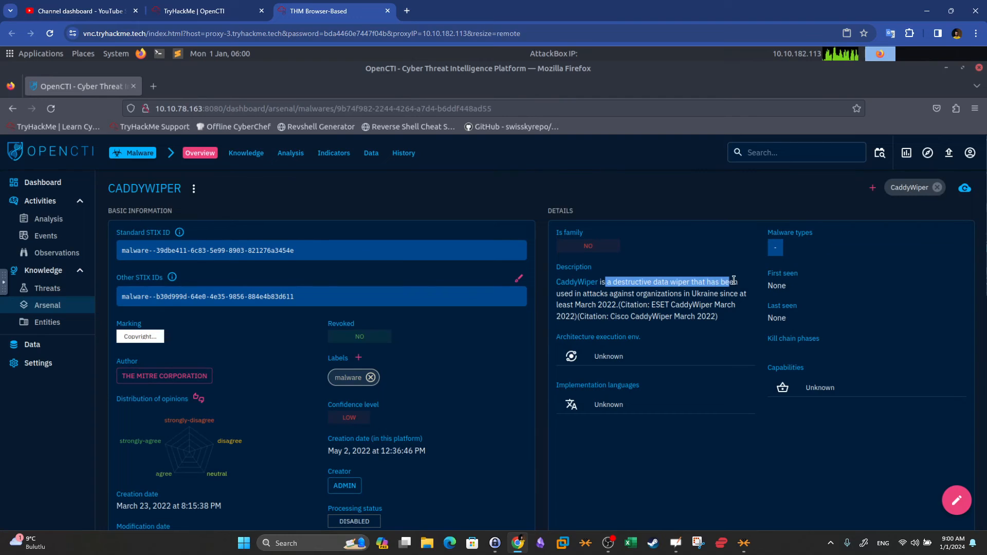
pyautogui.moveTo(564, 294); pyautogui.dragTo(744, 296)
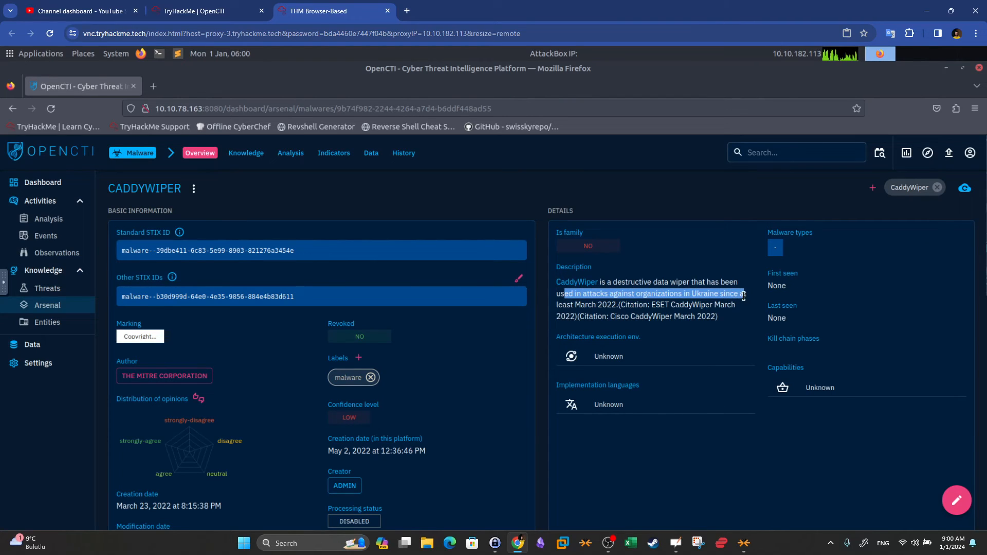
pyautogui.moveTo(558, 305); pyautogui.dragTo(613, 304)
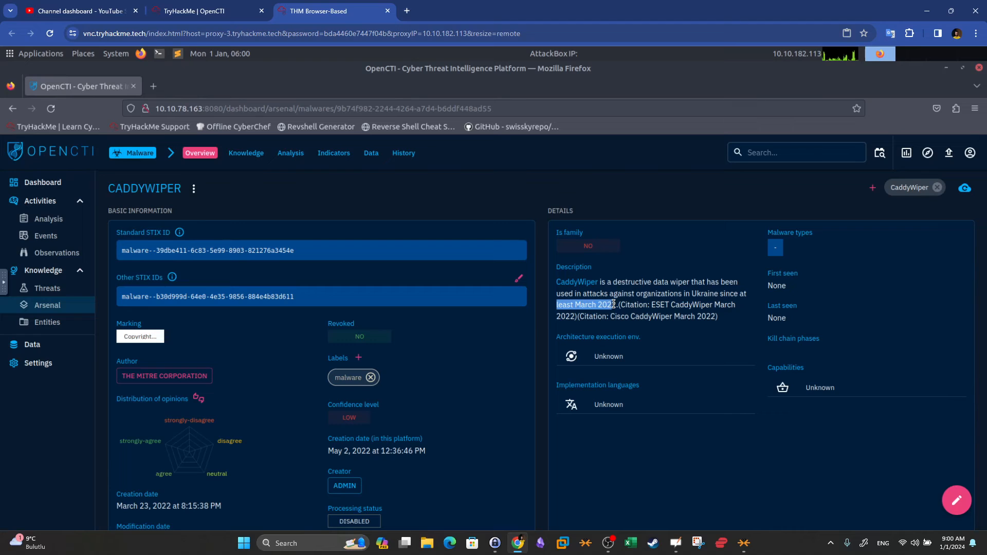
pyautogui.click(209, 10)
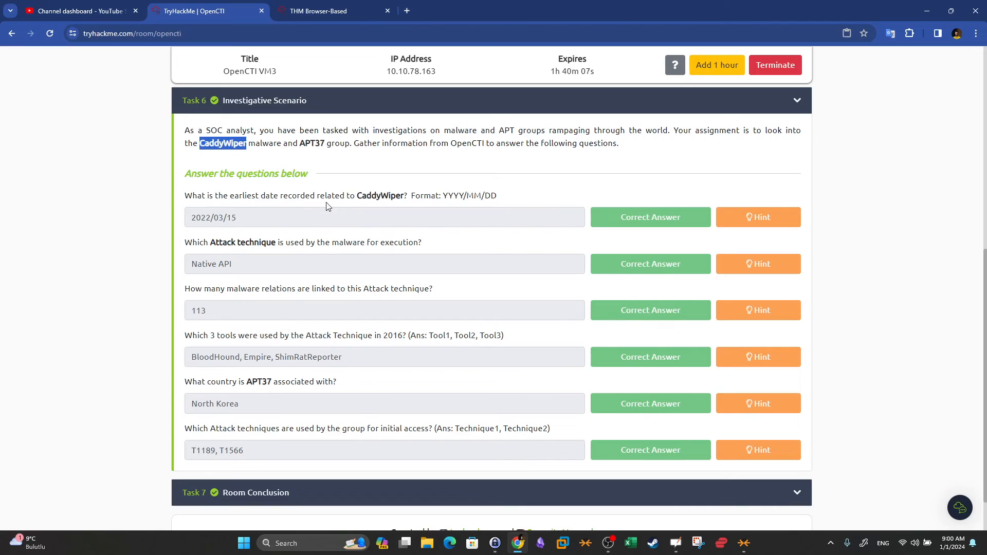
pyautogui.click(336, 5)
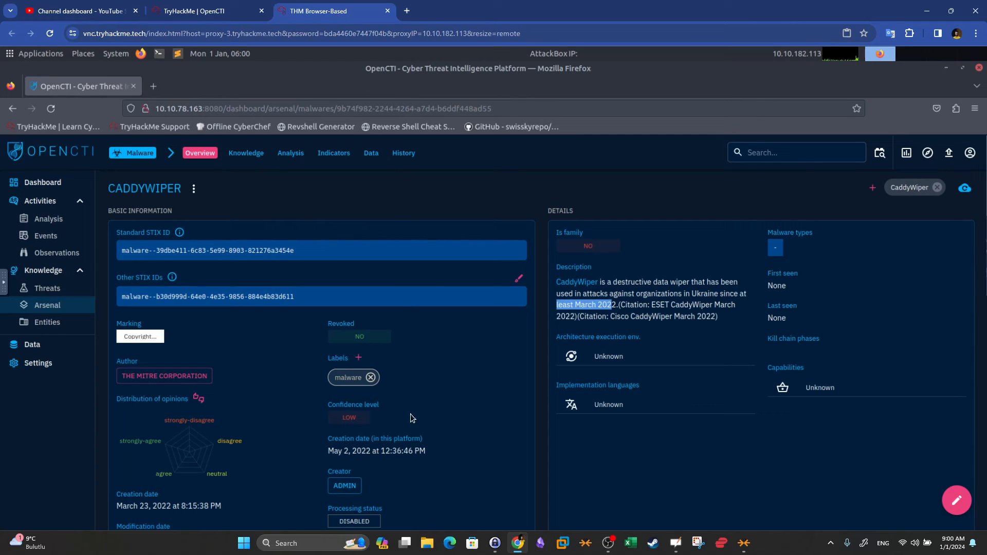
pyautogui.moveTo(438, 451); pyautogui.dragTo(320, 450)
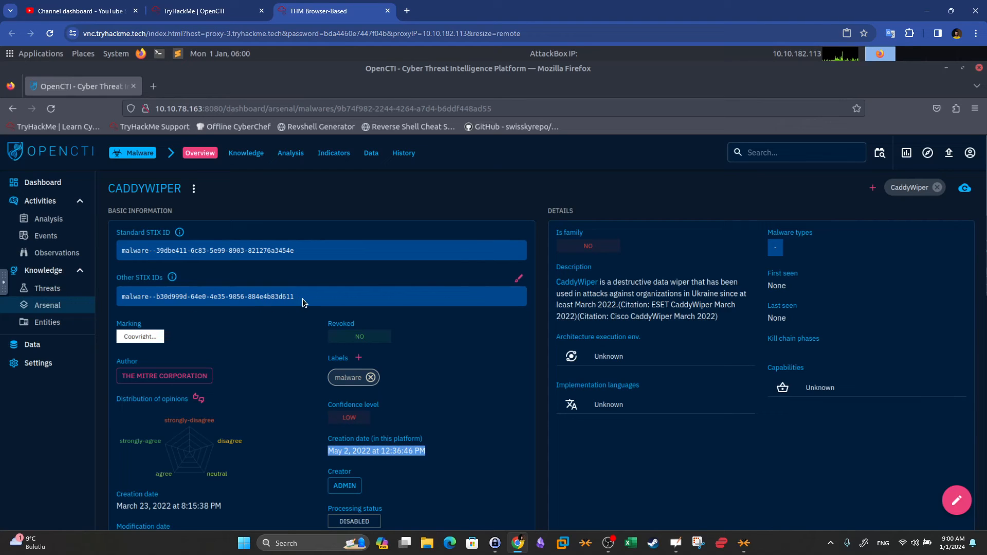
# Examine CaddyWiper's knowledge timeline down to its oldest entry and list its analysis reports to find the earliest recorded date.
pyautogui.click(241, 153)
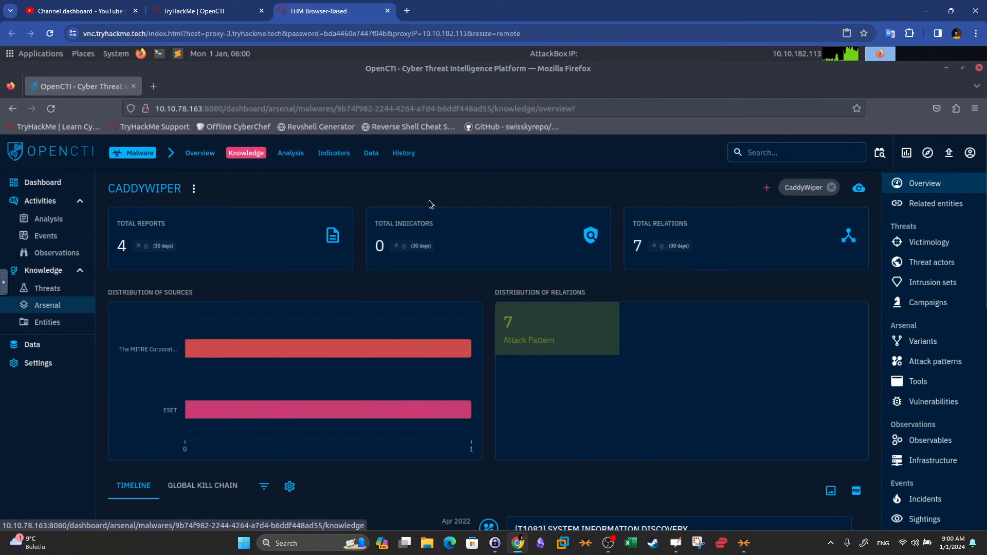
pyautogui.scroll(-3, 469, 229)
pyautogui.scroll(-1, 468, 229)
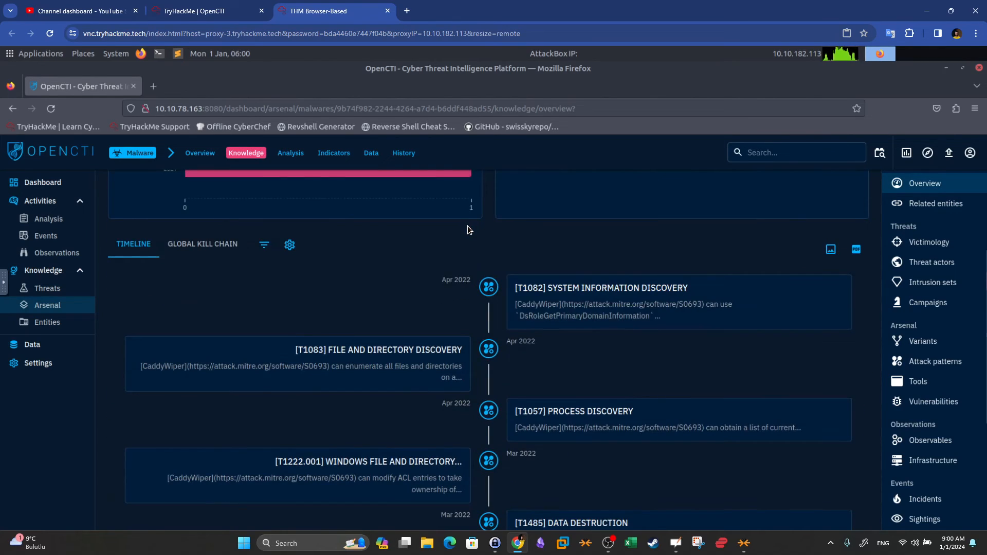
pyautogui.scroll(-4, 466, 225)
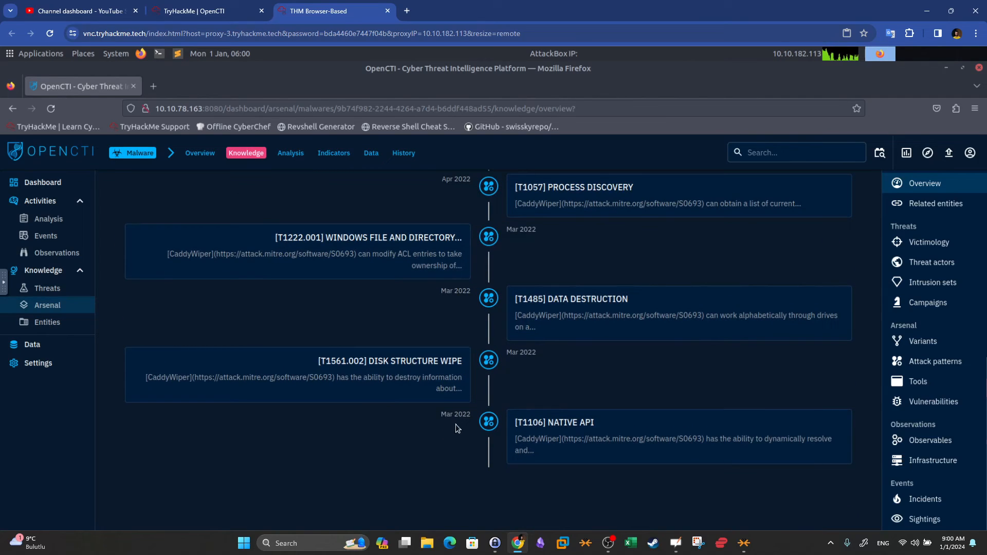
pyautogui.moveTo(470, 415); pyautogui.dragTo(440, 419)
pyautogui.moveTo(595, 423); pyautogui.dragTo(558, 426)
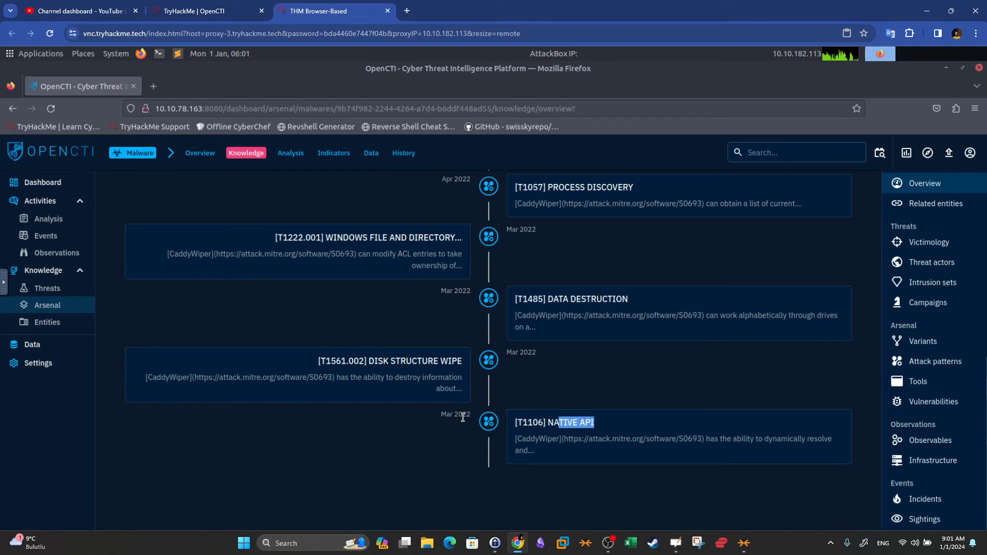
pyautogui.moveTo(441, 414); pyautogui.dragTo(469, 414)
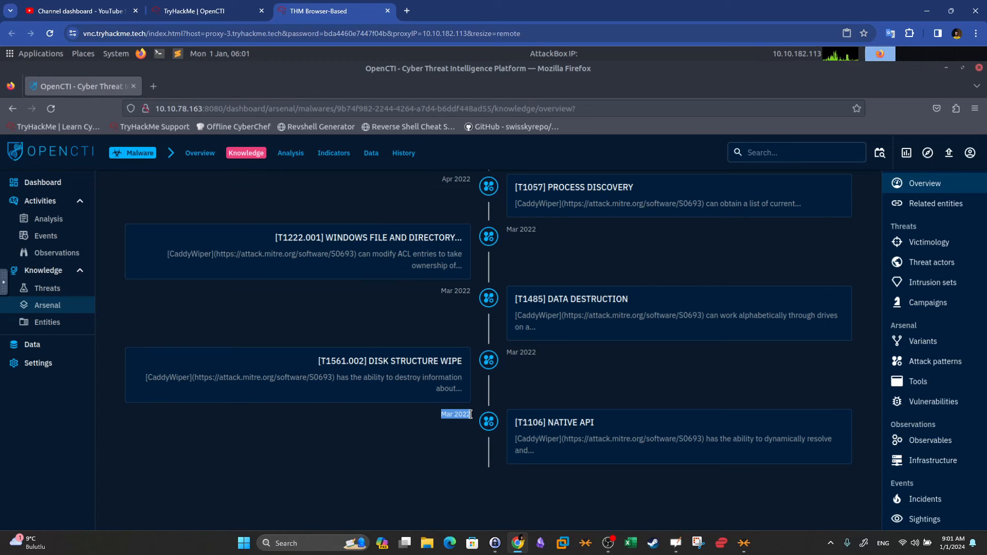
pyautogui.click(469, 409)
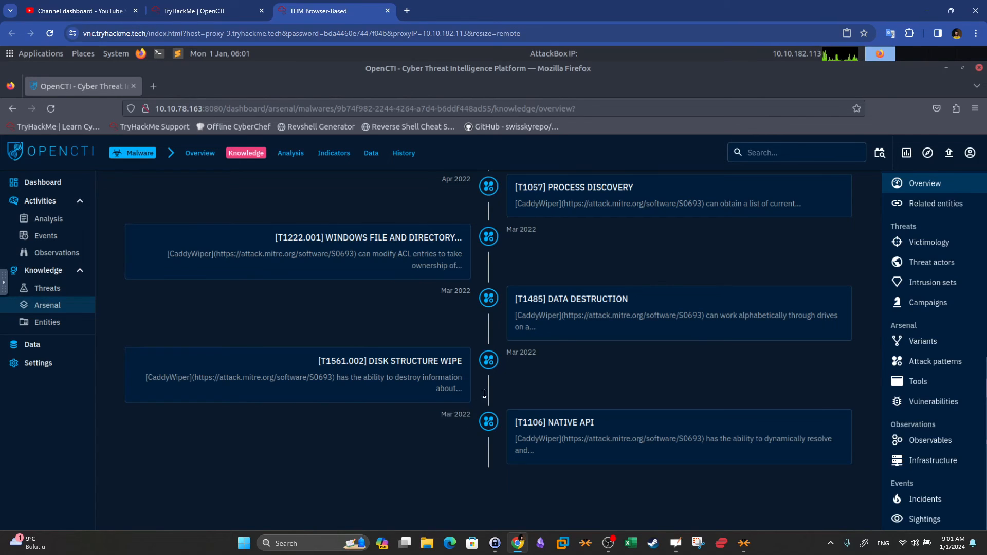
pyautogui.scroll(7, 543, 271)
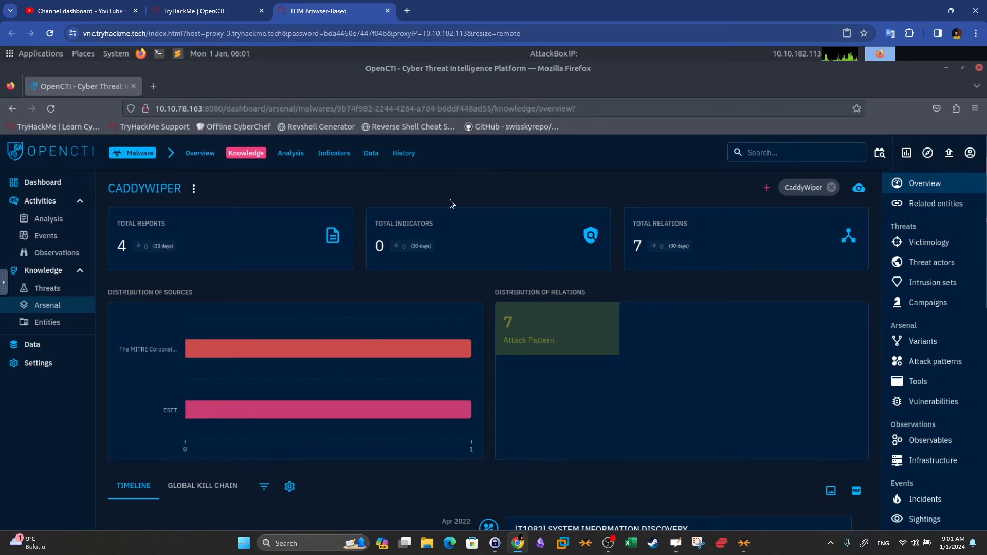
pyautogui.click(279, 154)
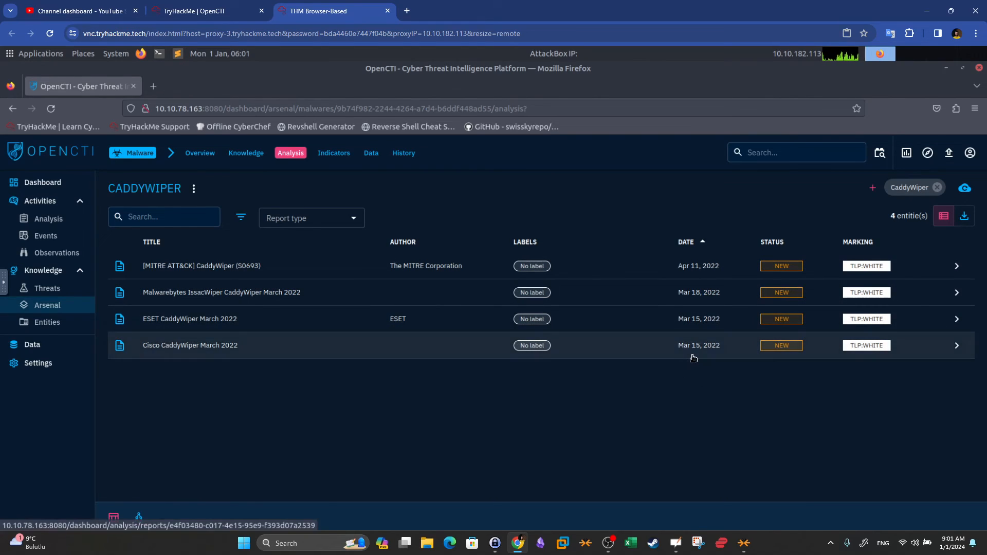
# Read the room's question on CaddyWiper's execution technique, then find Native API under execution in its attack patterns and open it.
pyautogui.click(206, 11)
pyautogui.moveTo(236, 222); pyautogui.dragTo(423, 244)
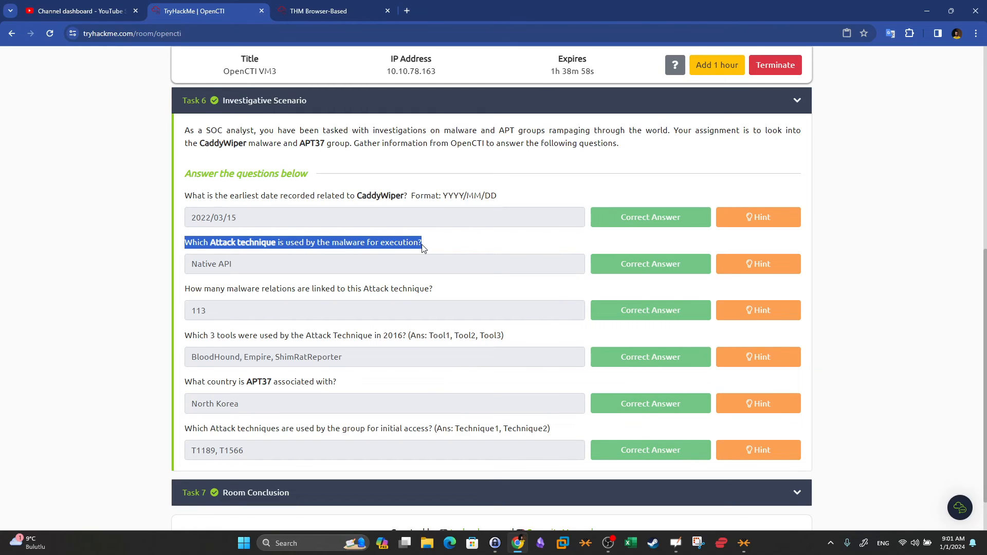
pyautogui.click(341, 7)
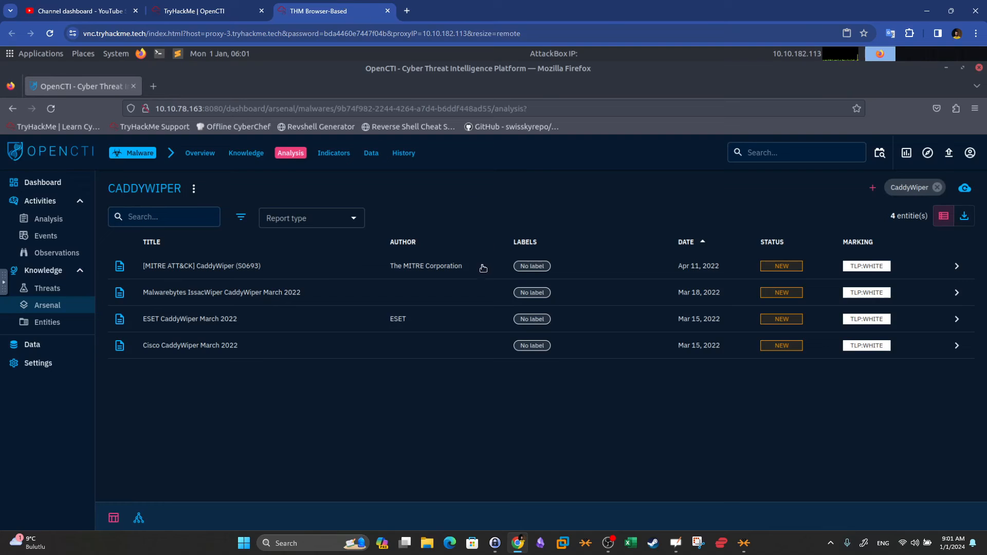
pyautogui.click(251, 153)
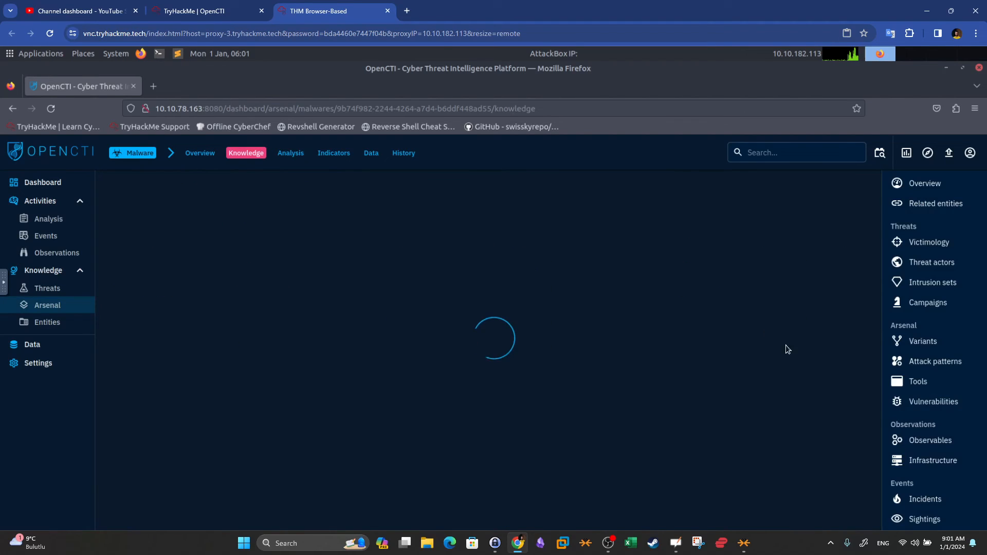
pyautogui.click(921, 365)
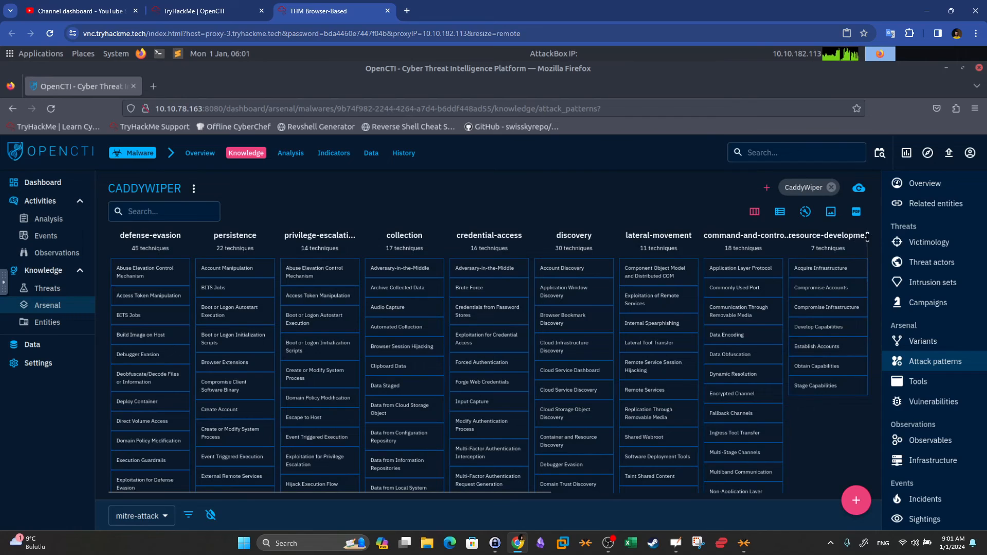
pyautogui.hscroll(6, 868, 236)
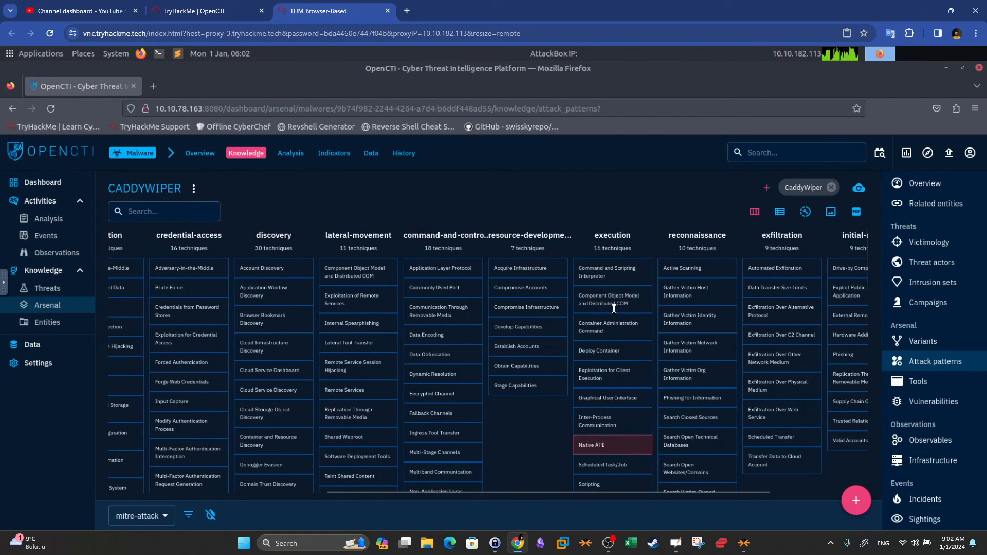
pyautogui.scroll(-3, 614, 312)
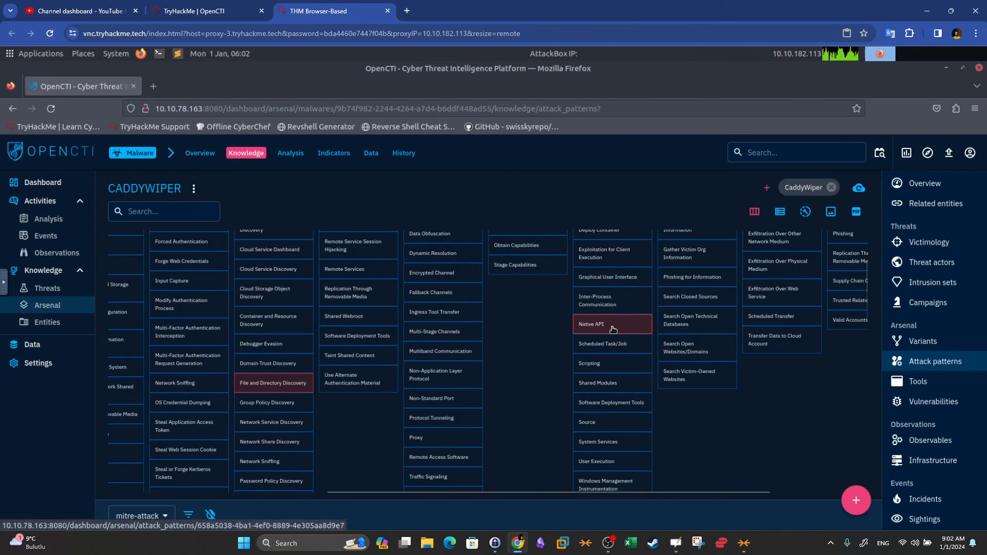
pyautogui.click(613, 330)
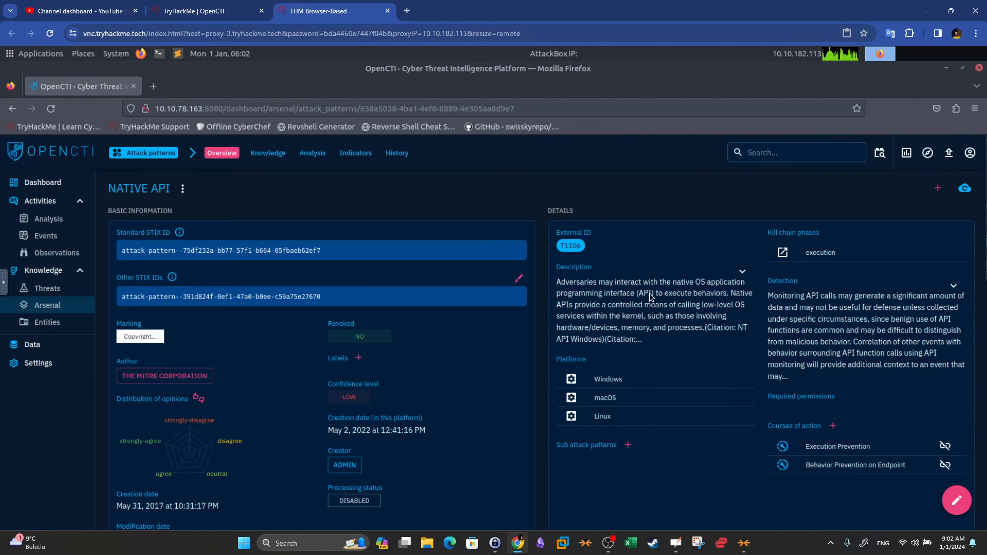
# Check the technique against the room's answer, read the question on linked malware relations, and look over Native API's overview.
pyautogui.click(205, 10)
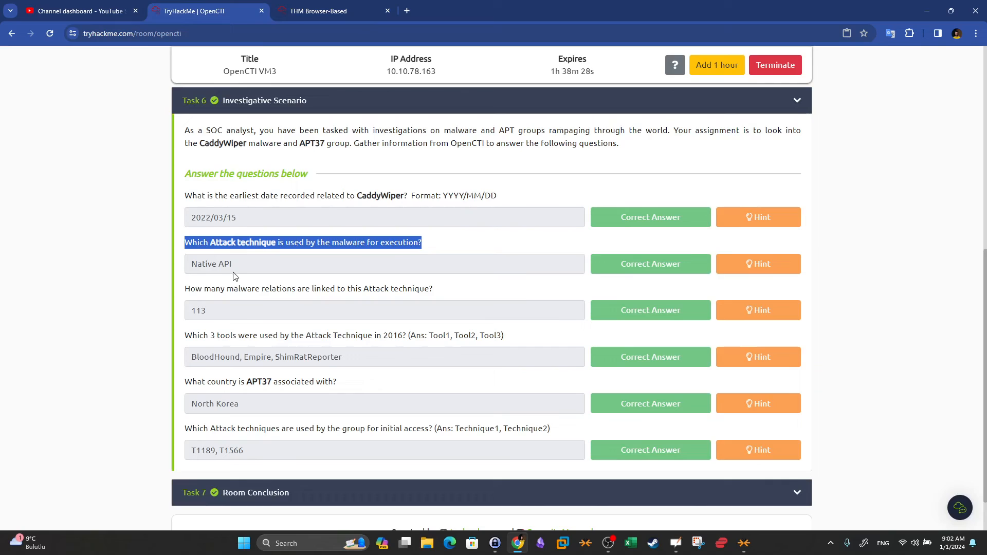
pyautogui.moveTo(198, 263); pyautogui.dragTo(266, 288)
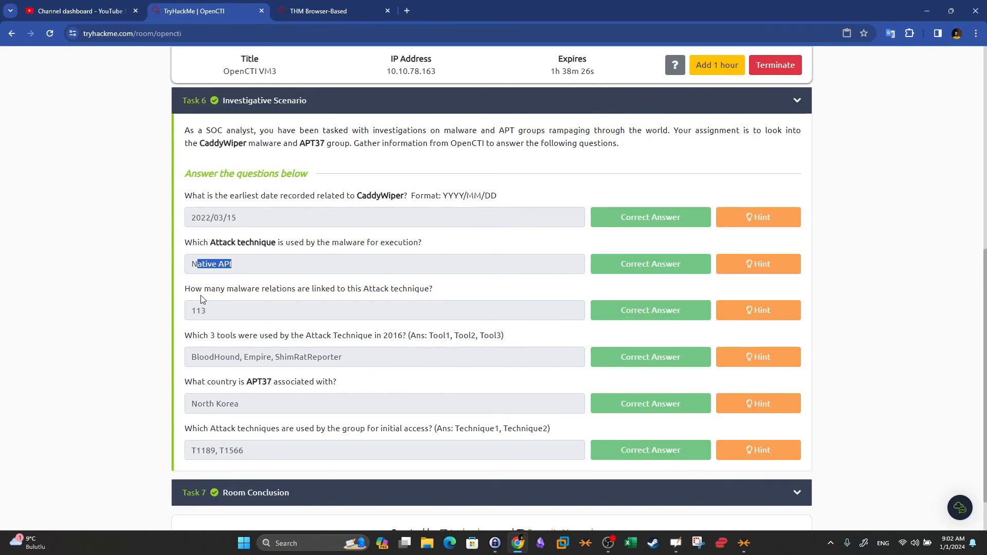
pyautogui.moveTo(204, 289); pyautogui.dragTo(363, 289)
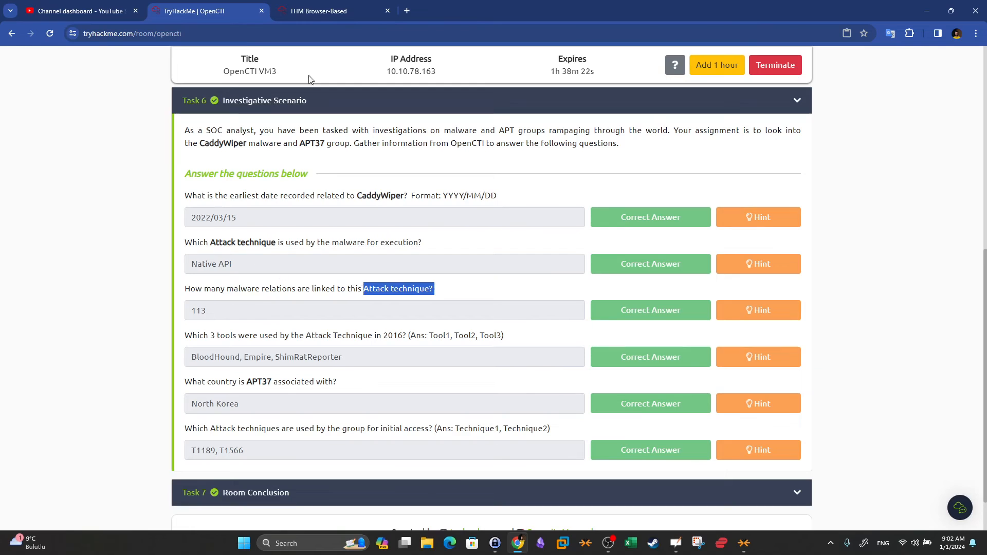
pyautogui.click(337, 11)
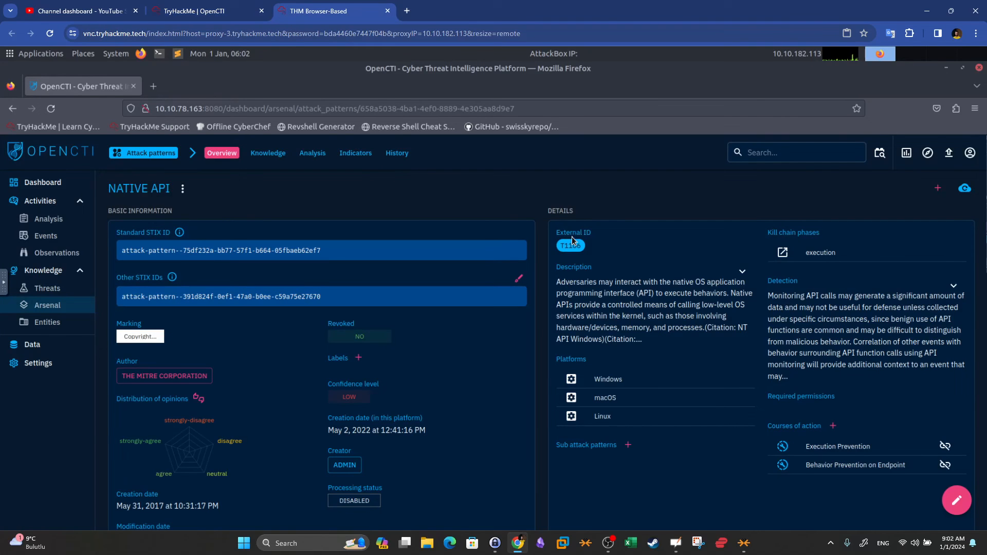
pyautogui.scroll(-10, 580, 223)
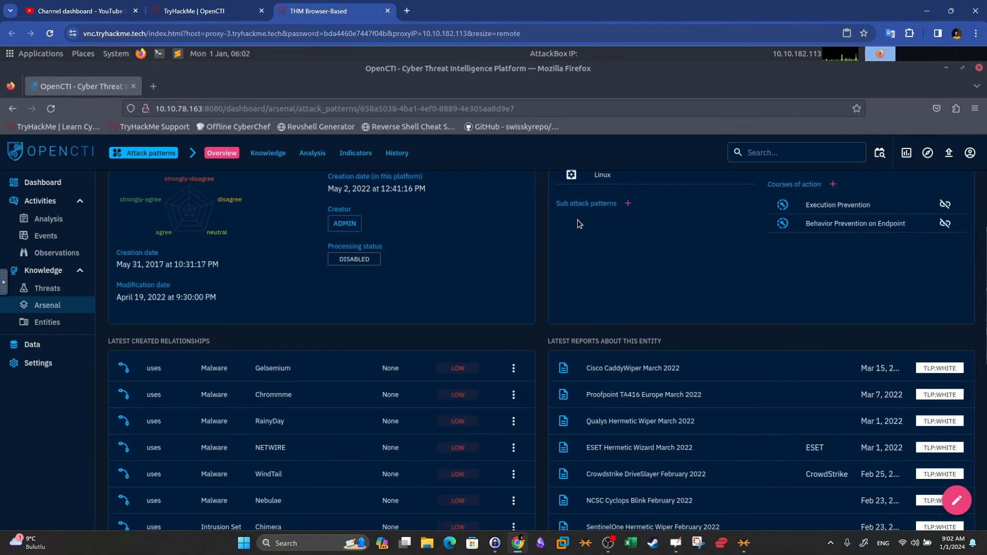
pyautogui.scroll(2, 580, 223)
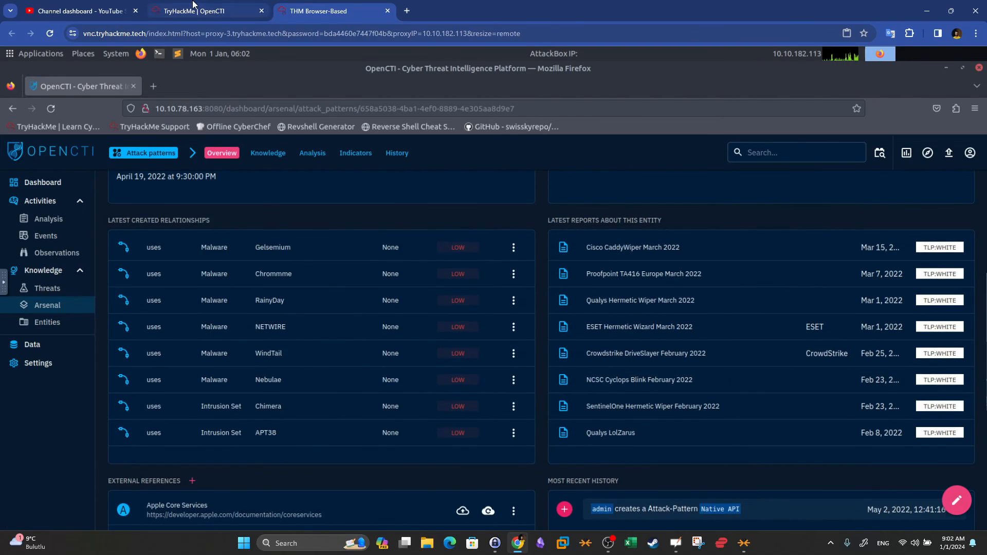
# Examine Native API's latest created relationships and open its knowledge overview to find the number of malware relations.
pyautogui.click(206, 10)
pyautogui.click(237, 289)
pyautogui.click(308, 10)
pyautogui.moveTo(103, 225); pyautogui.dragTo(246, 227)
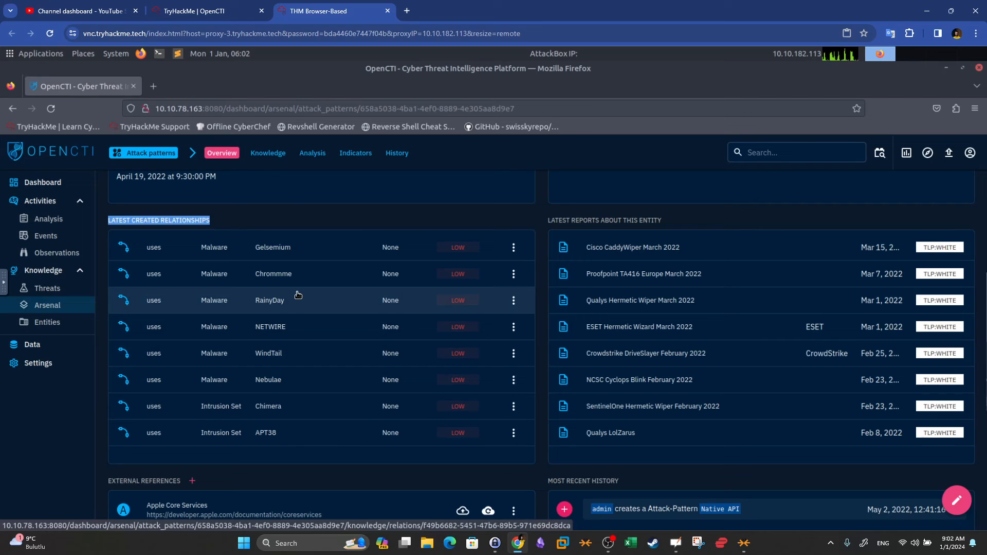
pyautogui.scroll(-5, 298, 295)
pyautogui.scroll(12, 298, 295)
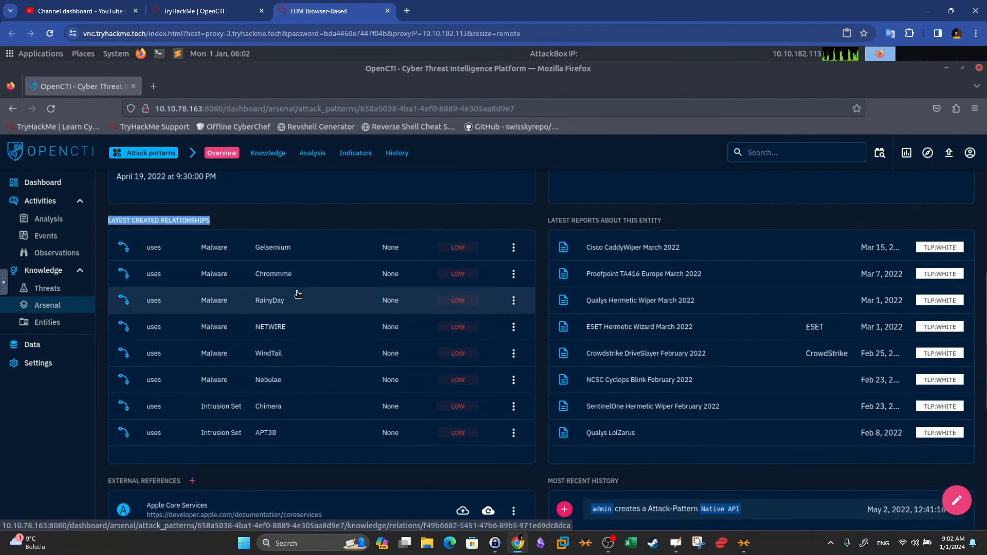
pyautogui.click(264, 153)
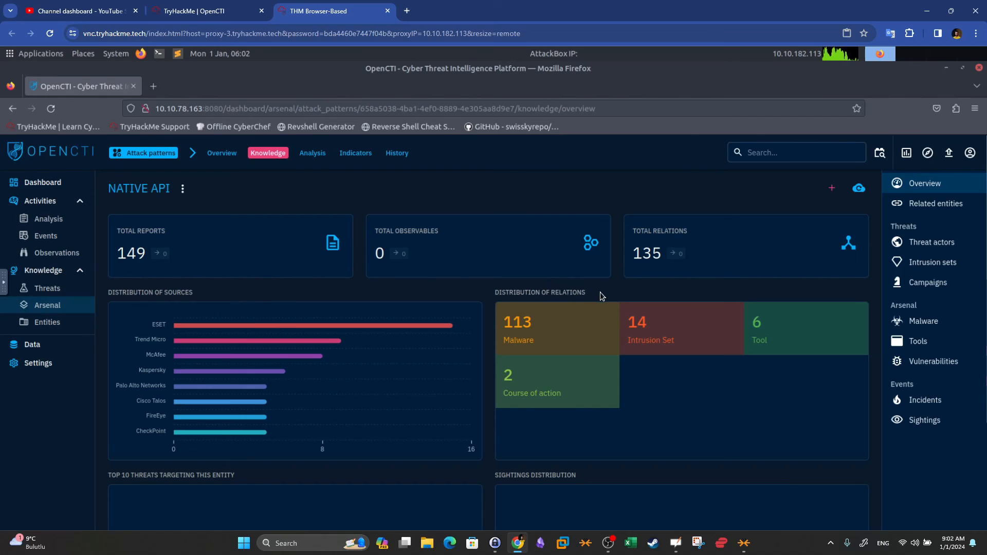
pyautogui.doubleClick(522, 323)
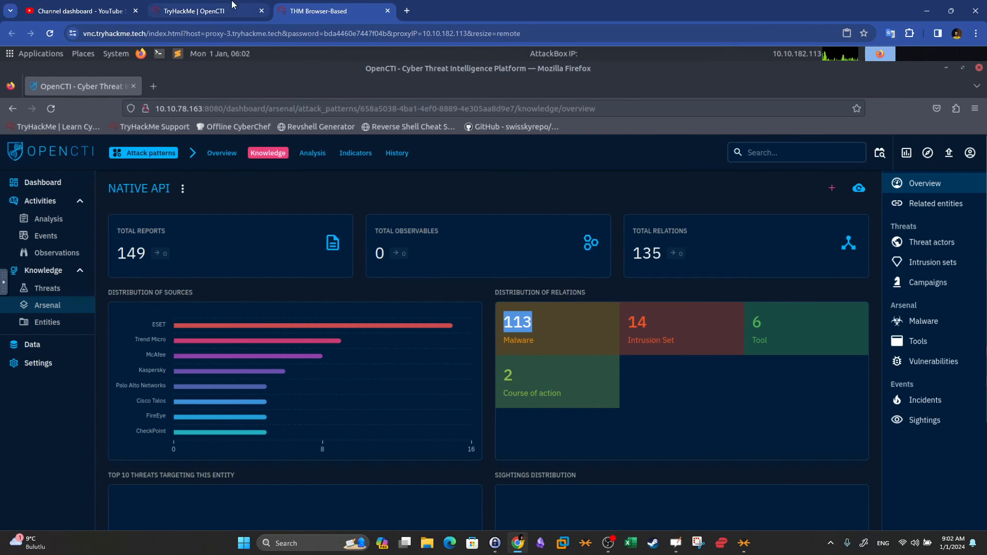
# Read the room's question on the three tools used in 2016 and list the tools in Native API's knowledge with their dates.
pyautogui.click(194, 11)
pyautogui.moveTo(230, 311); pyautogui.dragTo(393, 339)
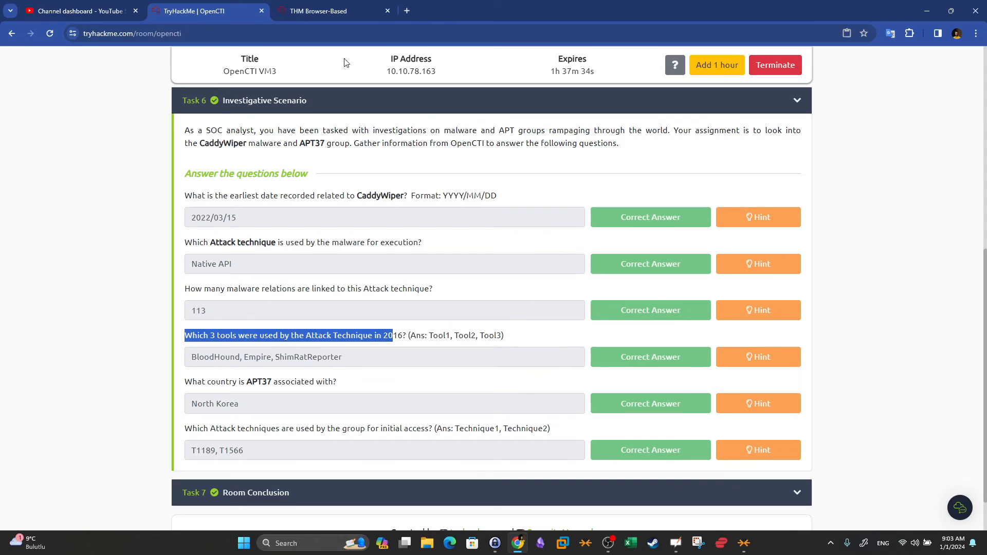
pyautogui.click(373, 6)
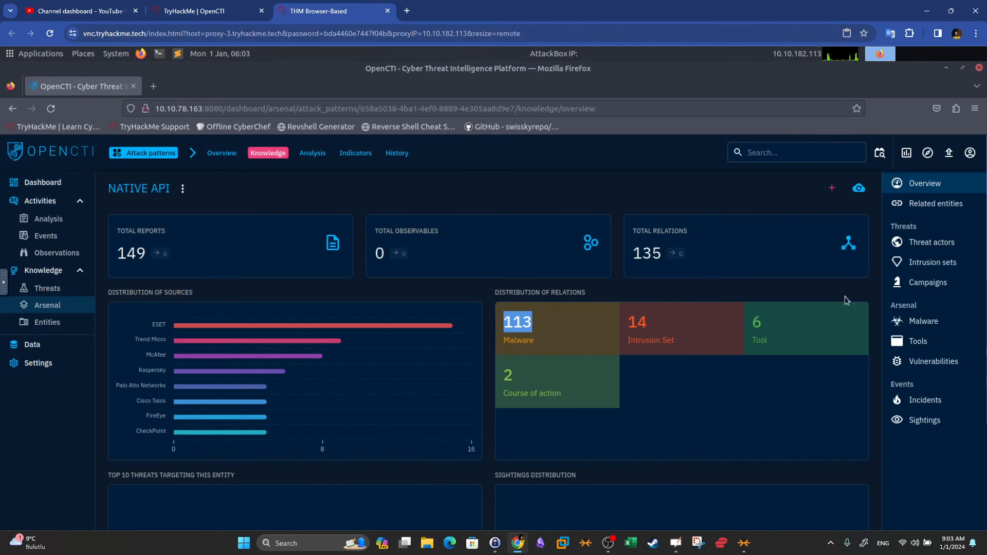
pyautogui.click(914, 341)
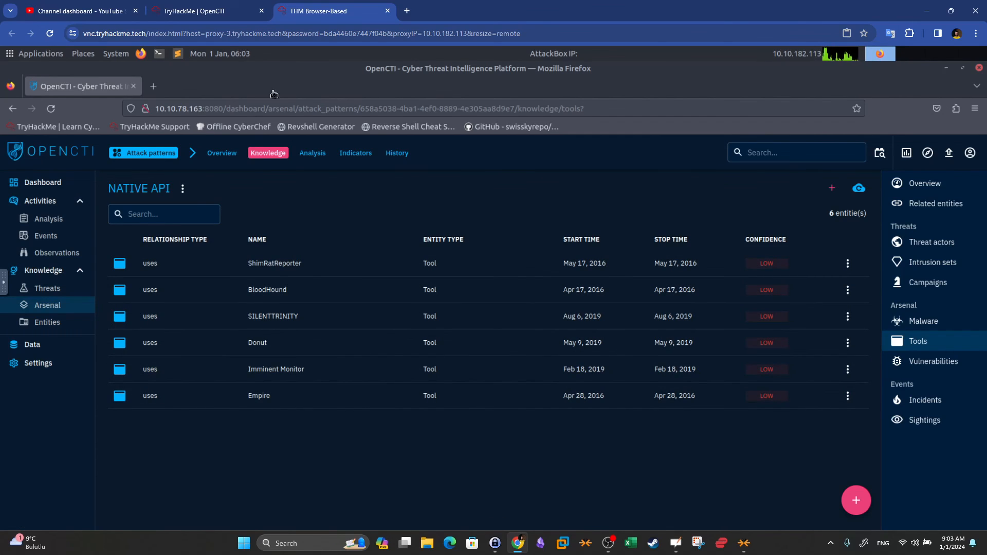
# Read the room's question about APT37's associated country and open the Threats section in OpenCTI.
pyautogui.click(219, 5)
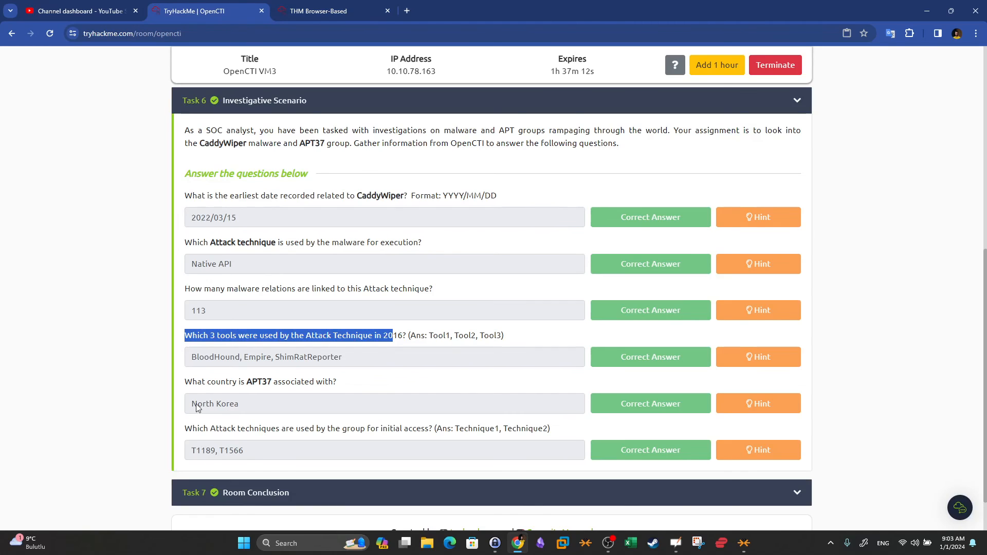
pyautogui.moveTo(191, 384); pyautogui.dragTo(280, 391)
pyautogui.click(319, 11)
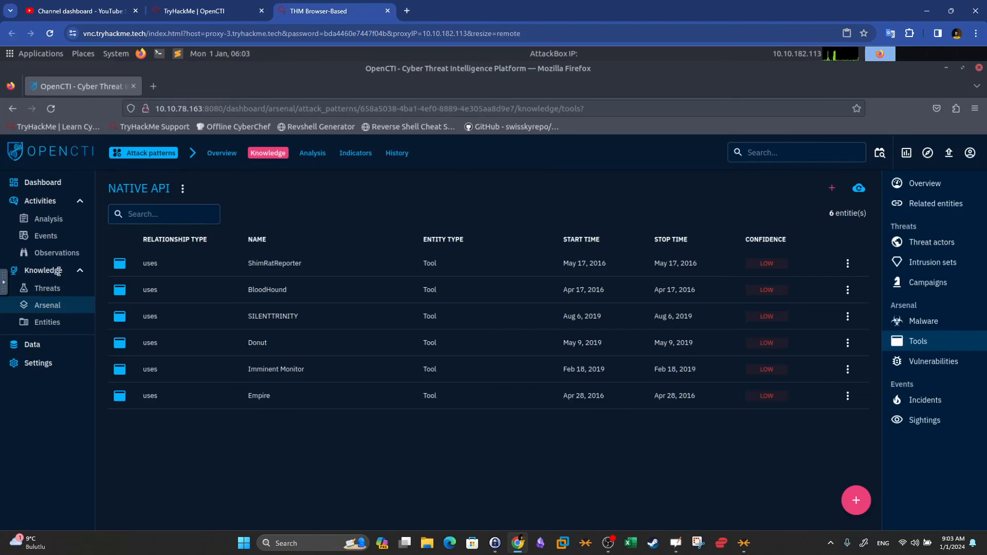
pyautogui.click(47, 290)
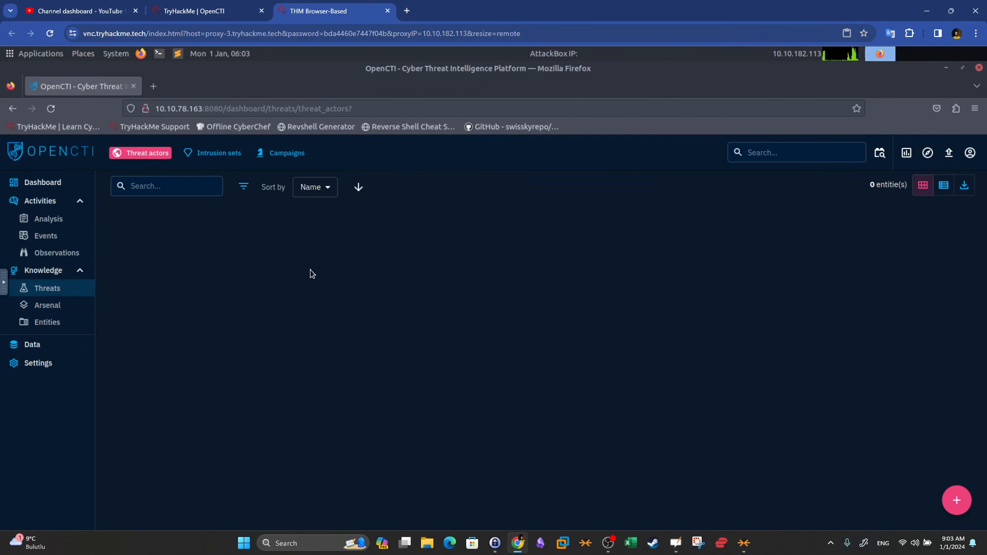
# Copy the name APT37 from the room's question and search OpenCTI's threat actors for it.
pyautogui.click(205, 11)
pyautogui.click(250, 383)
pyautogui.moveTo(251, 383); pyautogui.dragTo(273, 384)
pyautogui.hotkey('ctrl', 'c')
pyautogui.click(321, 8)
pyautogui.click(170, 183)
pyautogui.hotkey('ctrl', 'v')
pyautogui.press('Return')
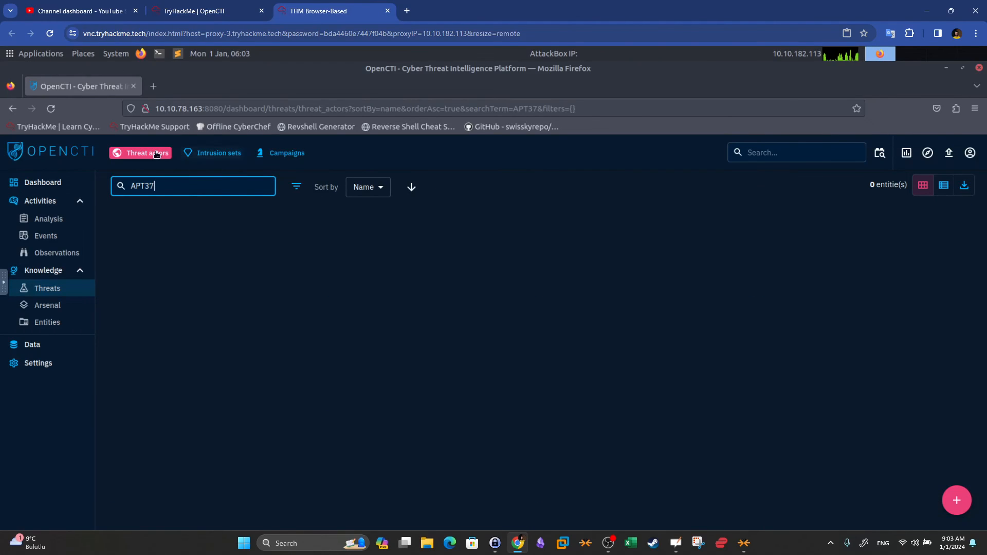
pyautogui.click(157, 154)
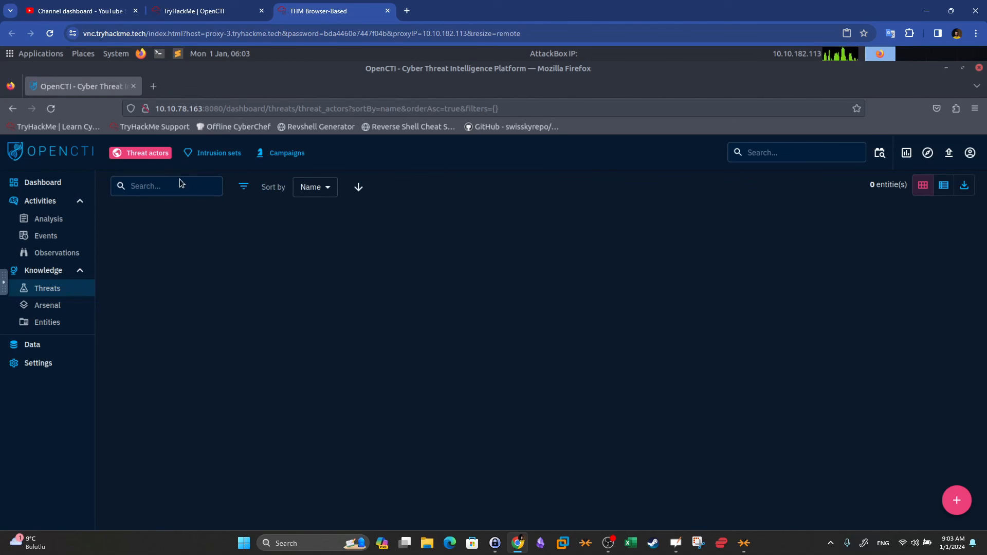
# Search the intrusion sets for APT37 and open its entry.
pyautogui.click(205, 155)
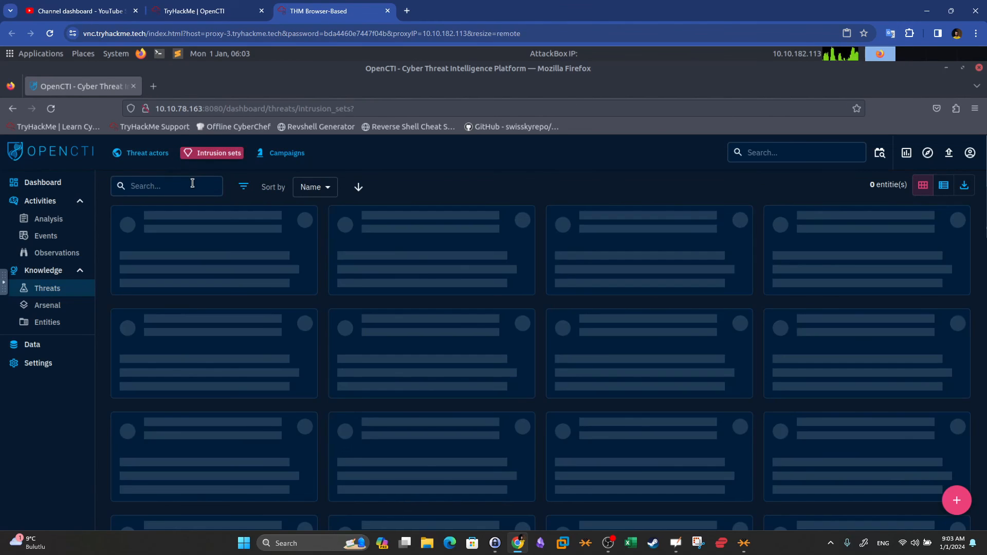
pyautogui.click(192, 183)
pyautogui.hotkey('ctrl', 'v')
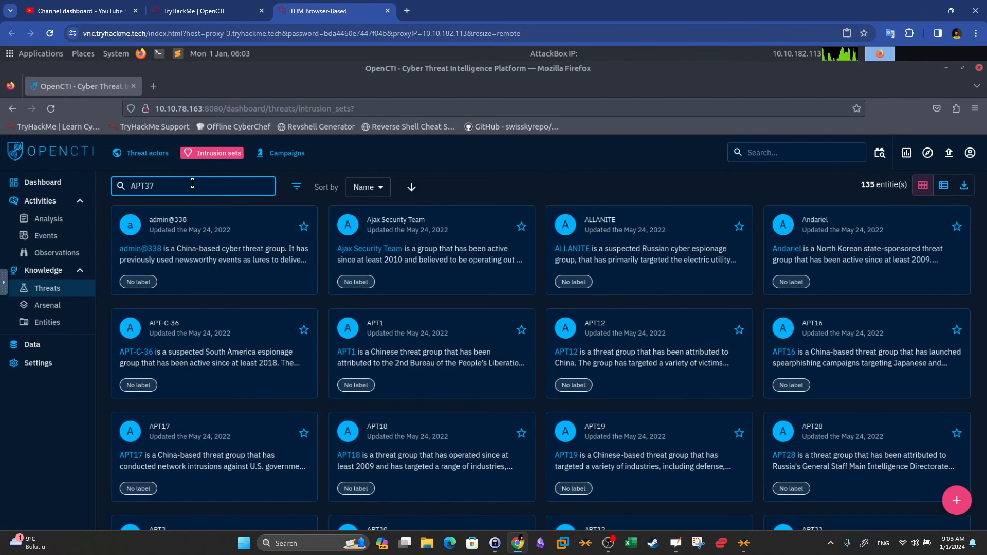
pyautogui.press('Return')
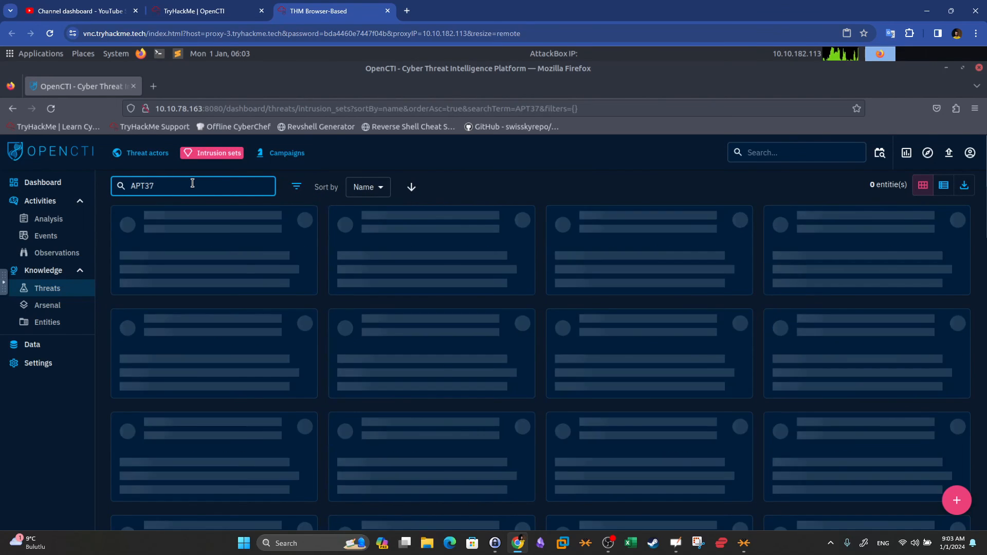
pyautogui.click(161, 223)
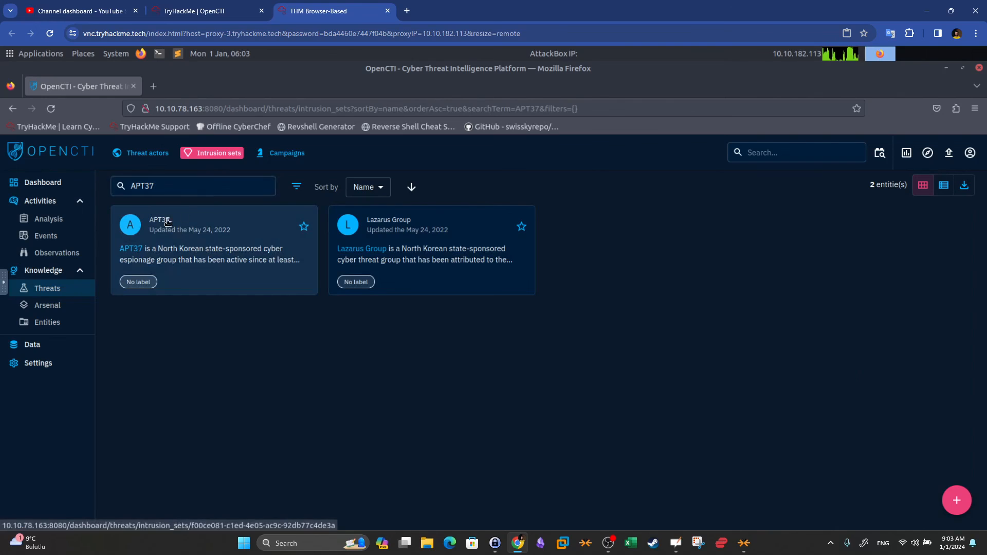
# Read APT37's description for the country it is associated with, checking it against the room's question.
pyautogui.click(201, 5)
pyautogui.click(219, 401)
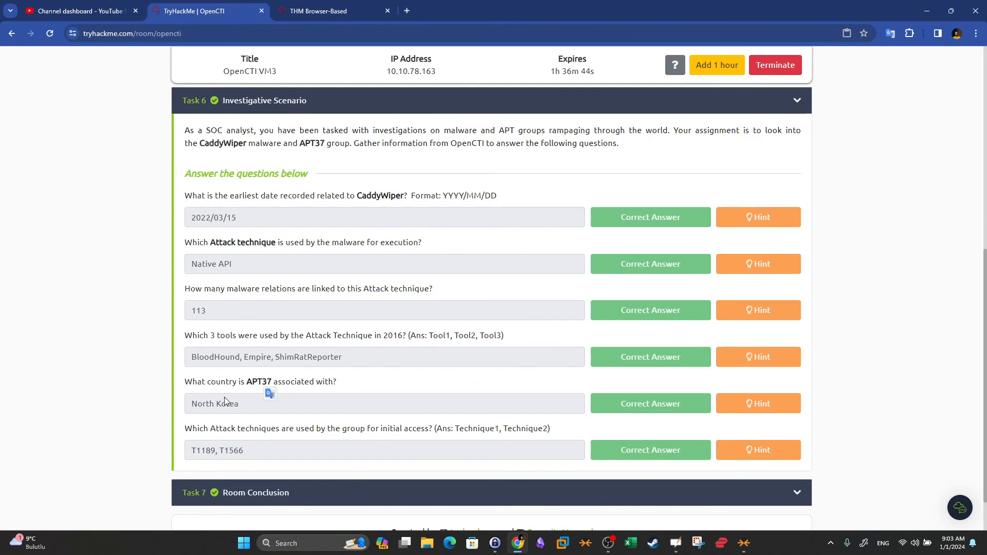
pyautogui.click(301, 5)
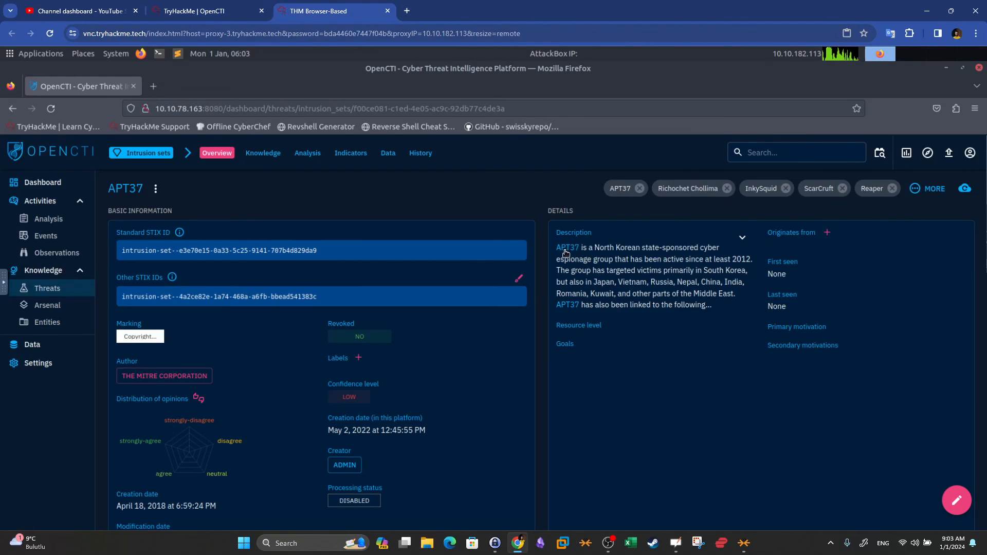
pyautogui.moveTo(556, 249); pyautogui.dragTo(749, 262)
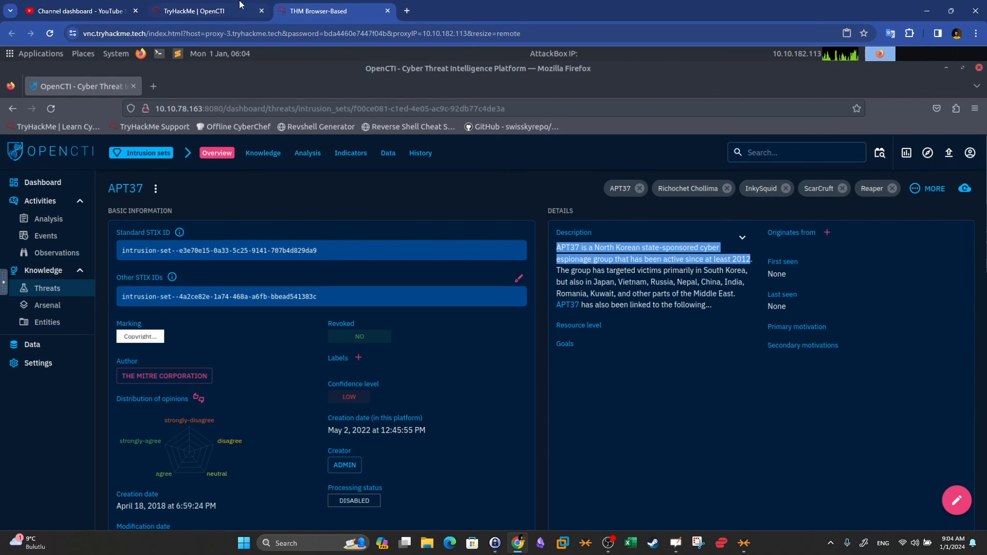
# Check the room's question on APT37's initial access techniques and open the group's attack patterns in its OpenCTI knowledge.
pyautogui.click(200, 11)
pyautogui.moveTo(255, 410); pyautogui.dragTo(397, 434)
pyautogui.click(336, 5)
pyautogui.click(275, 156)
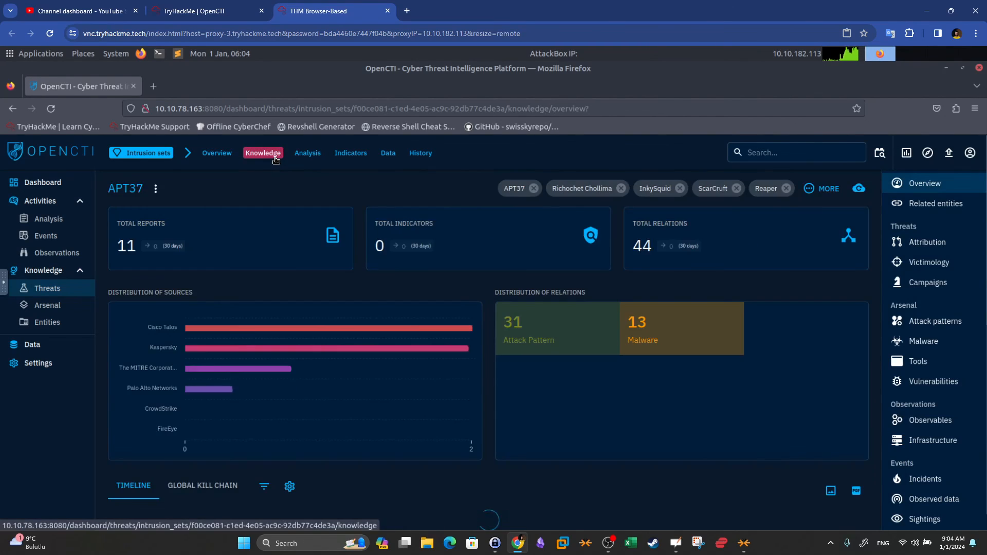
pyautogui.click(914, 320)
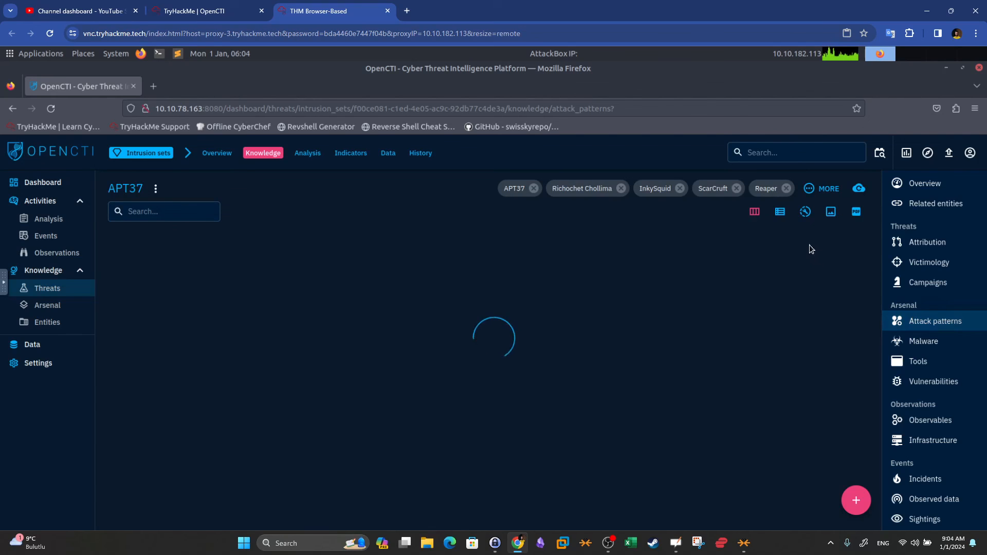
# Switch APT37's attack patterns to the kill chain view and examine the initial-access techniques against the room's last Task 6 question.
pyautogui.click(221, 11)
pyautogui.moveTo(246, 451); pyautogui.dragTo(188, 452)
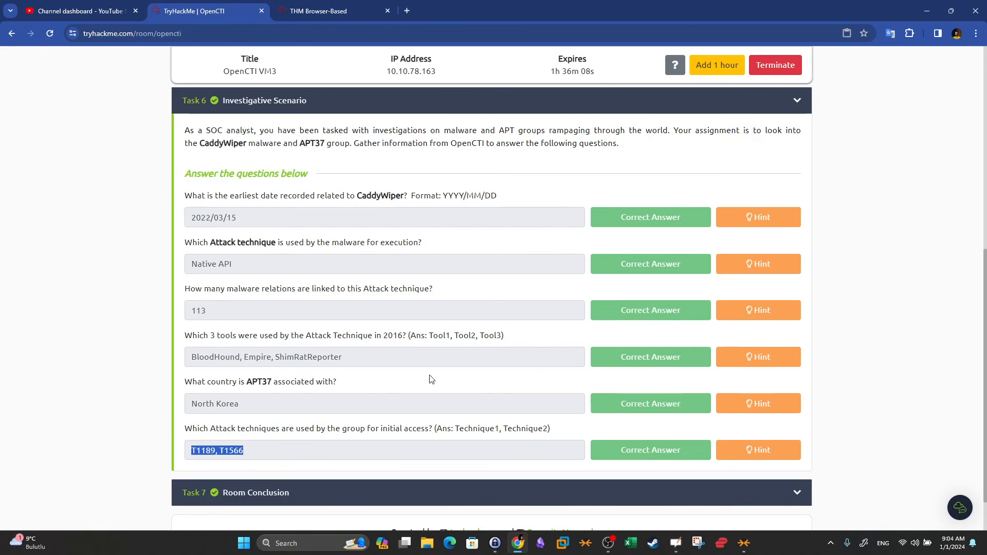
pyautogui.click(337, 11)
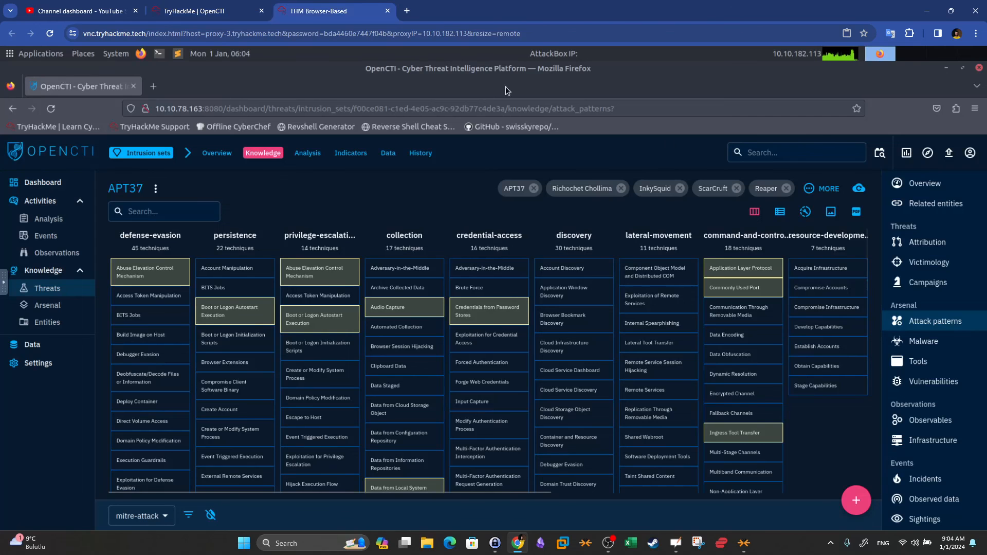
pyautogui.click(782, 213)
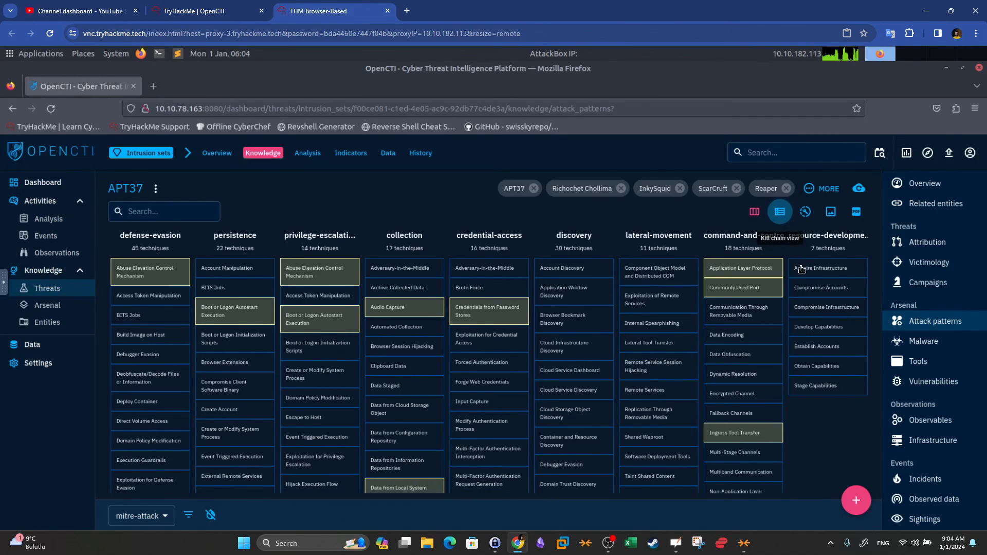
pyautogui.click(206, 11)
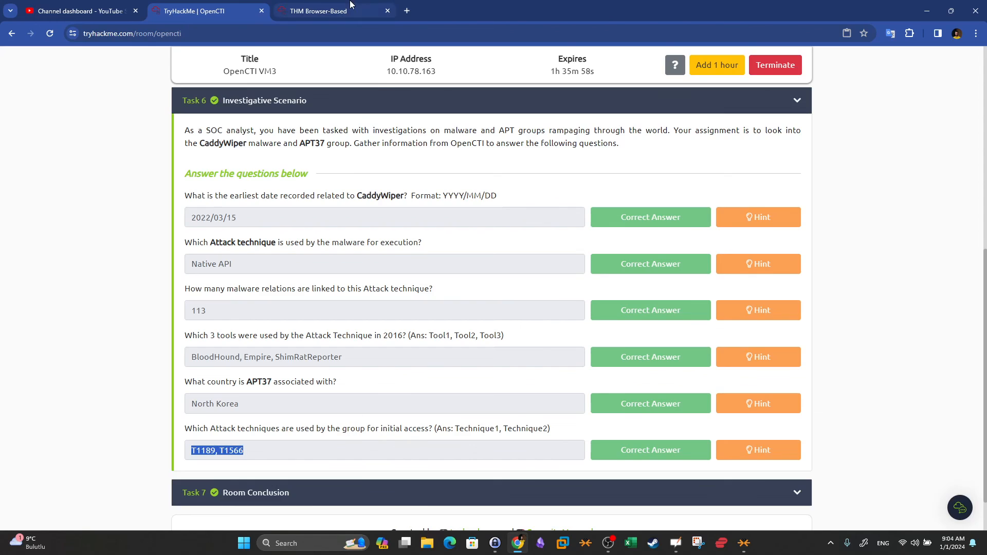
pyautogui.click(319, 10)
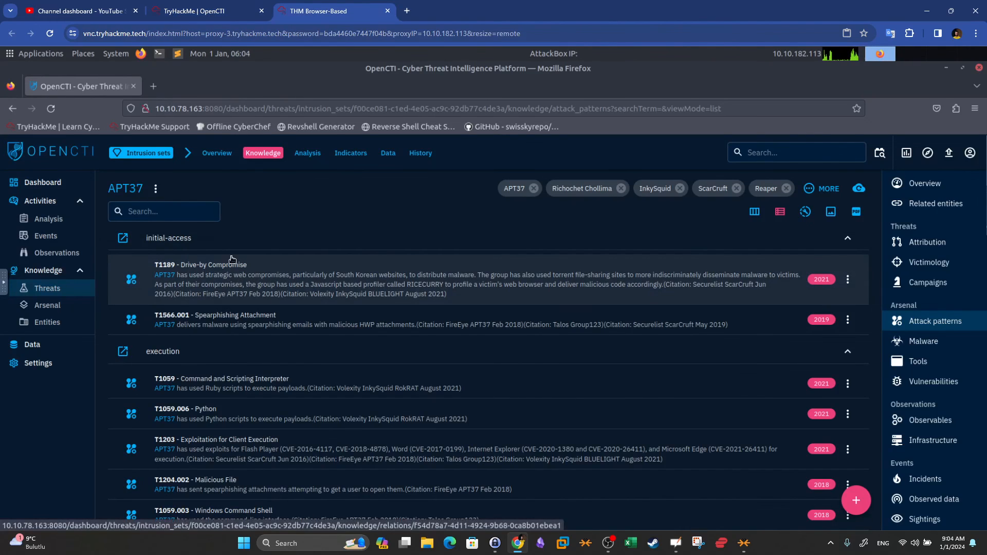
pyautogui.click(200, 238)
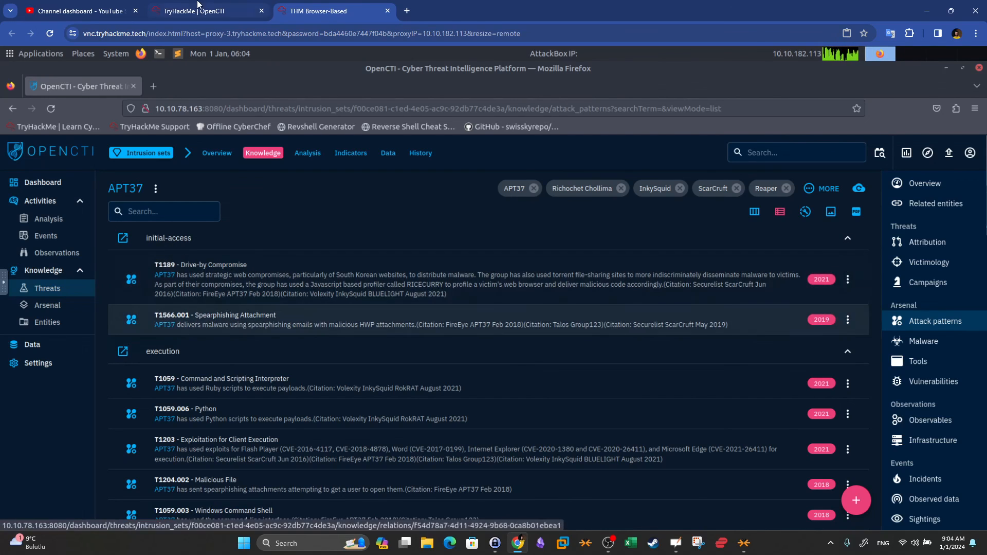
# Review the Task 6 answers in the room, collapse the task and return to APT37's attack patterns in OpenCTI.
pyautogui.click(198, 11)
pyautogui.click(554, 453)
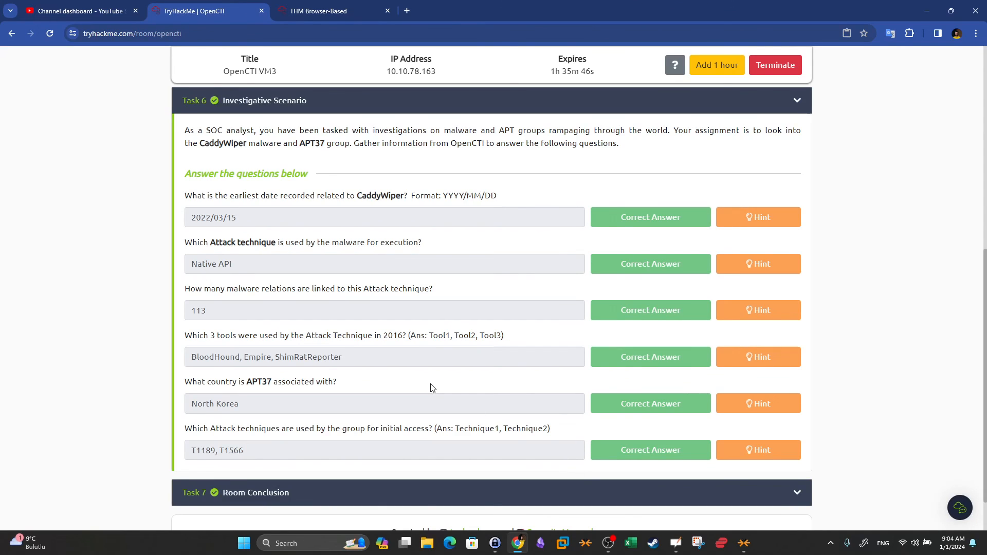
pyautogui.scroll(2, 434, 387)
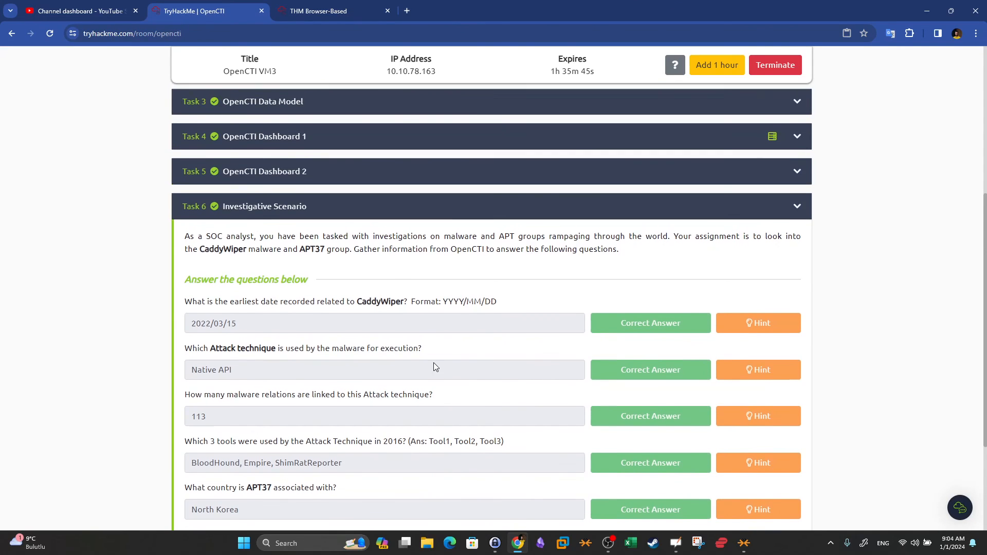
pyautogui.click(369, 213)
pyautogui.click(333, 4)
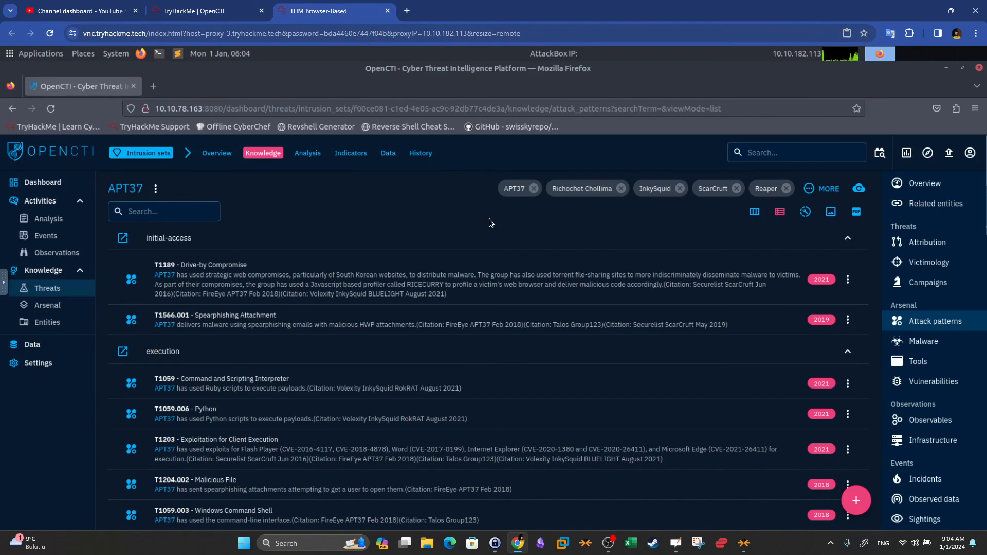
# Switch to the Obsidian notes and skim the Threat Intelligence Platforms note from MISP through The Hive, returning to OpenCTI at the end.
pyautogui.hotkey('alt', 'Tab')
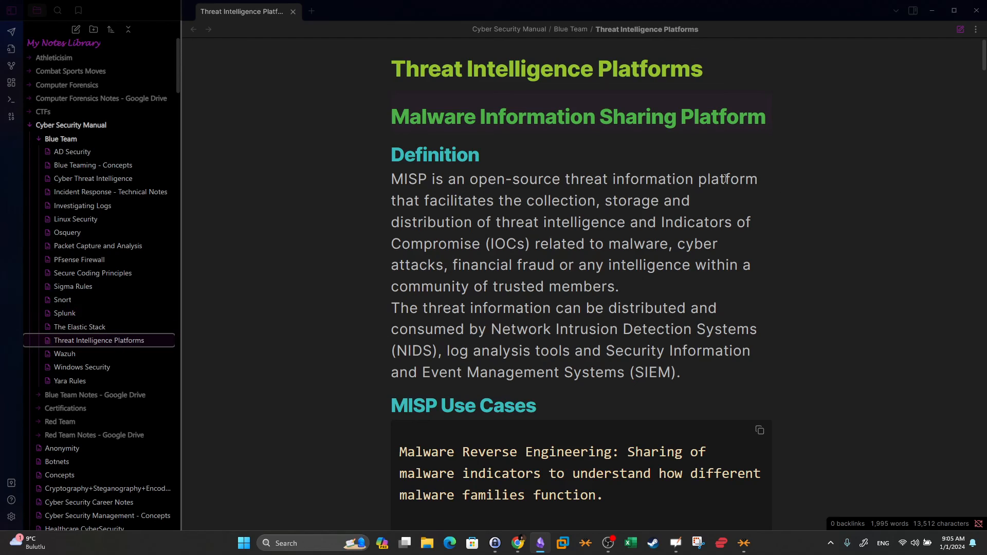
pyautogui.click(983, 57)
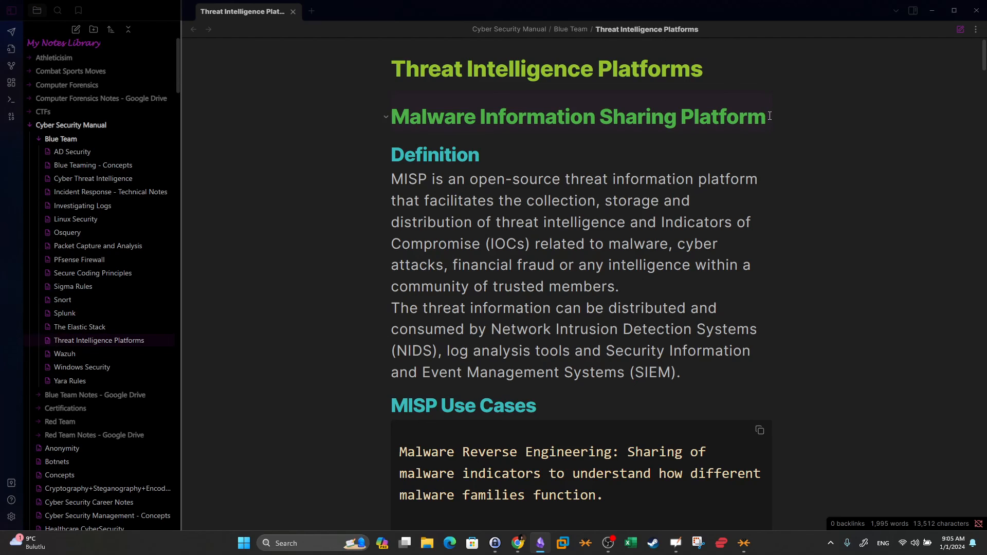
pyautogui.moveTo(770, 115); pyautogui.dragTo(596, 116)
pyautogui.scroll(-15, 597, 116)
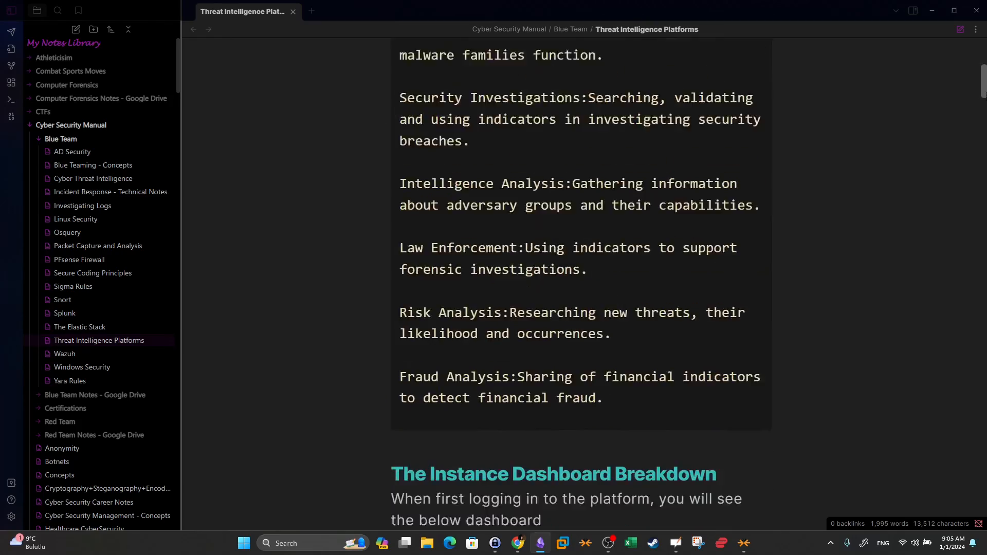
pyautogui.scroll(-20, 582, 283)
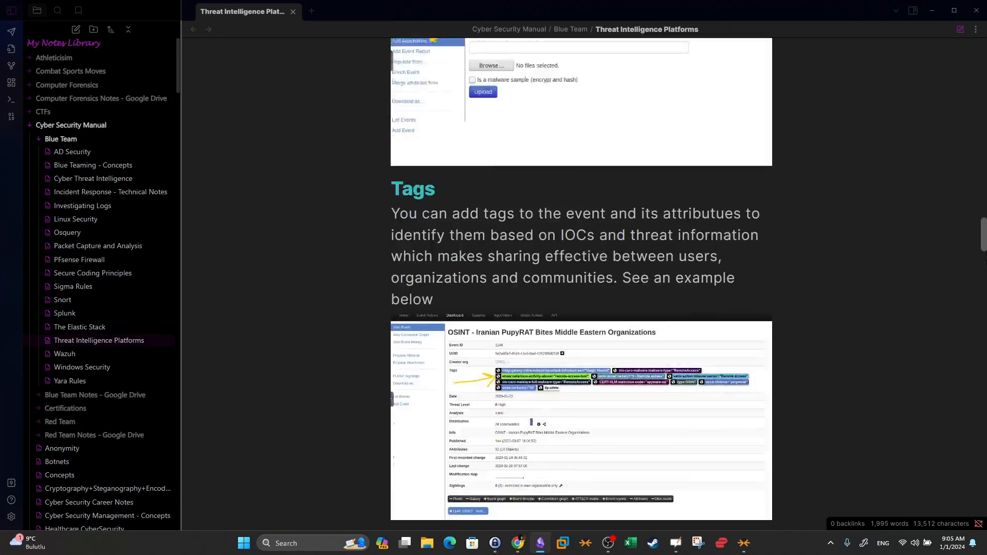
pyautogui.scroll(-20, 488, 318)
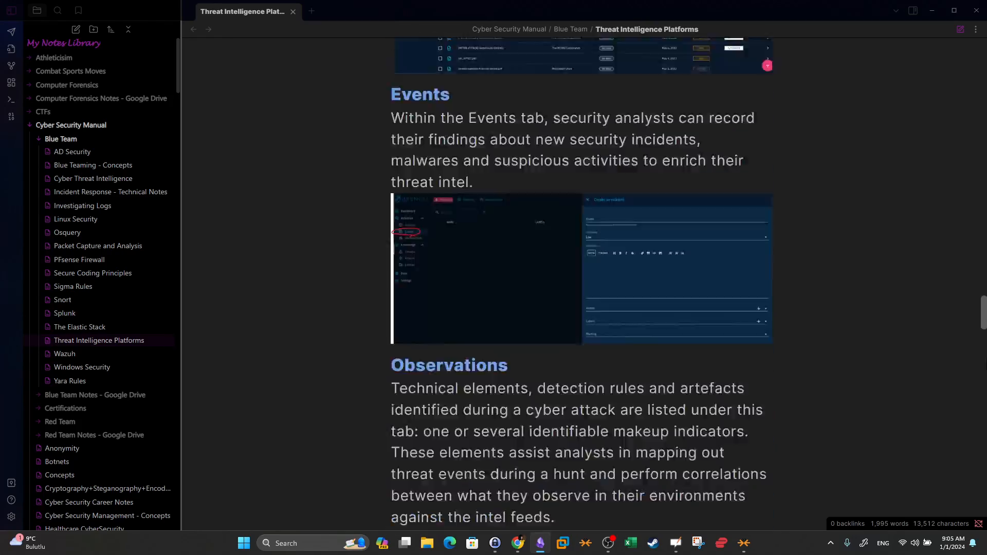
pyautogui.scroll(-20, 487, 318)
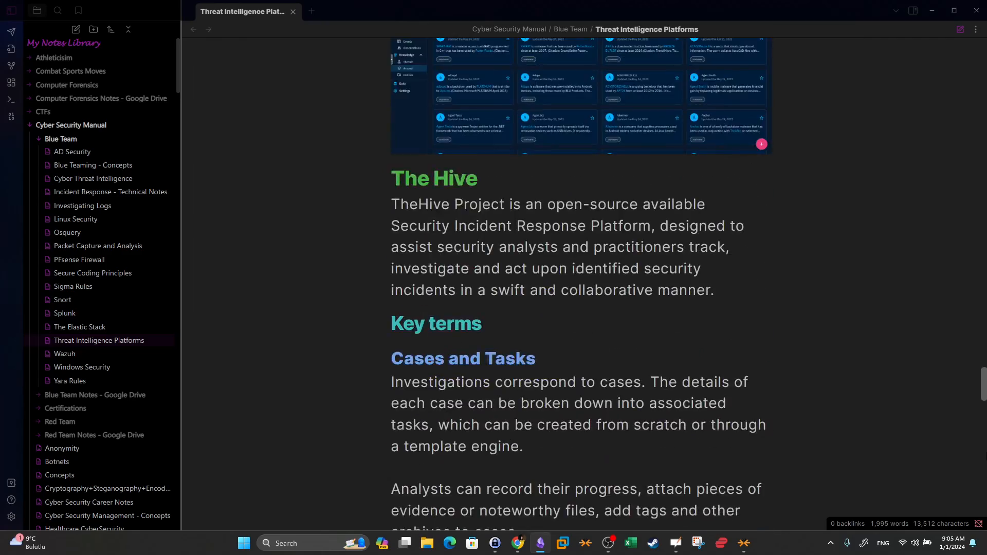
pyautogui.scroll(20, 946, 88)
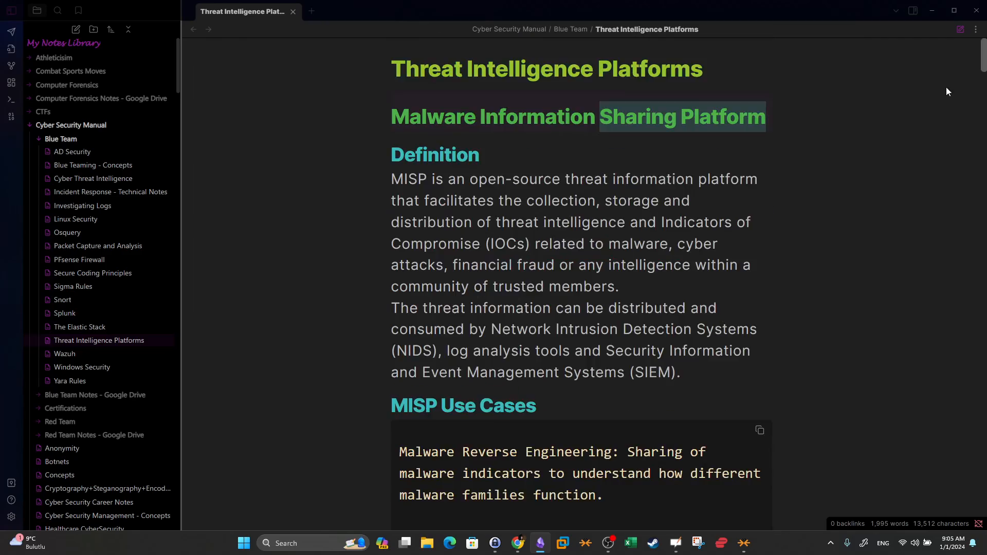
pyautogui.click(933, 9)
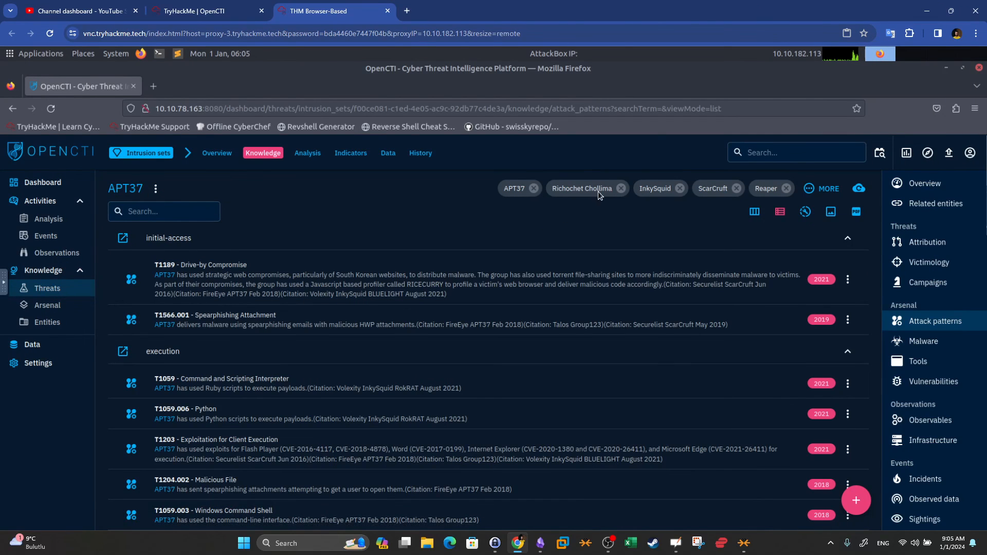